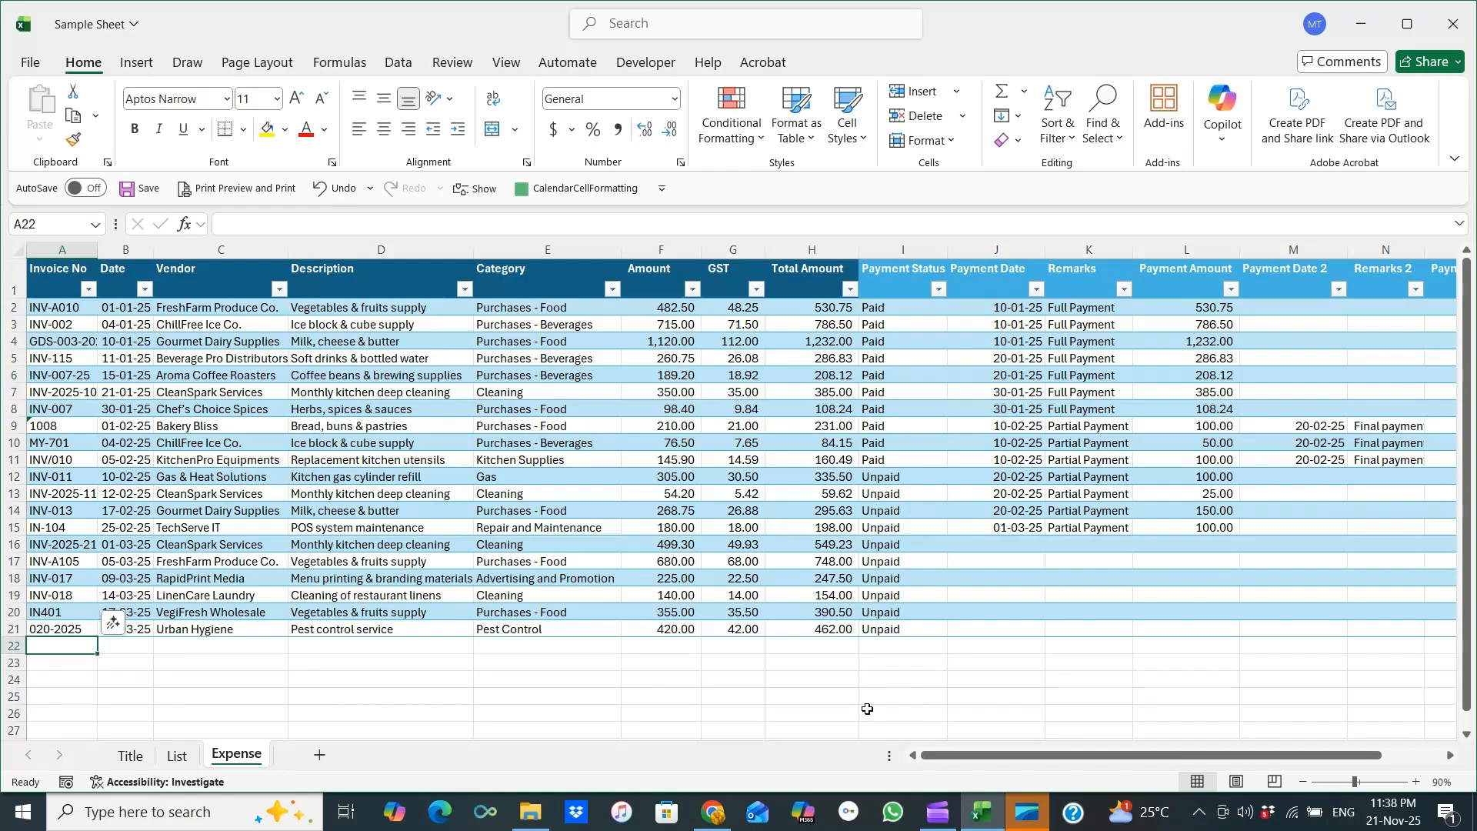
# Select the table's header row and apply Wrap Text to the column titles.
pyautogui.moveTo(962, 756); pyautogui.dragTo(1023, 762)
pyautogui.moveTo(729, 279); pyautogui.dragTo(1359, 288)
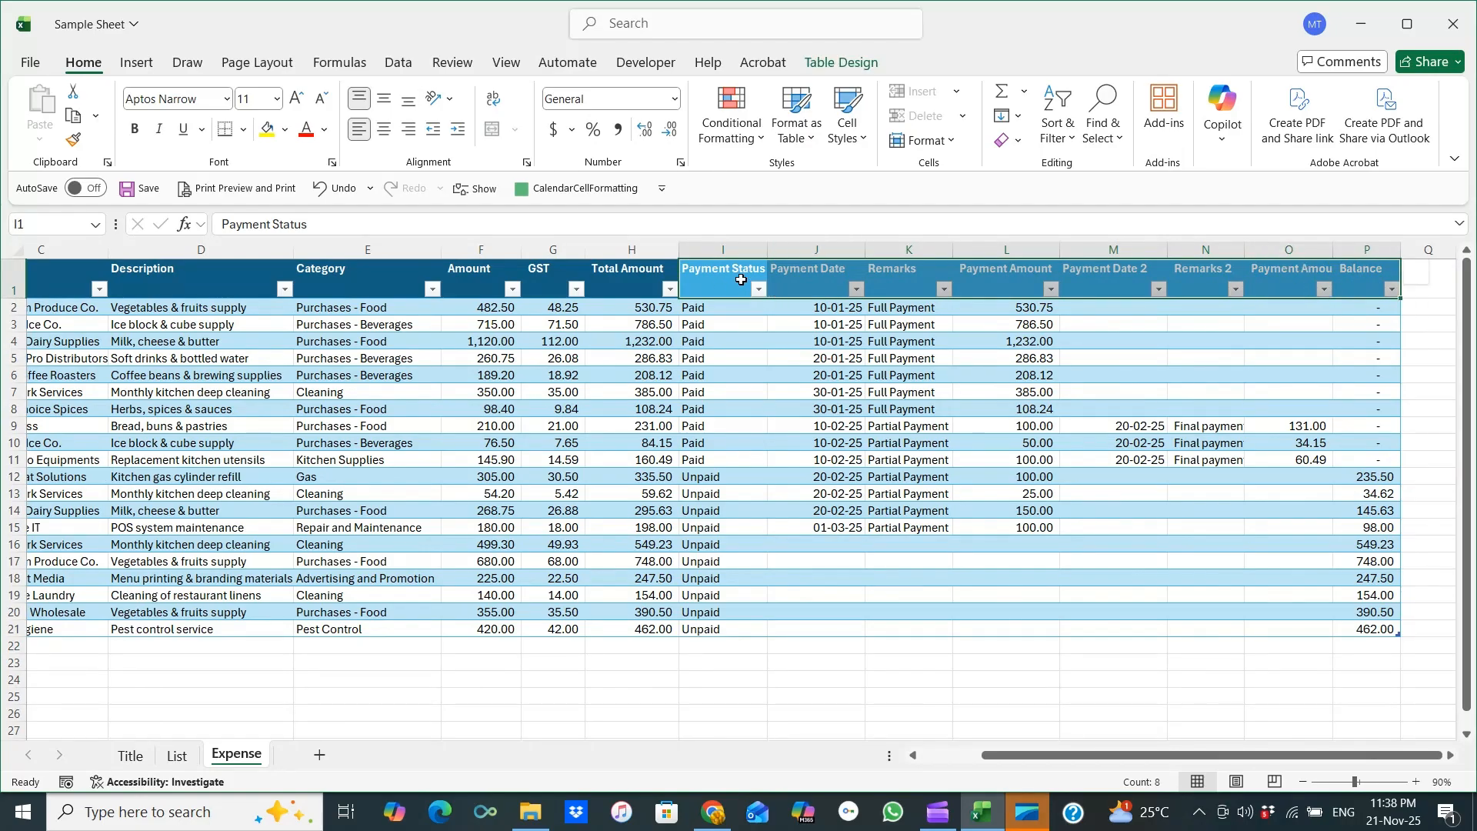
pyautogui.moveTo(998, 757); pyautogui.dragTo(923, 757)
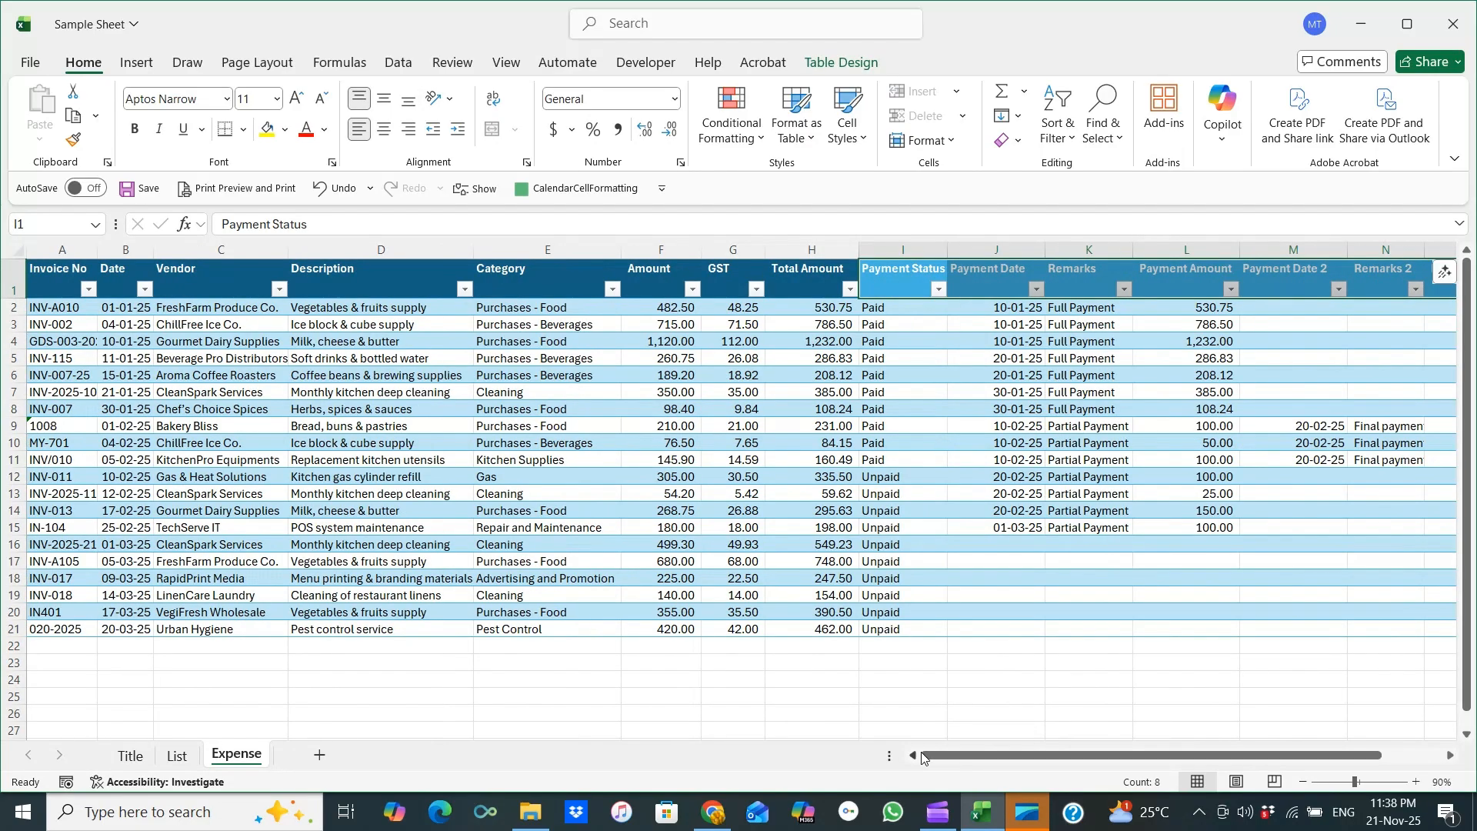
pyautogui.click(8, 282)
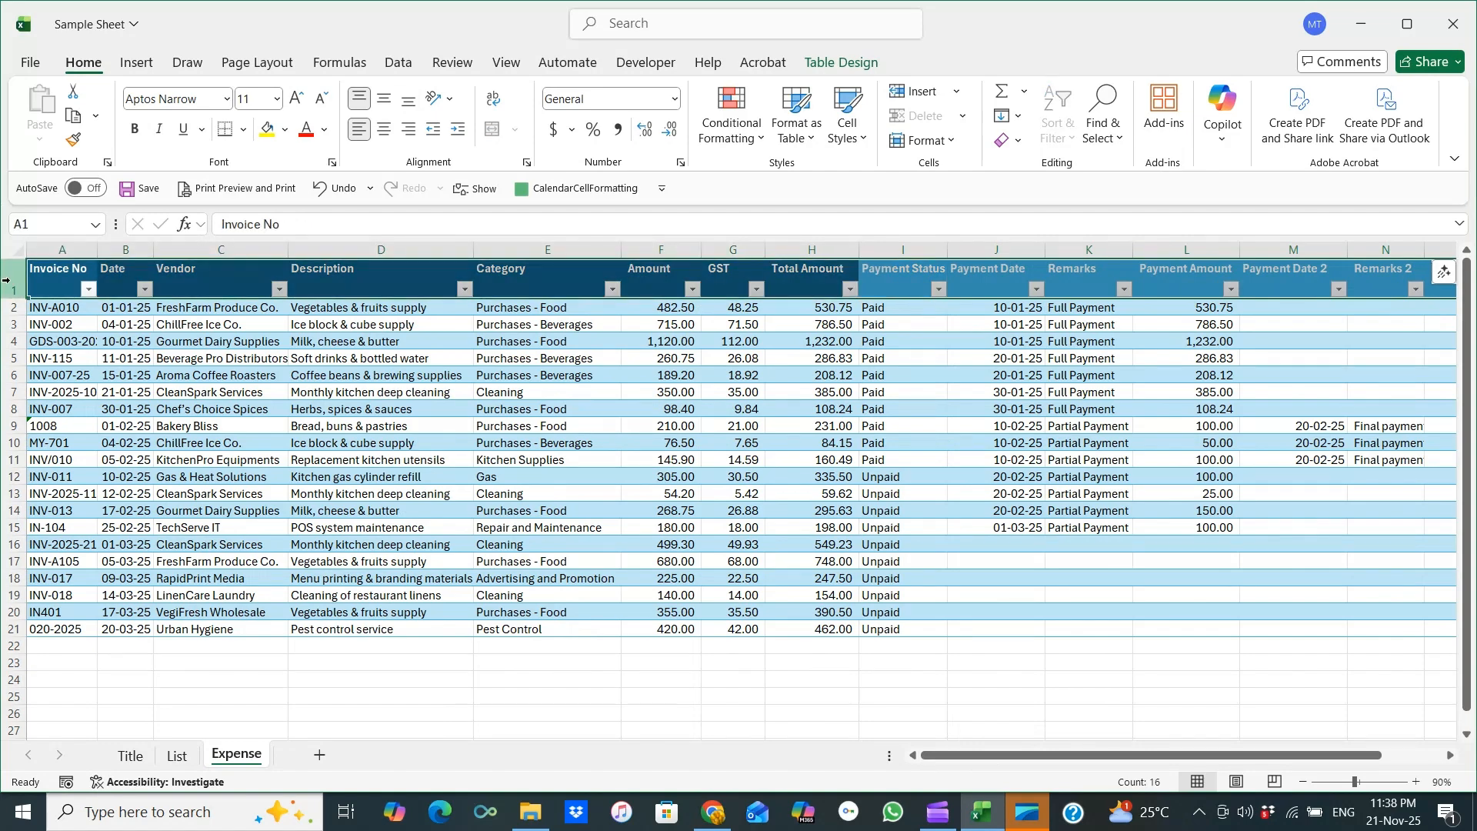
pyautogui.click(493, 108)
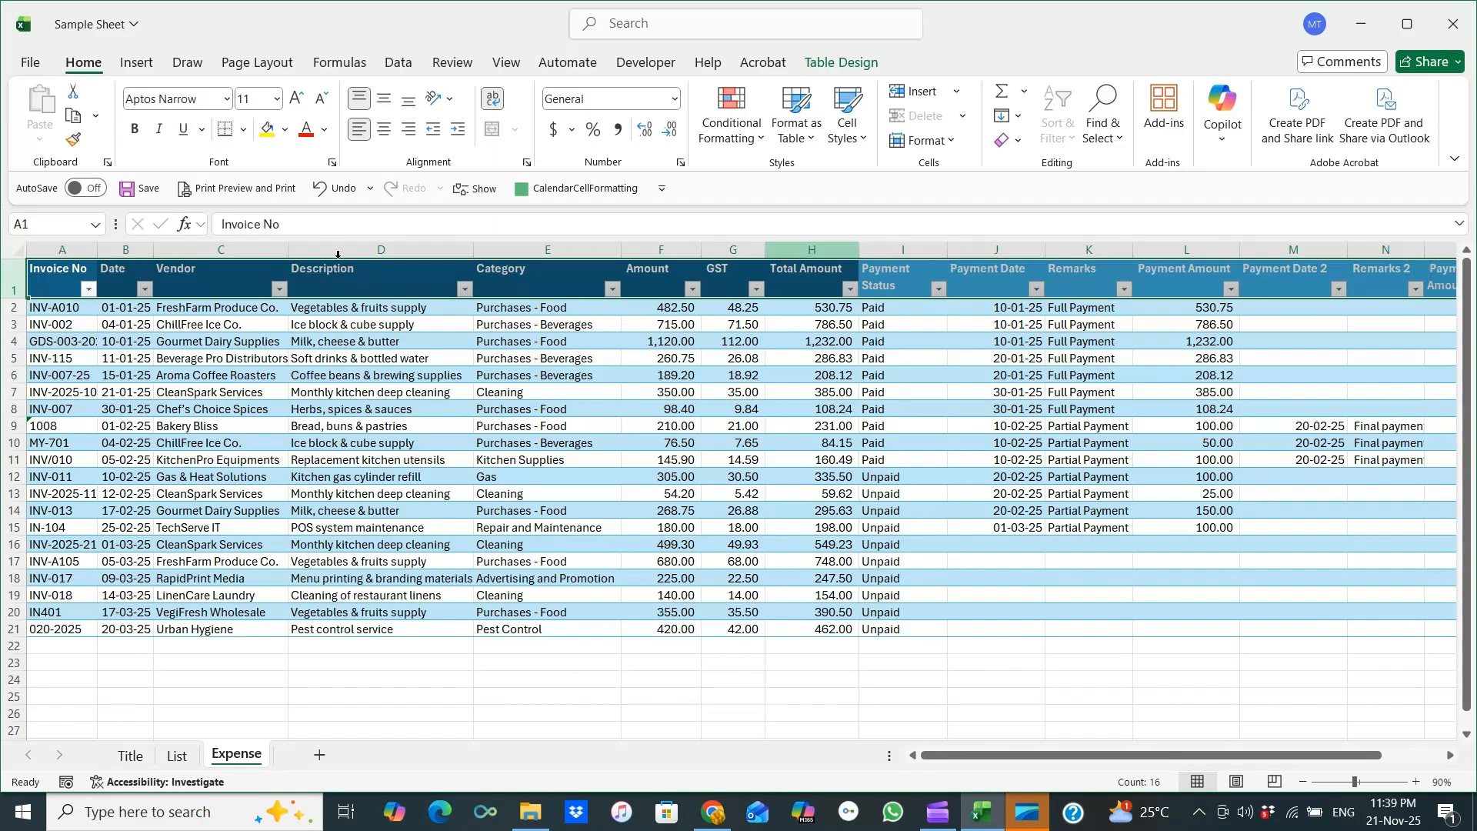
pyautogui.click(492, 99)
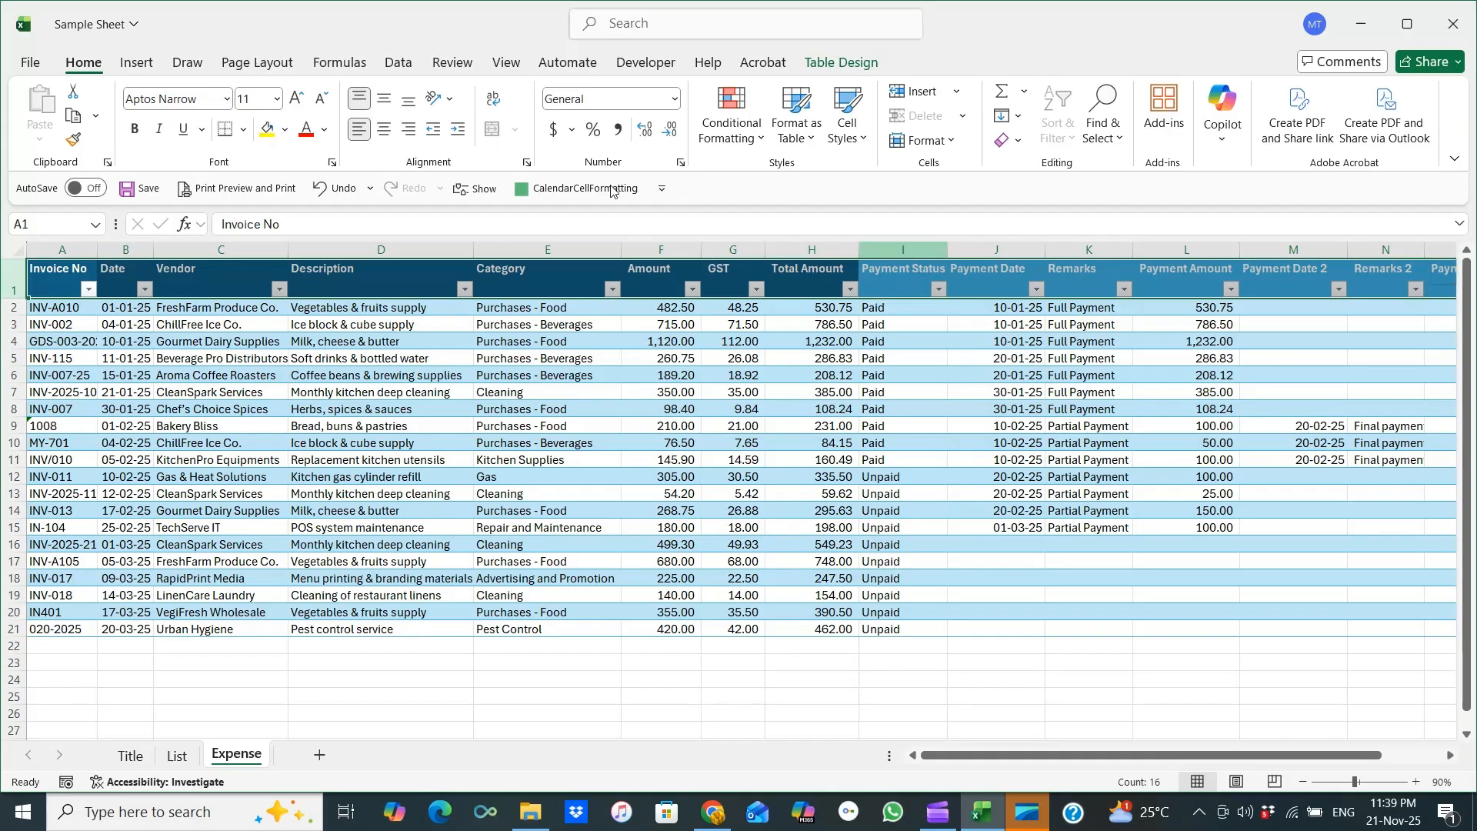
pyautogui.click(494, 107)
pyautogui.click(891, 290)
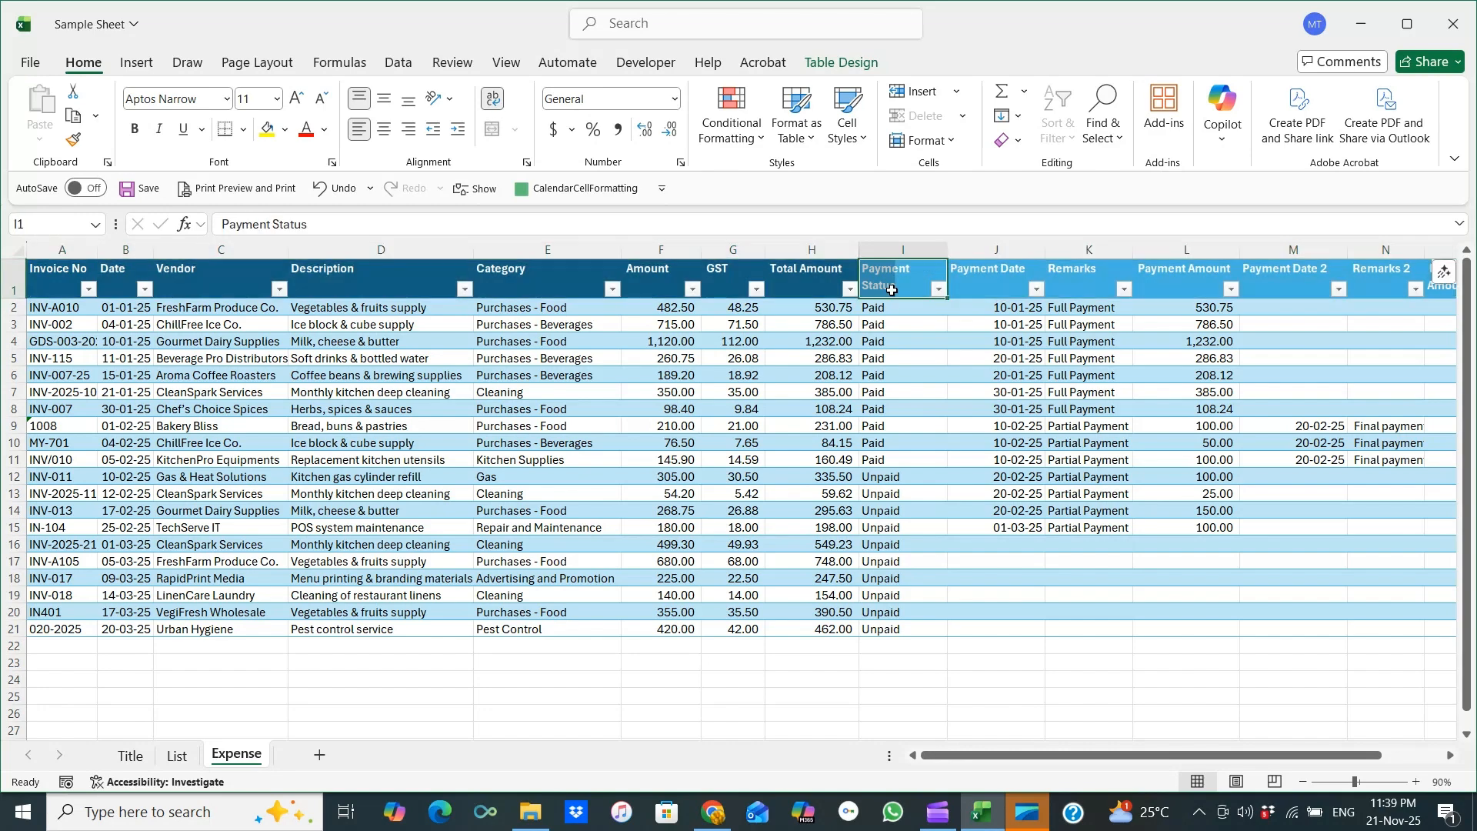
# Center the header row titles both vertically and horizontally.
pyautogui.click(9, 287)
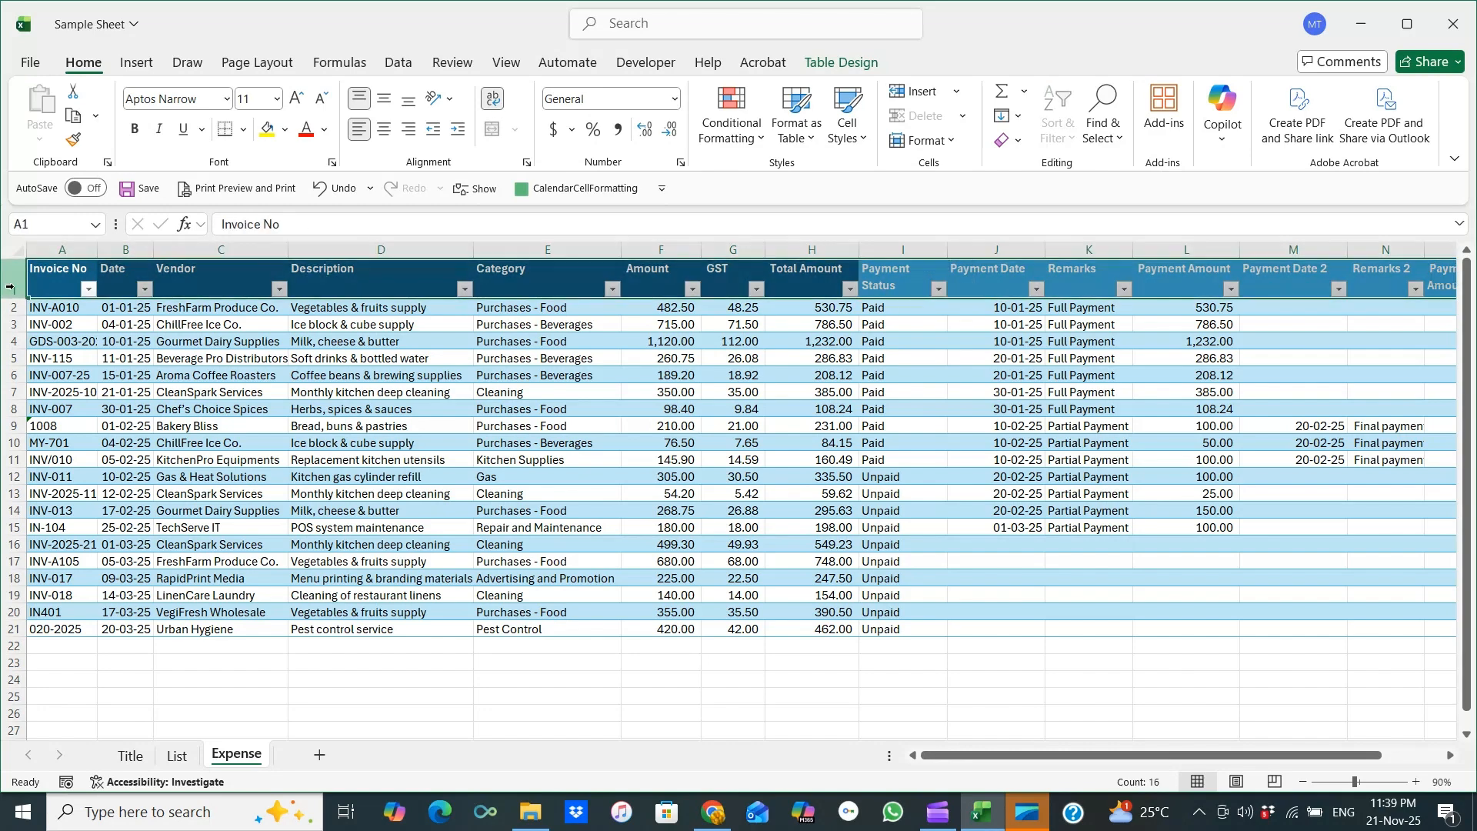
pyautogui.click(386, 107)
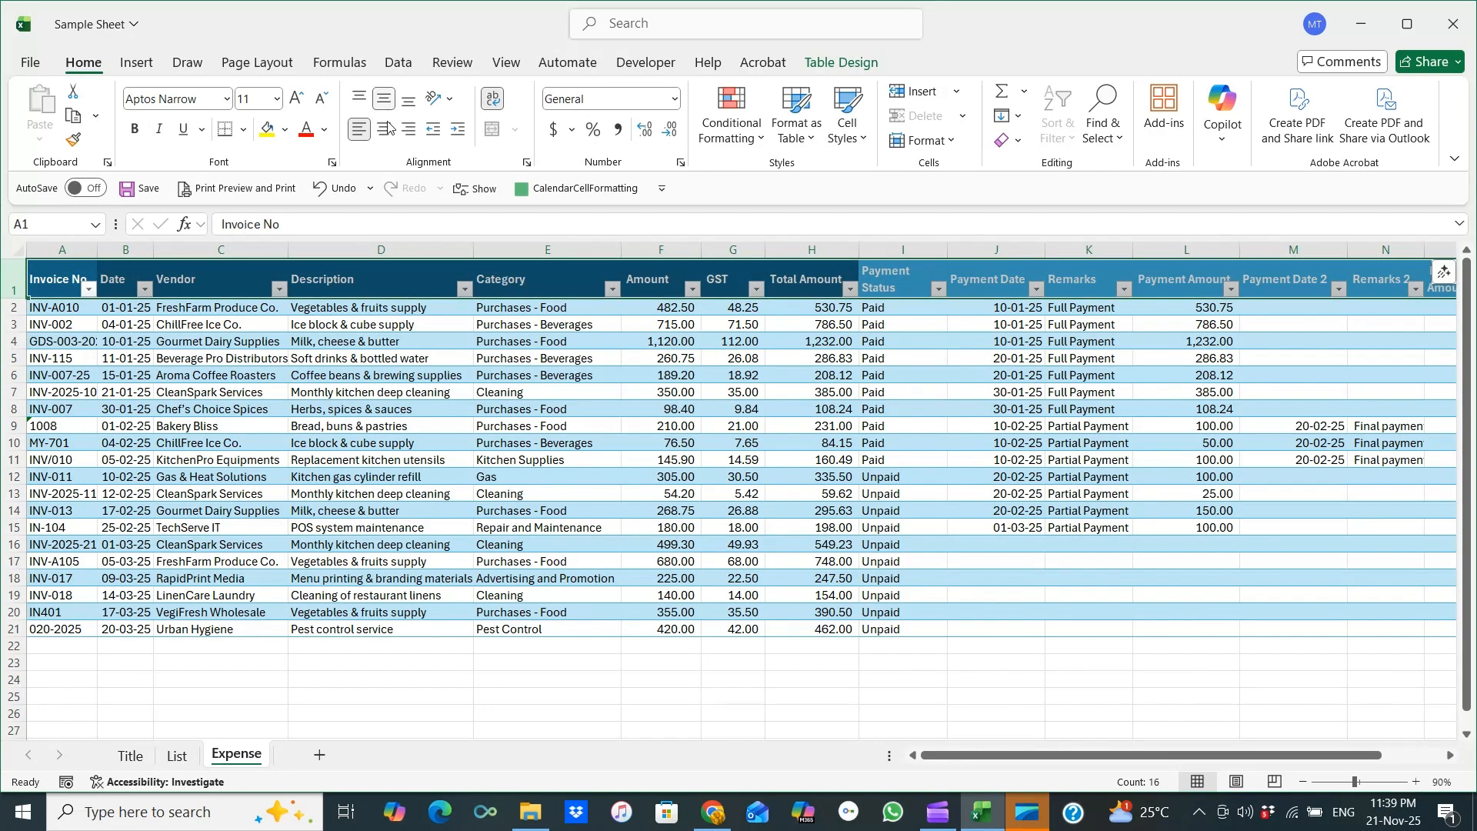
pyautogui.click(384, 129)
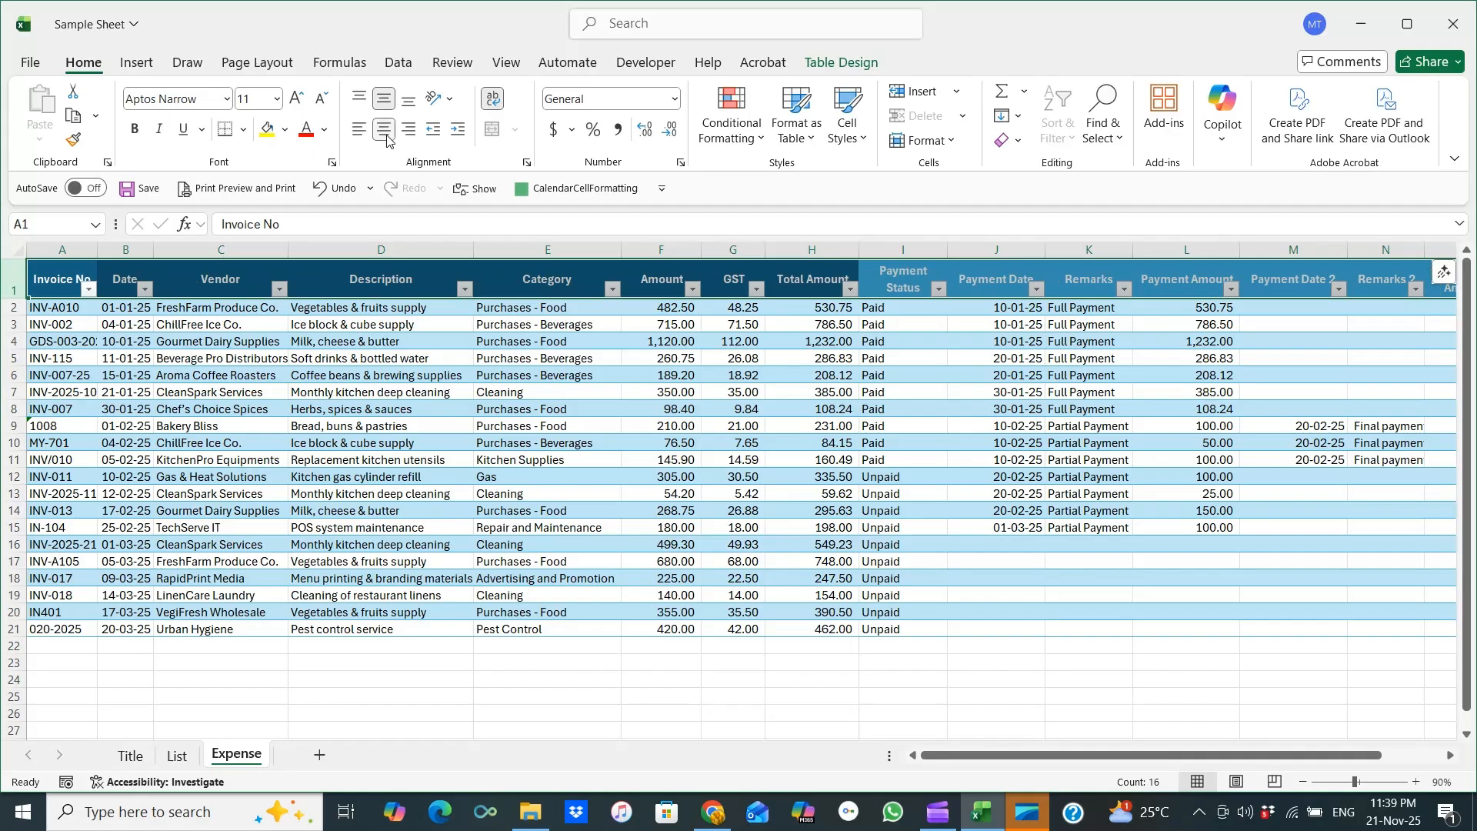
# Narrow the Payment Date, Payment Amount, Remarks 2, Payment Amount2 and Total Amount columns so their wrapped titles fit.
pyautogui.click(915, 281)
pyautogui.moveTo(1037, 249); pyautogui.dragTo(1113, 251)
pyautogui.click(986, 281)
pyautogui.moveTo(1221, 250); pyautogui.dragTo(1183, 250)
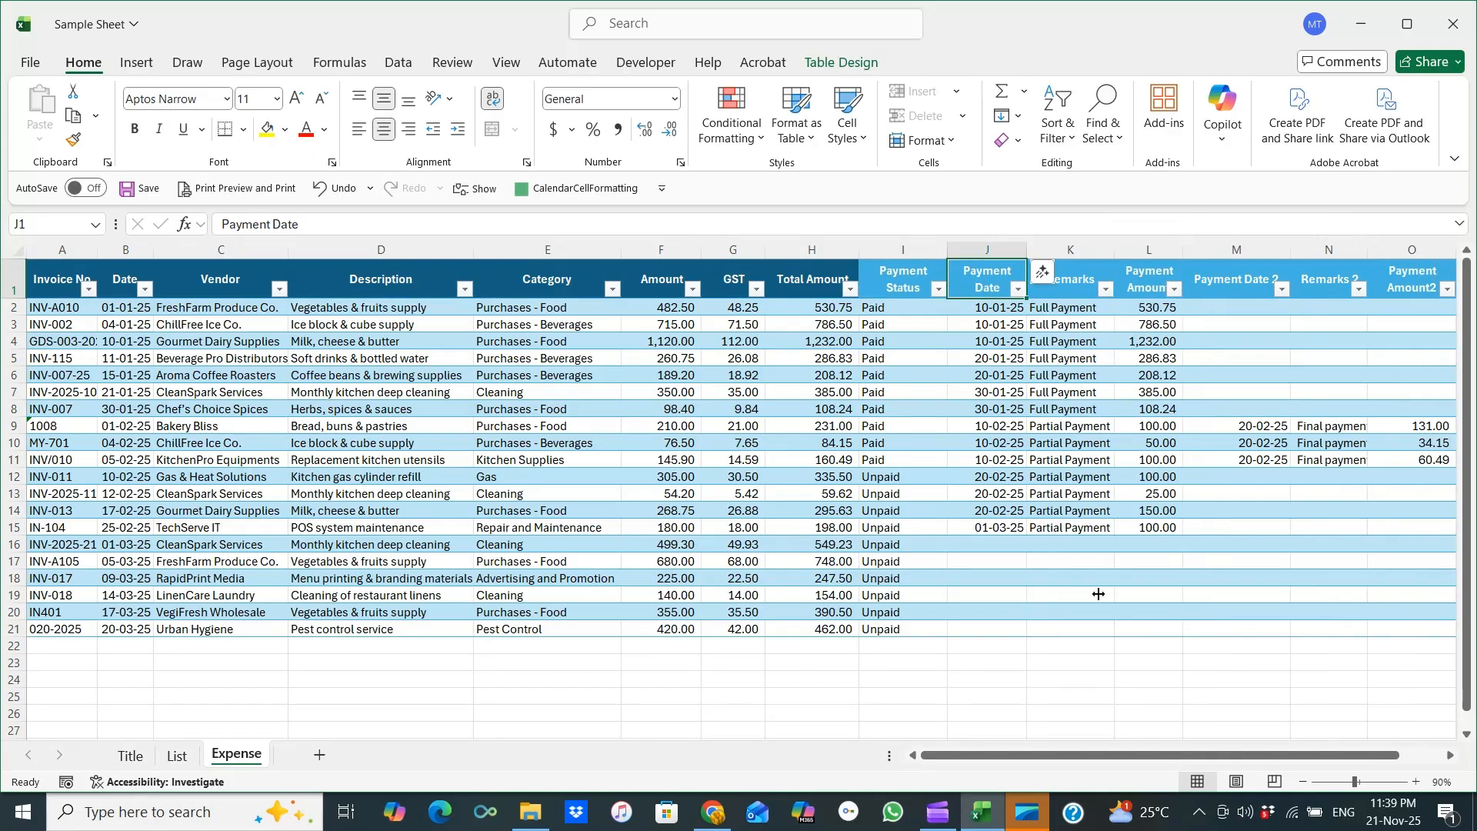
pyautogui.moveTo(1064, 754); pyautogui.dragTo(1108, 754)
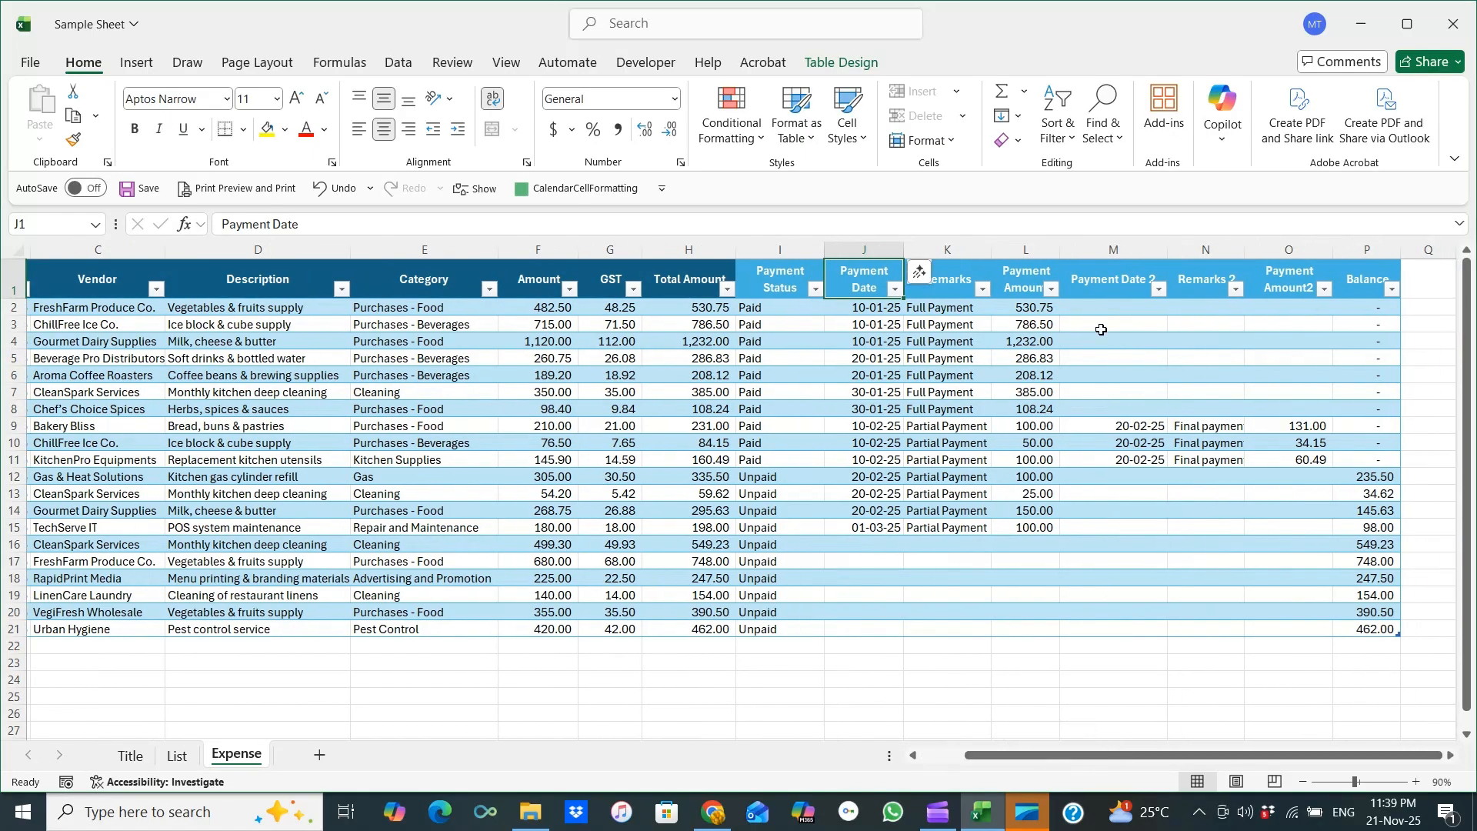
pyautogui.moveTo(1167, 251); pyautogui.dragTo(1202, 253)
pyautogui.moveTo(1291, 254); pyautogui.dragTo(1272, 255)
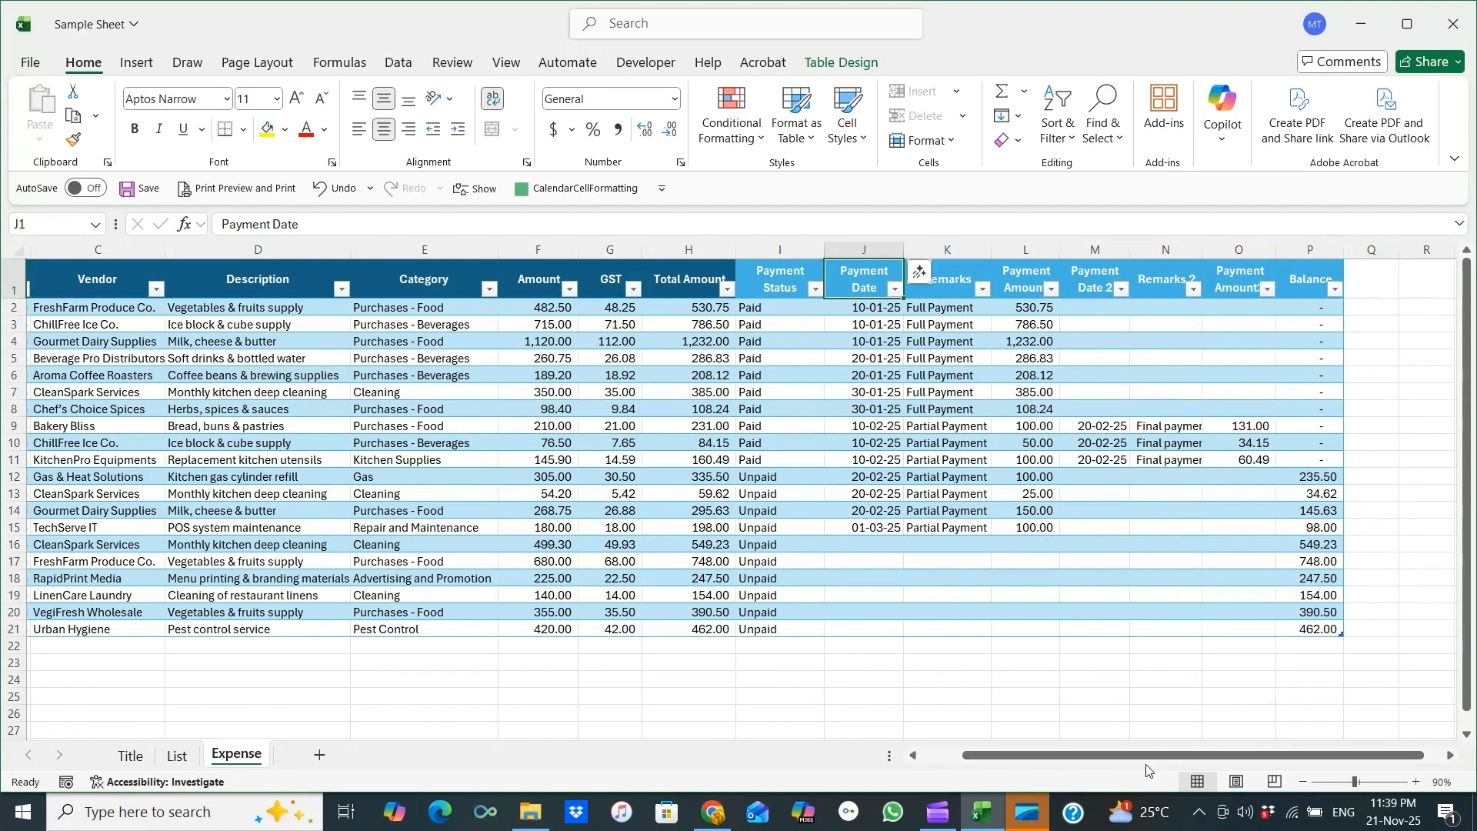
pyautogui.moveTo(736, 251); pyautogui.dragTo(715, 256)
pyautogui.moveTo(995, 756); pyautogui.dragTo(934, 761)
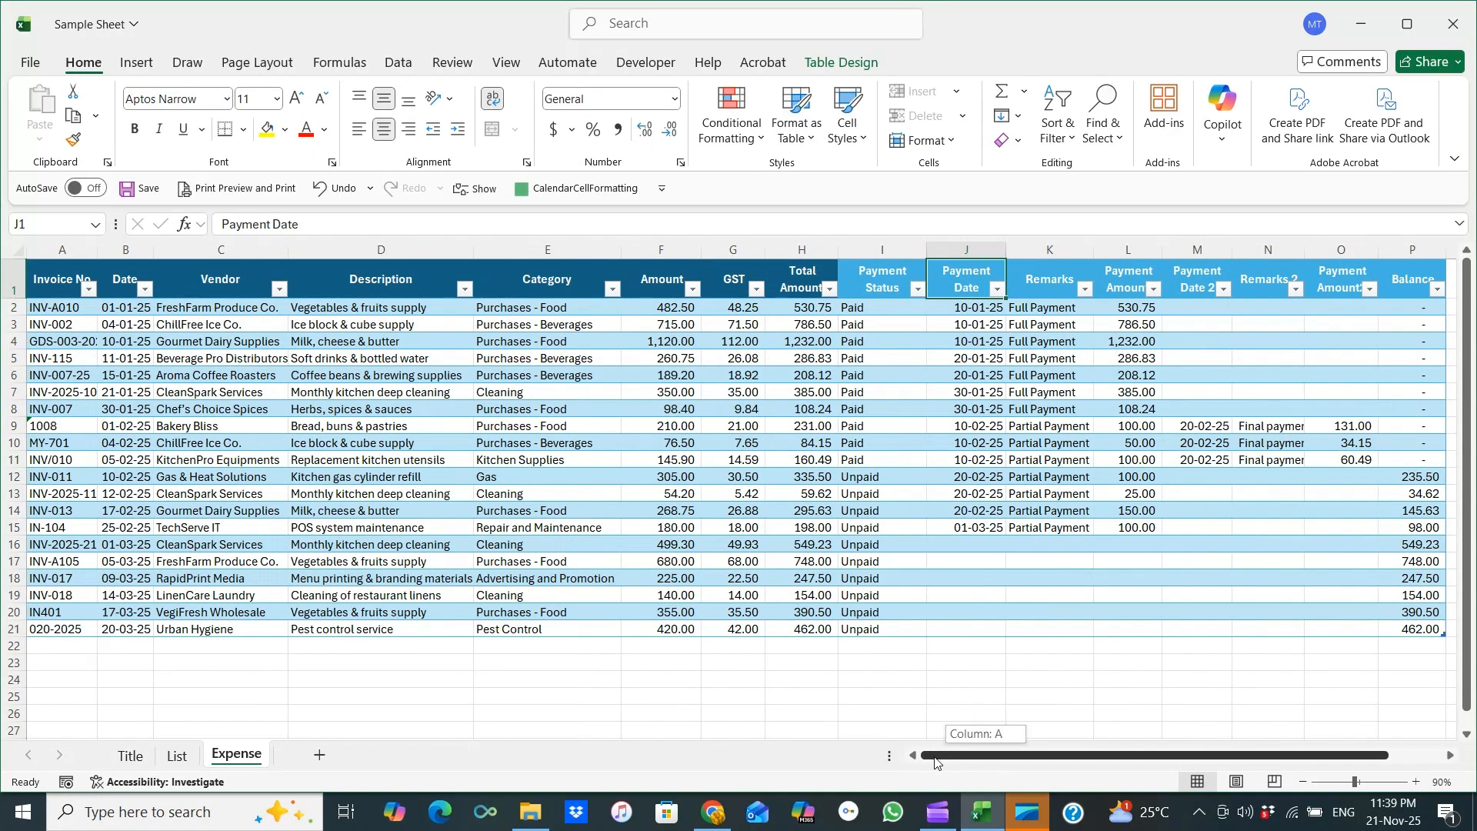
# Add a total row to the table and sum the Amount column with AutoSum.
pyautogui.click(65, 666)
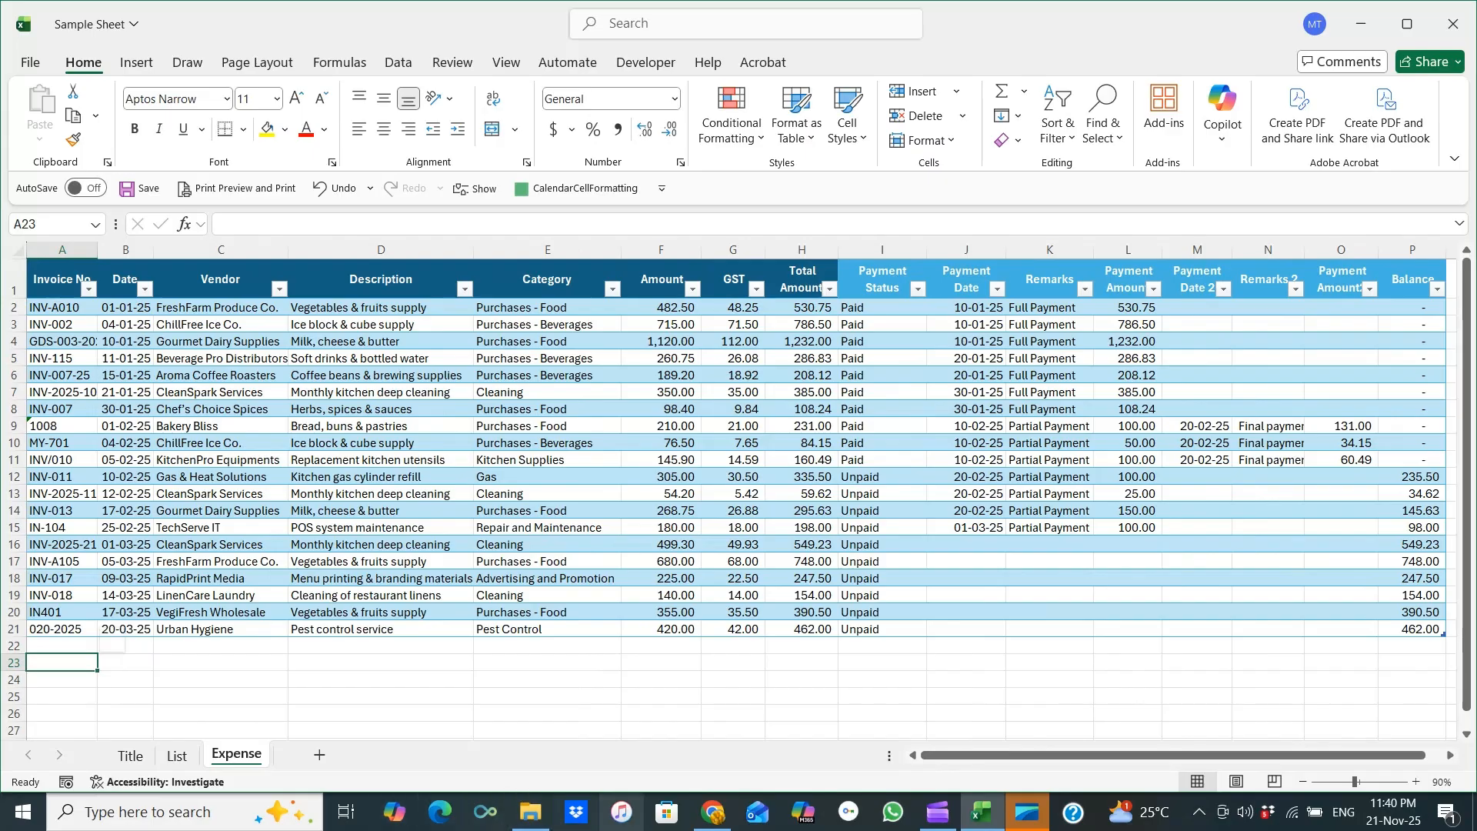
pyautogui.click(678, 643)
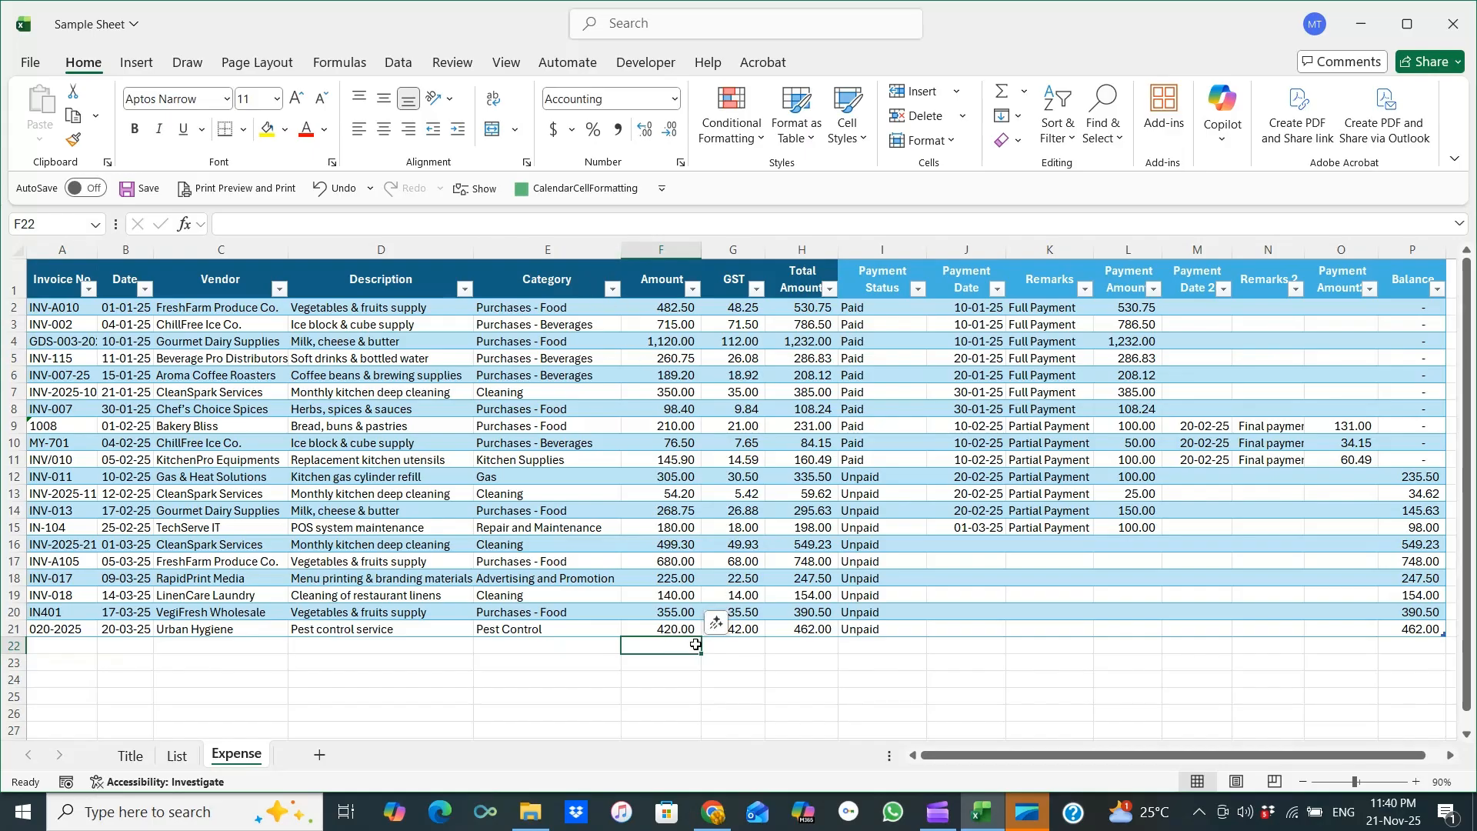
pyautogui.click(1007, 97)
pyautogui.click(1005, 97)
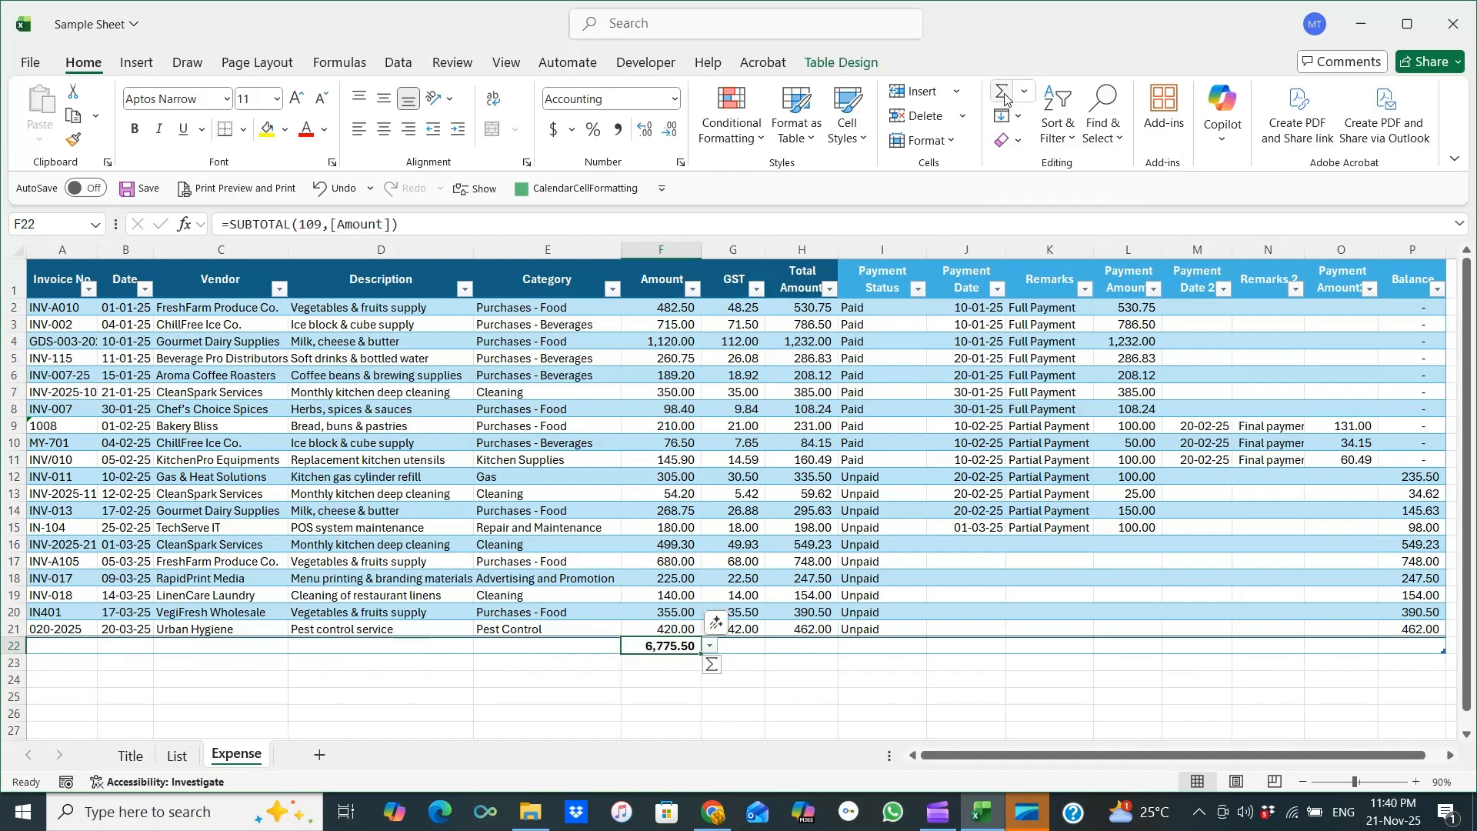
pyautogui.moveTo(687, 307); pyautogui.dragTo(687, 629)
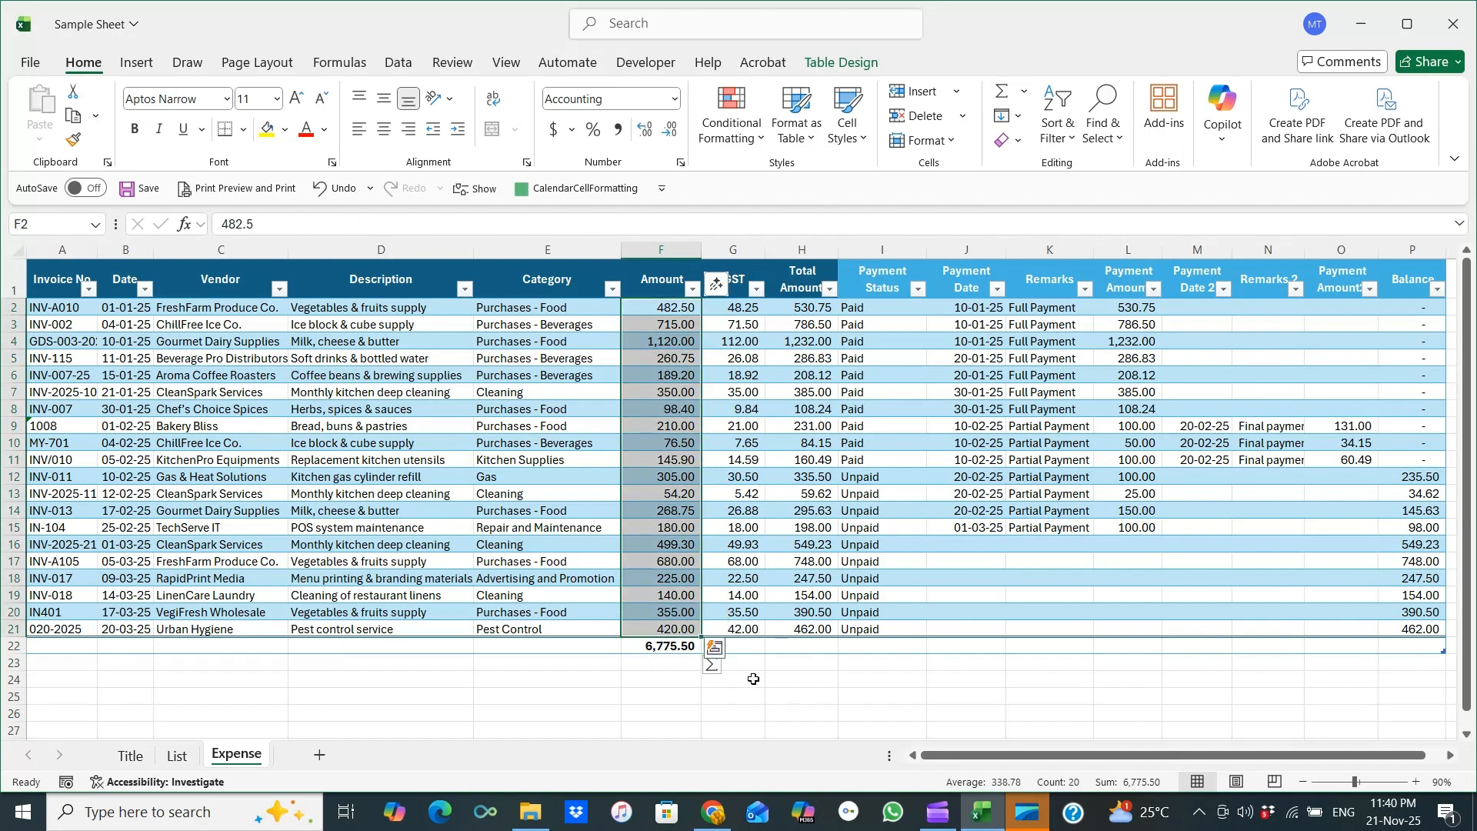
# Add AutoSum totals for the GST and Total Amount columns in the total row.
pyautogui.click(753, 650)
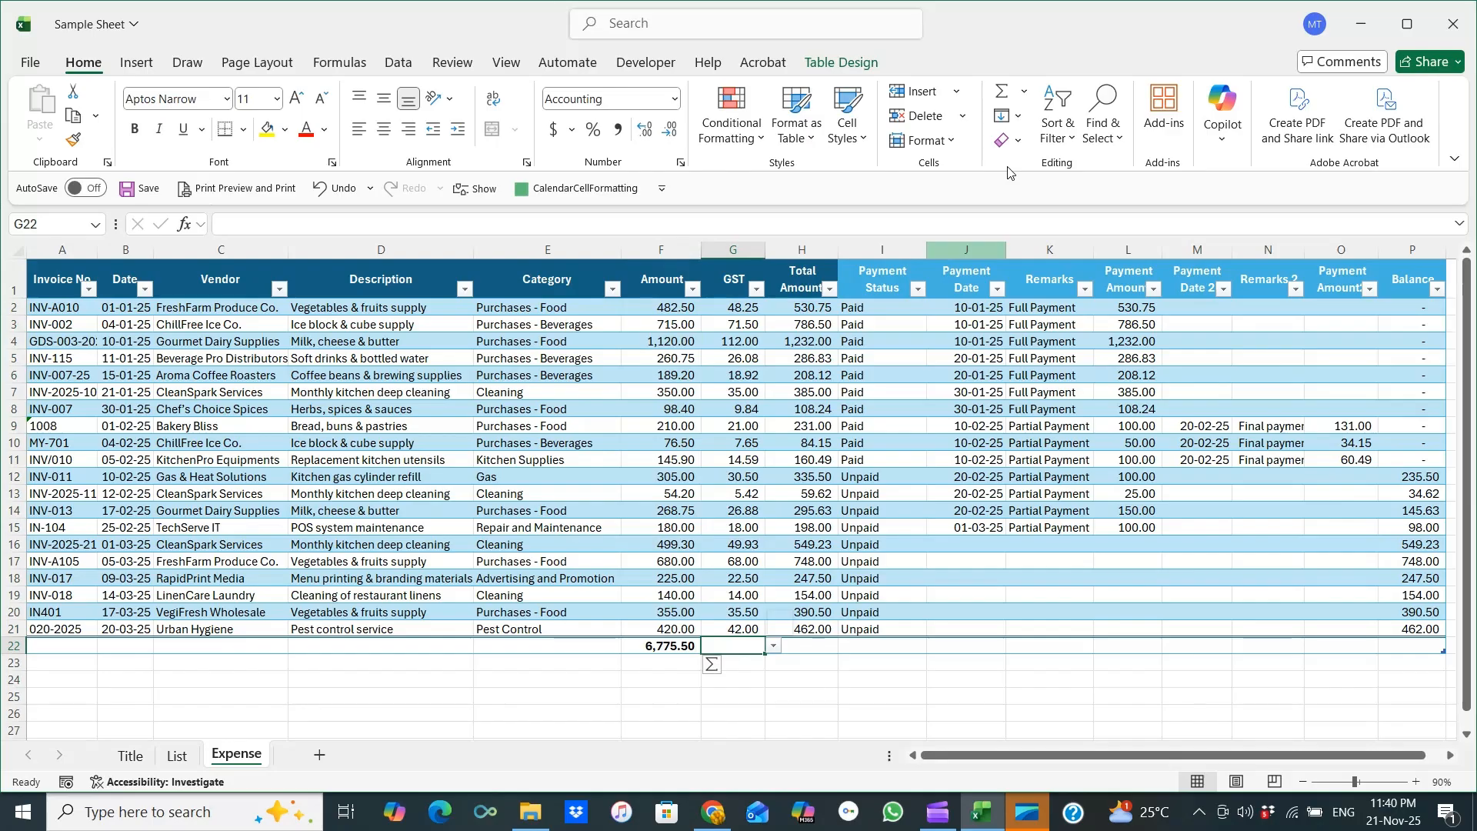
pyautogui.doubleClick(1001, 94)
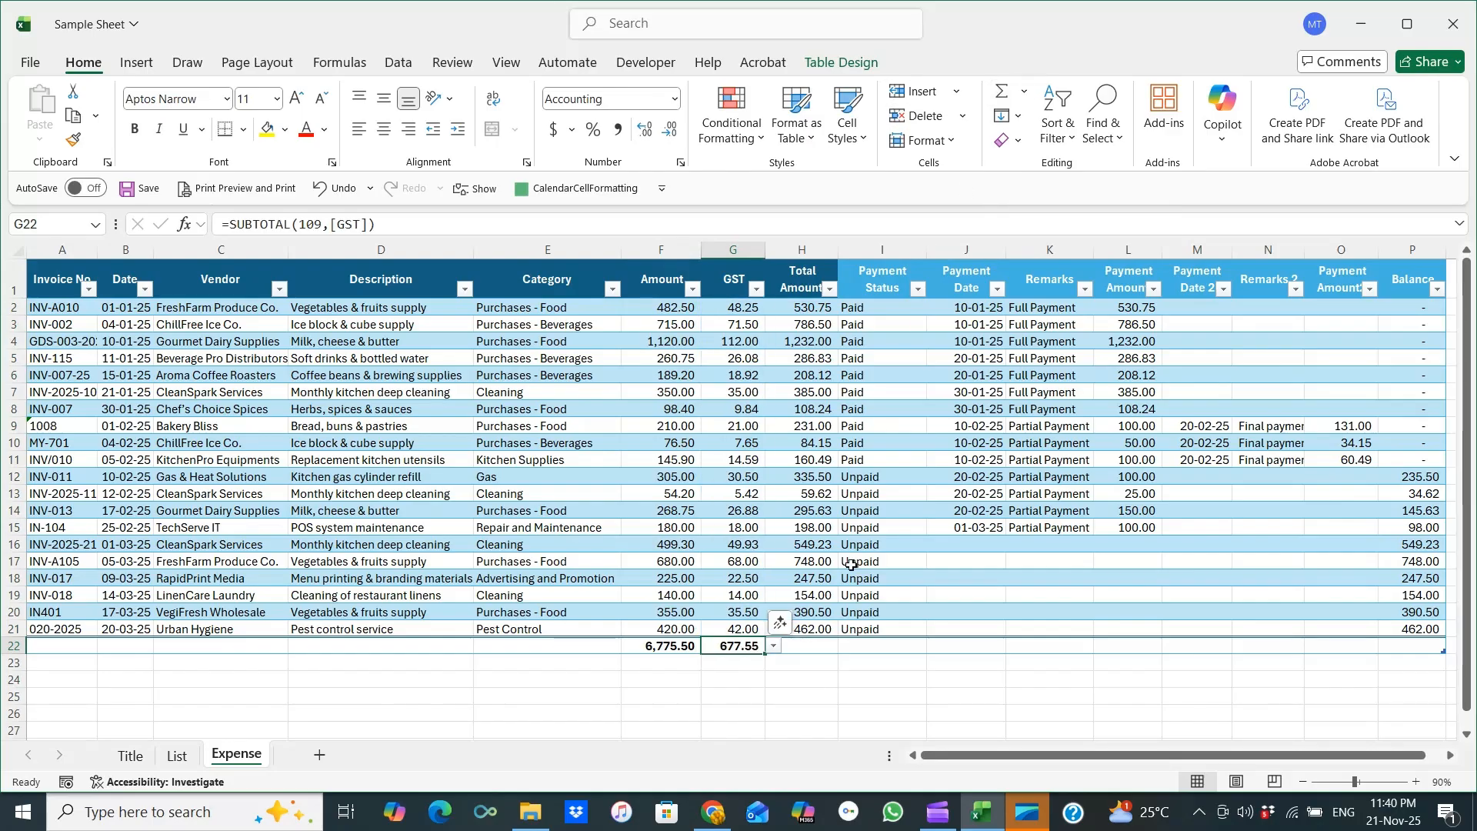
pyautogui.press('Right')
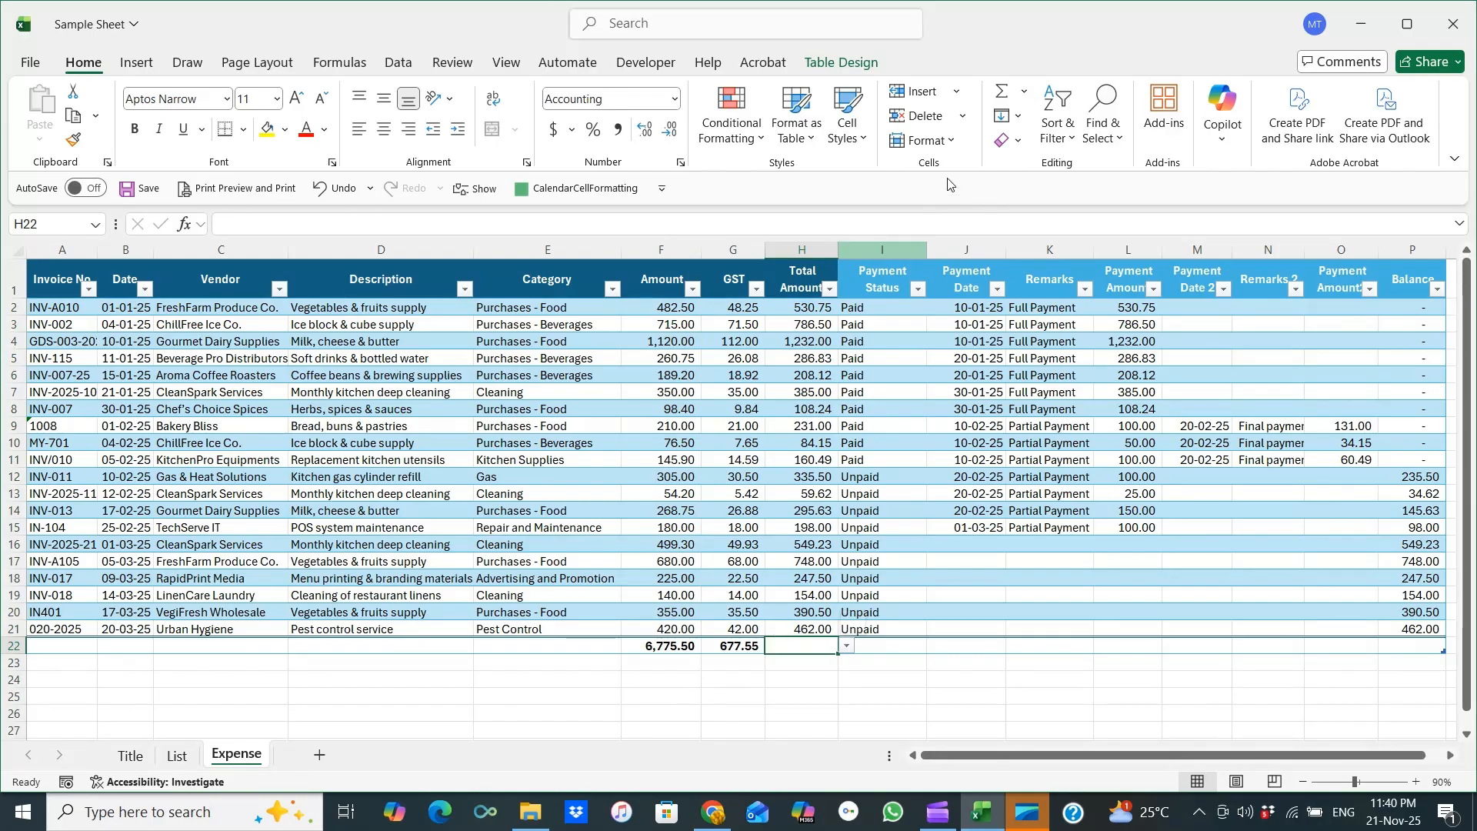
pyautogui.doubleClick(1001, 93)
# Add AutoSum totals for the Payment Amount, Payment Amount2 and Balance columns in the total row.
pyautogui.press('Right')
pyautogui.press('Right')
pyautogui.press('Right')
pyautogui.press('Right')
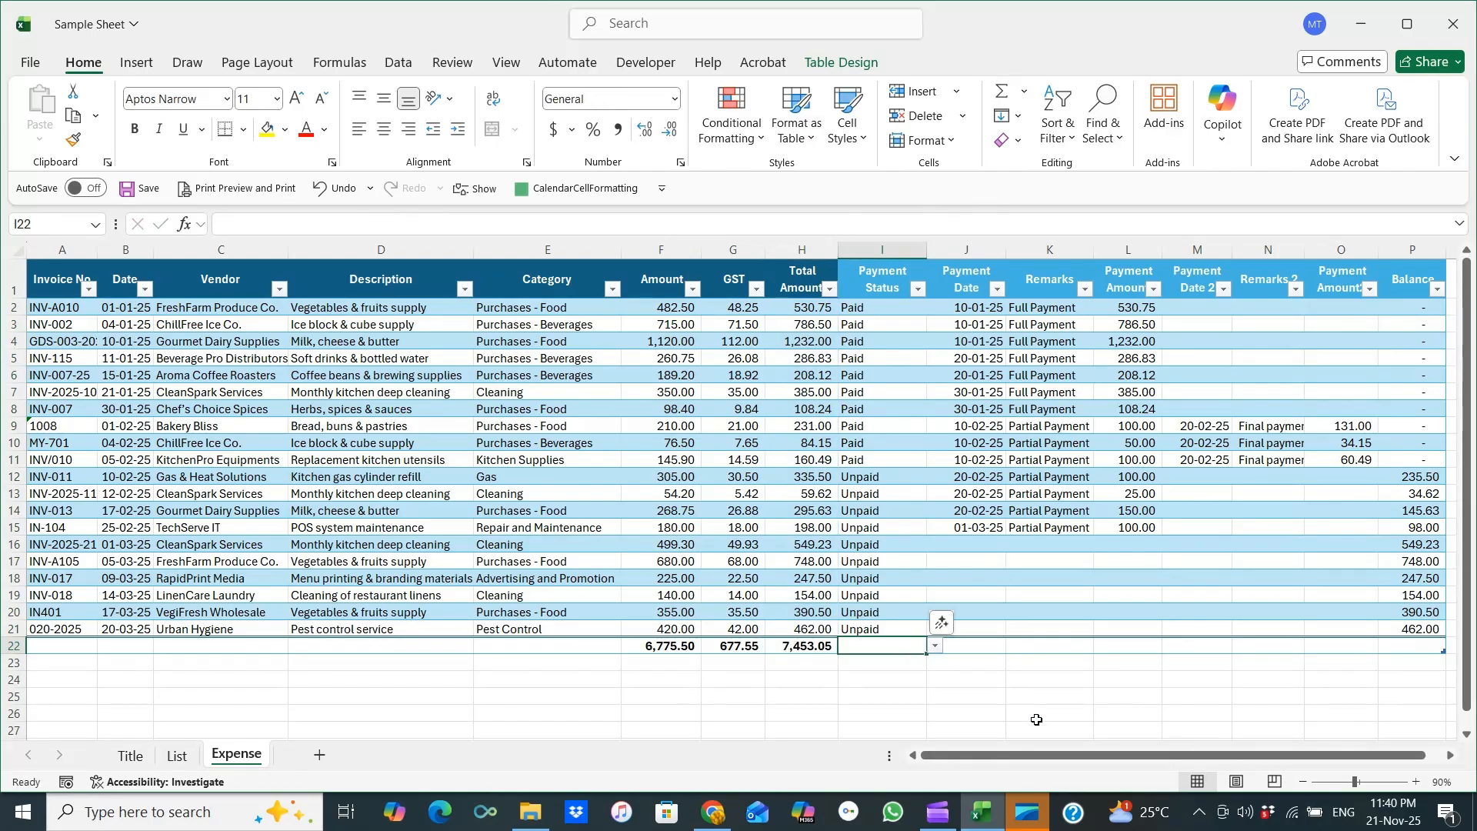
pyautogui.press('Right')
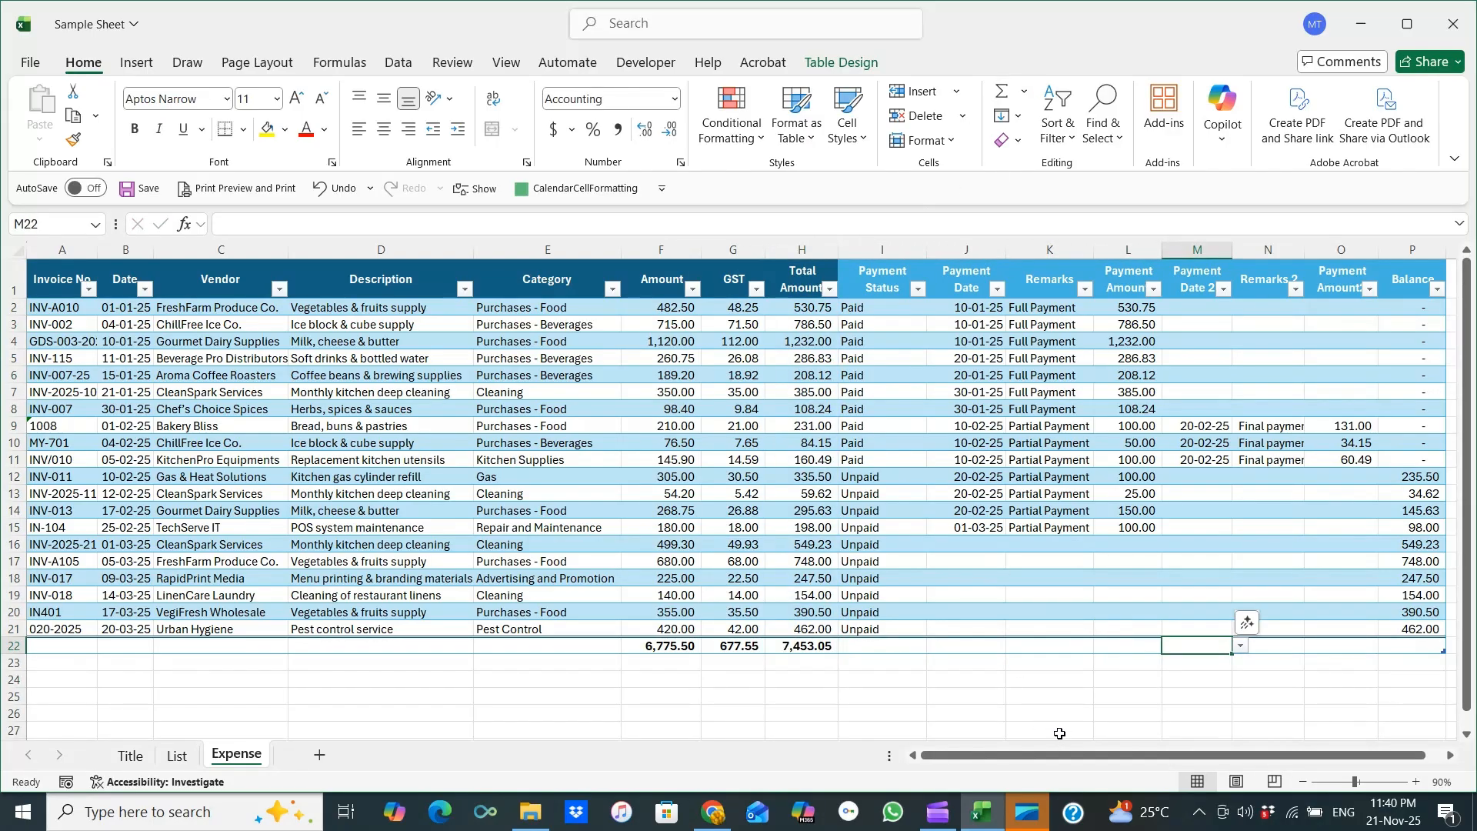
pyautogui.press('Left')
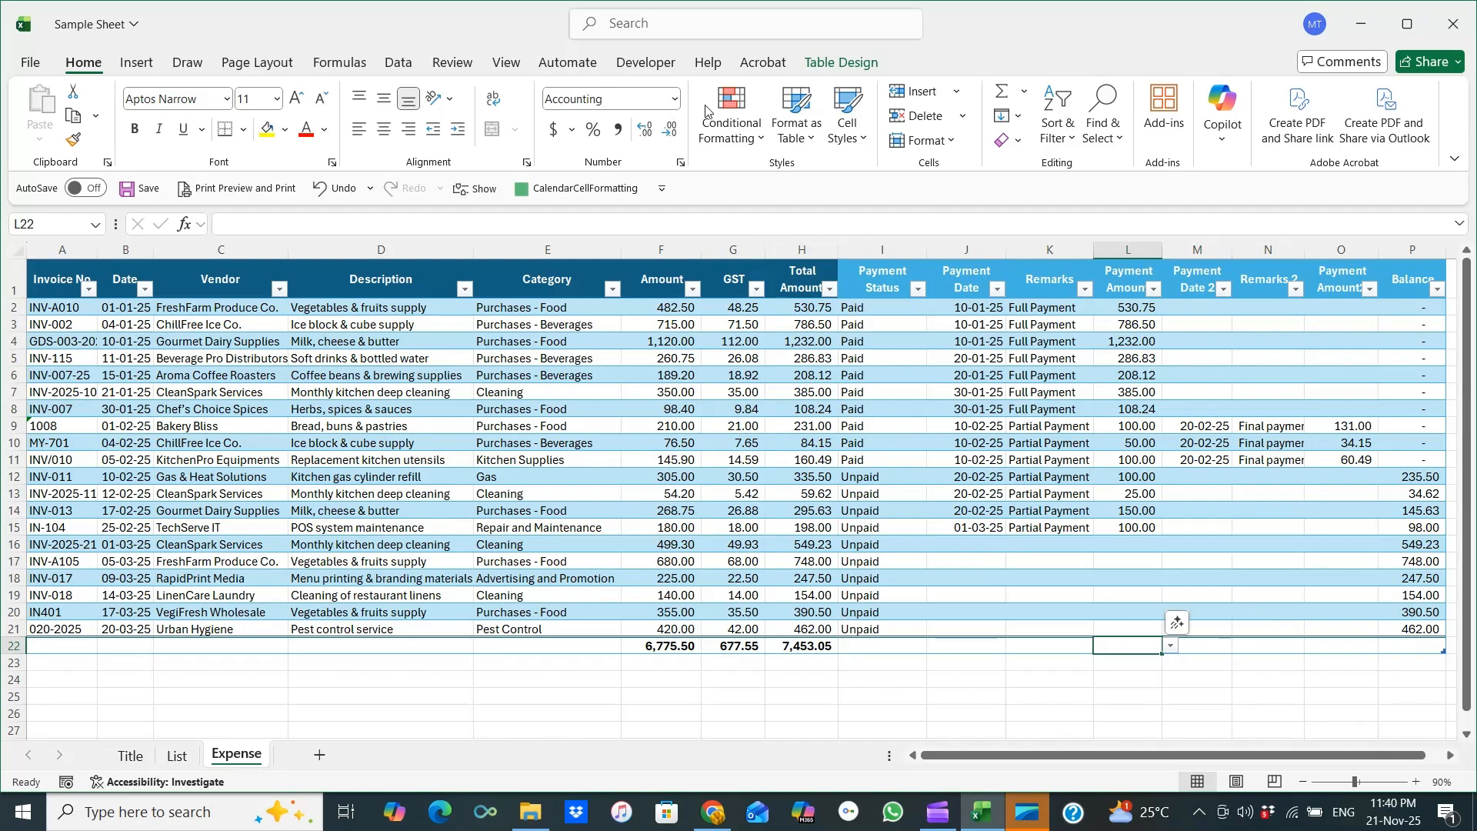
pyautogui.click(1005, 93)
pyautogui.press('Tab')
pyautogui.press('Tab')
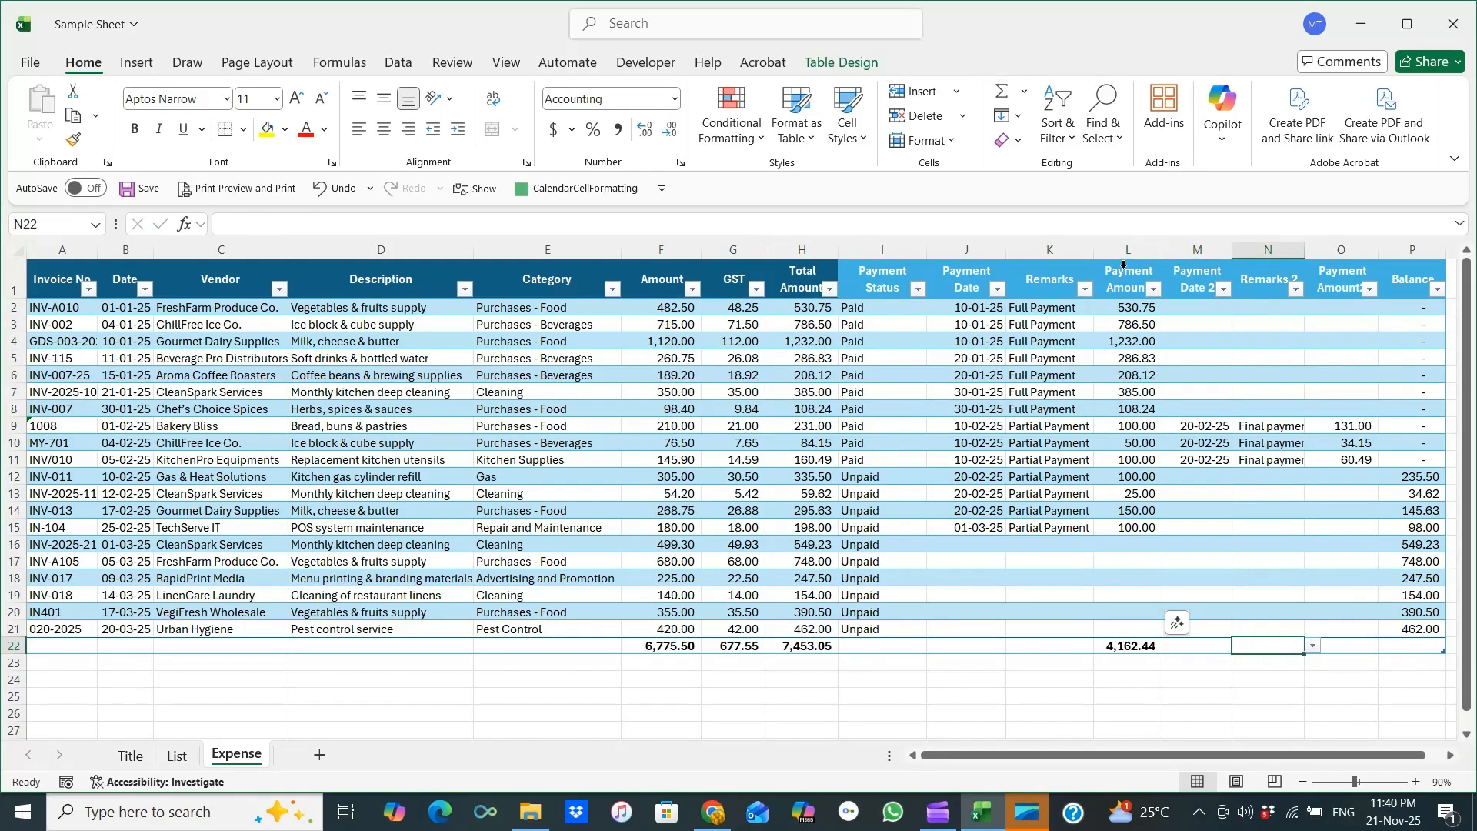
pyautogui.press('Tab')
pyautogui.click(1000, 92)
pyautogui.press('Tab')
pyautogui.click(1004, 93)
pyautogui.click(1007, 93)
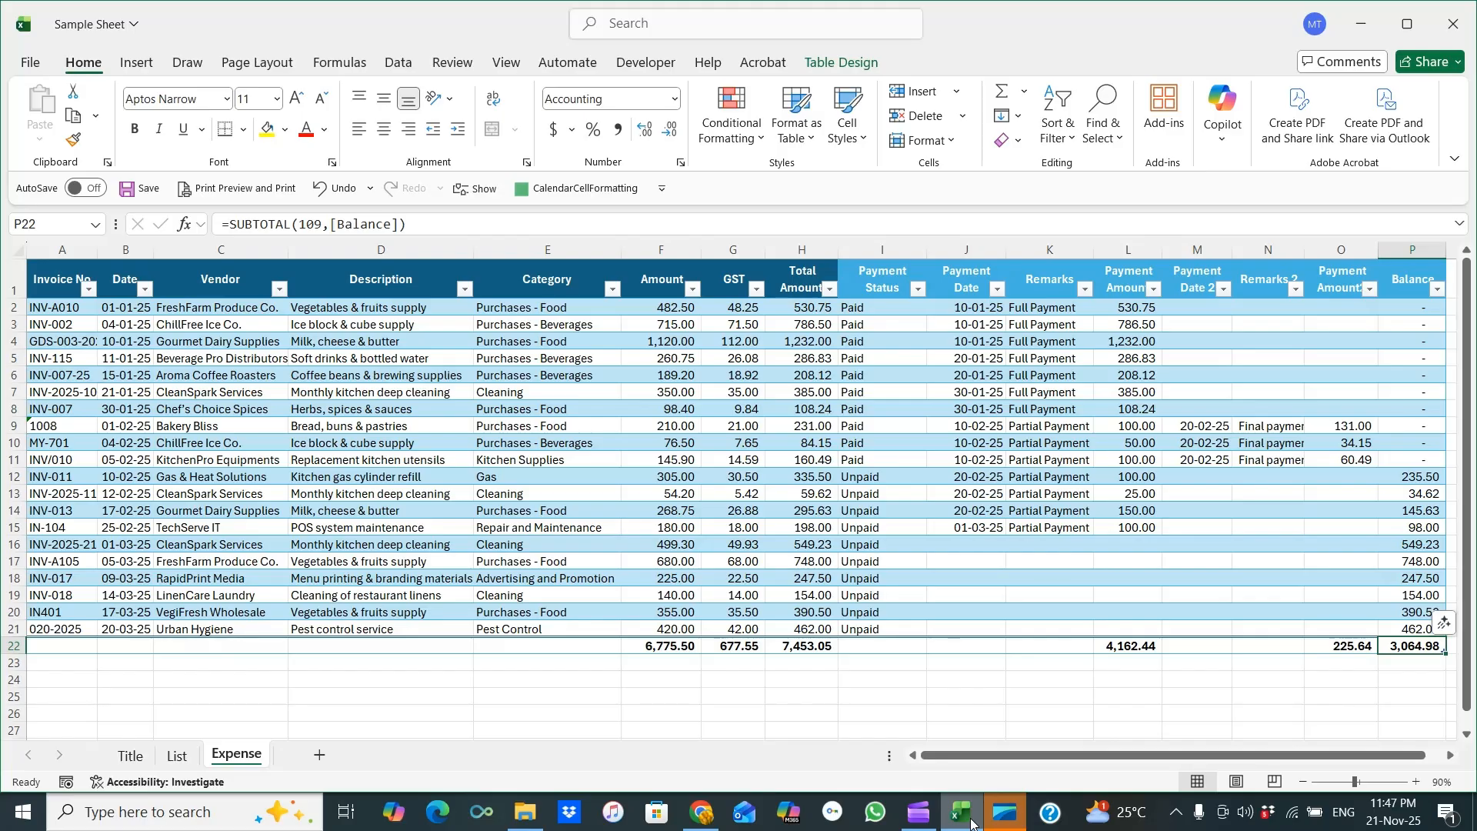
# Filter the Date column to show only January 2025 entries.
pyautogui.click(141, 286)
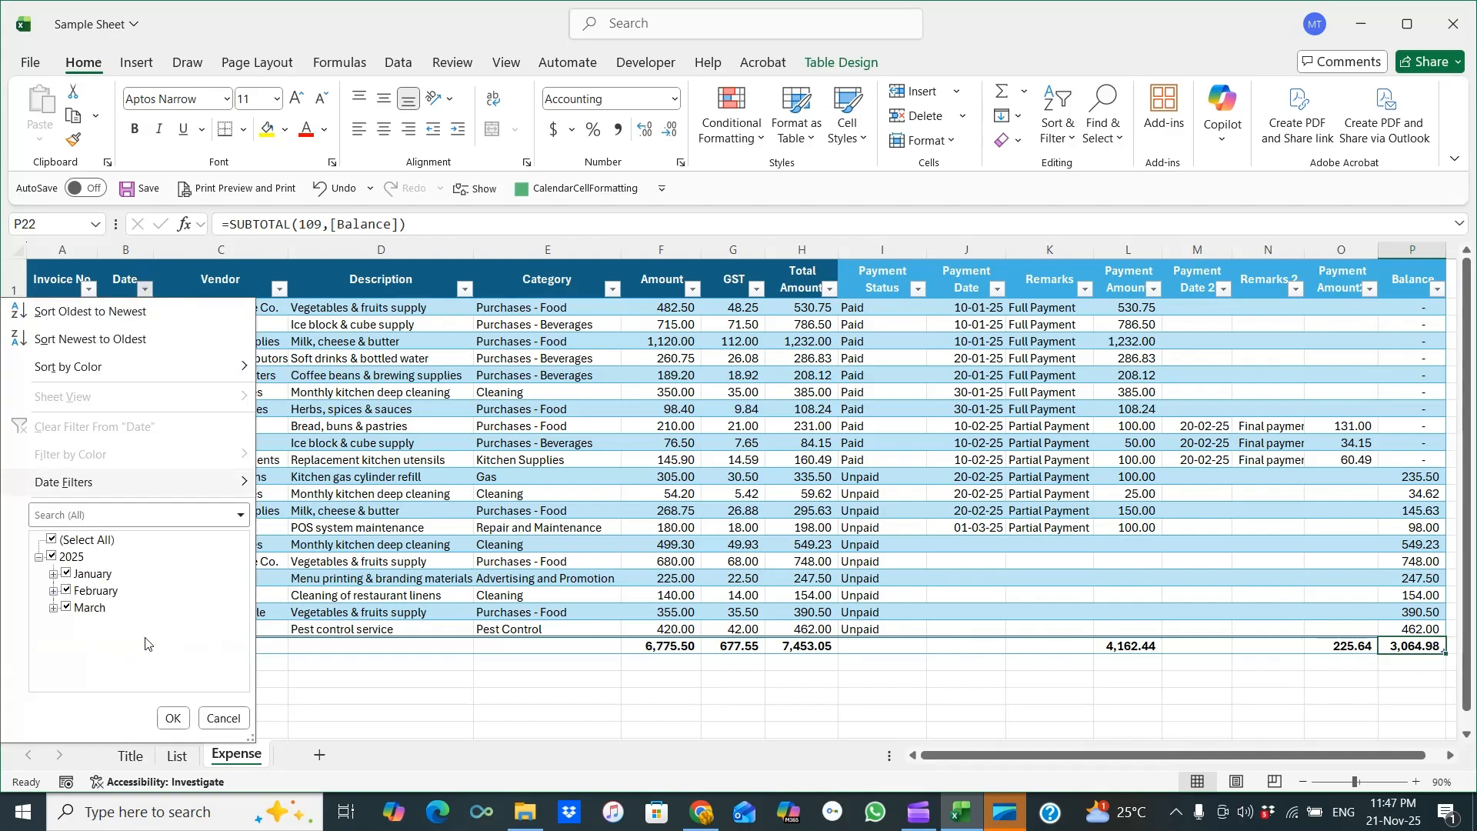
pyautogui.click(51, 543)
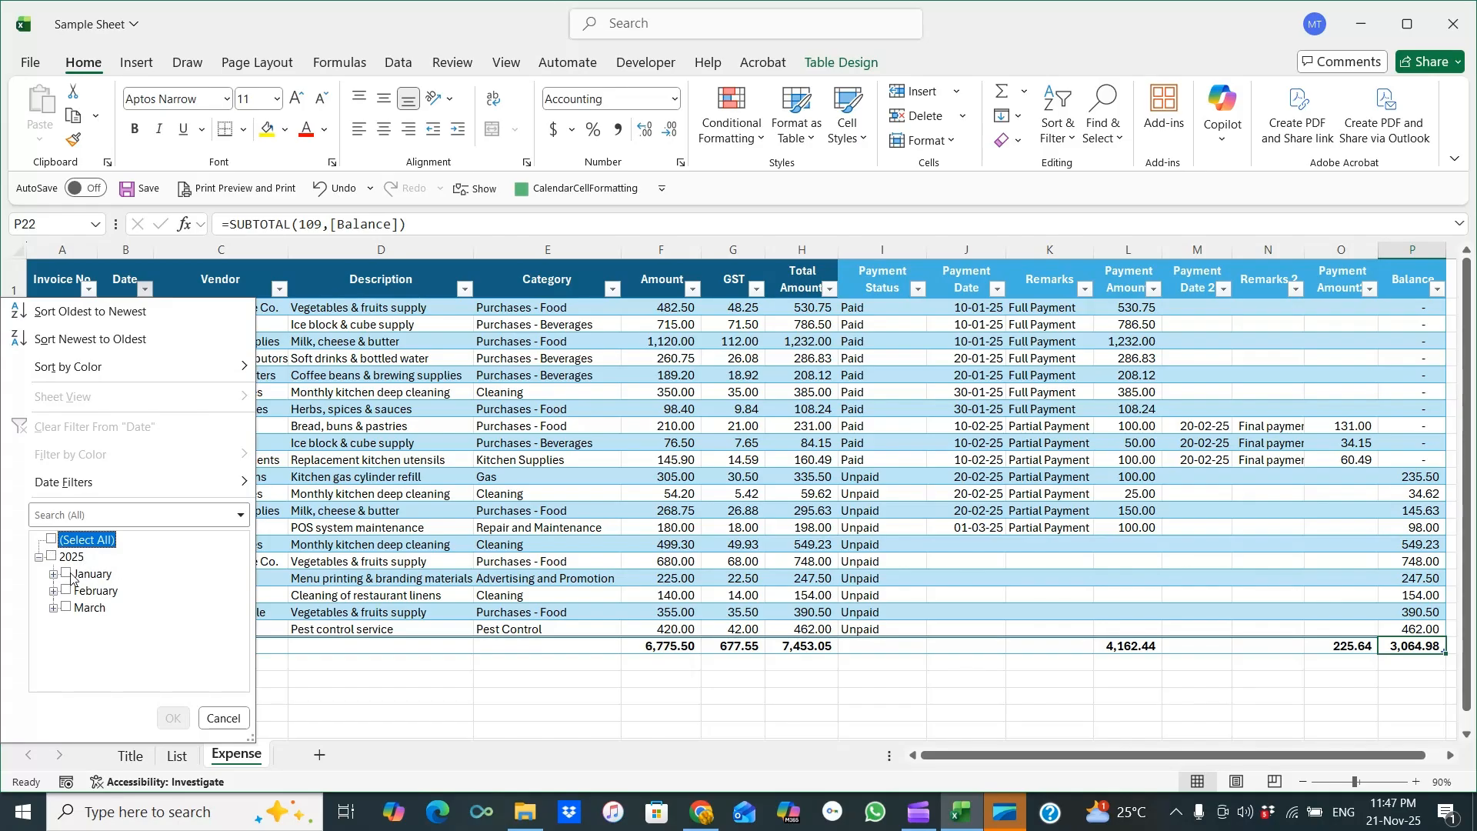
pyautogui.click(66, 574)
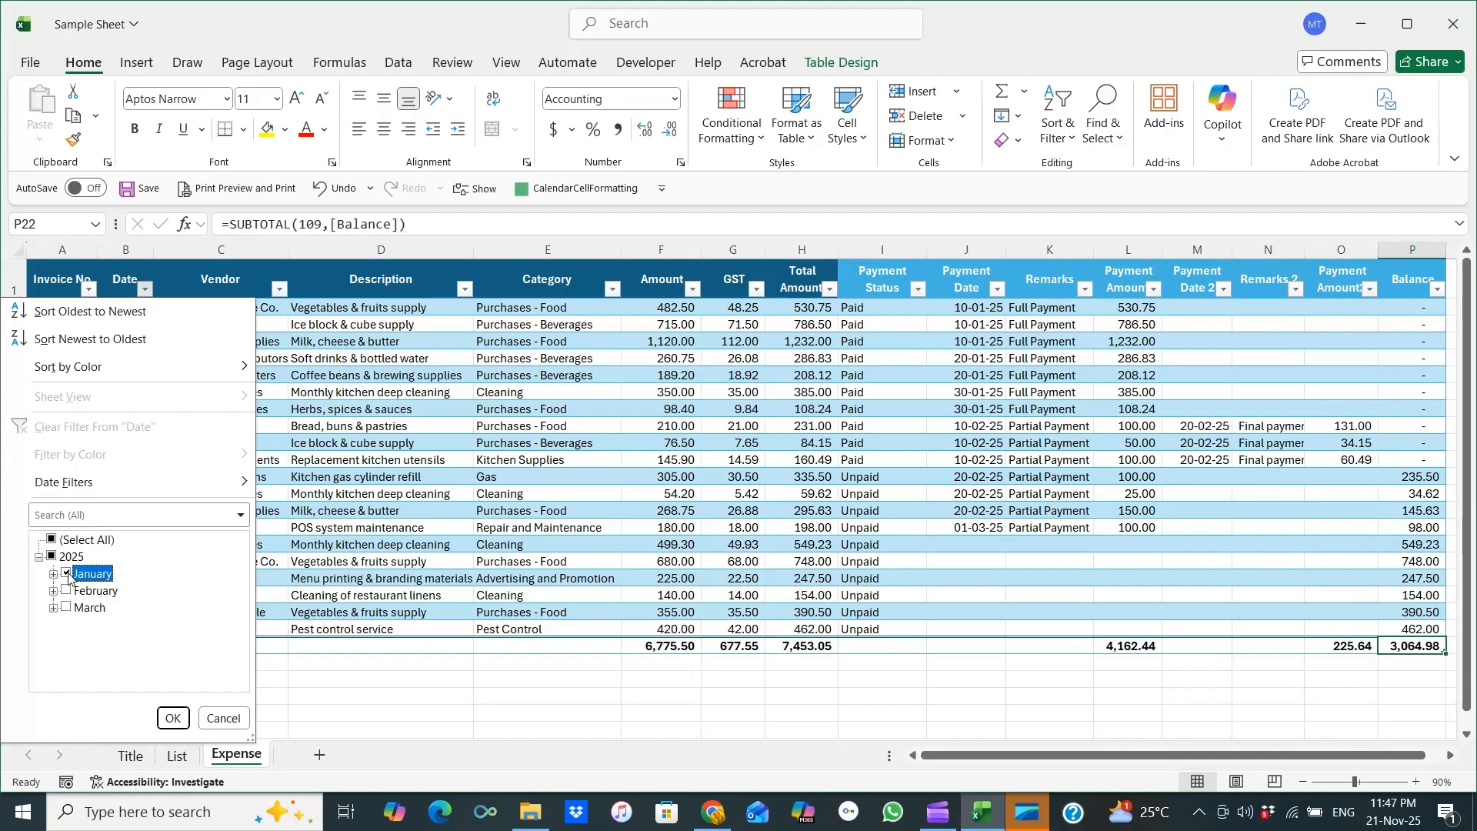
pyautogui.click(175, 719)
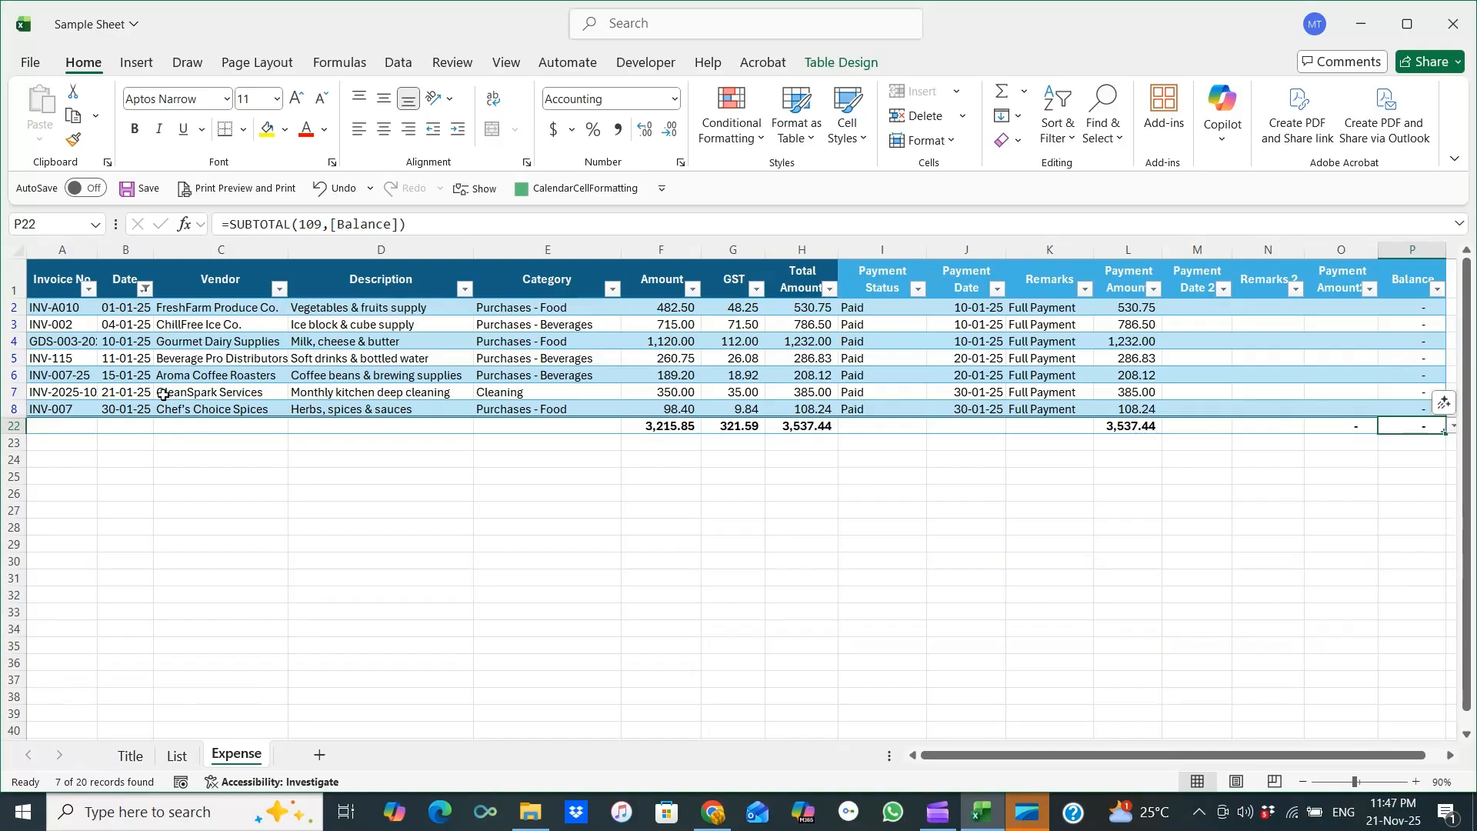
# Select the filtered Amount, GST and Total Amount values to compare their sums with the total row.
pyautogui.moveTo(675, 308); pyautogui.dragTo(679, 411)
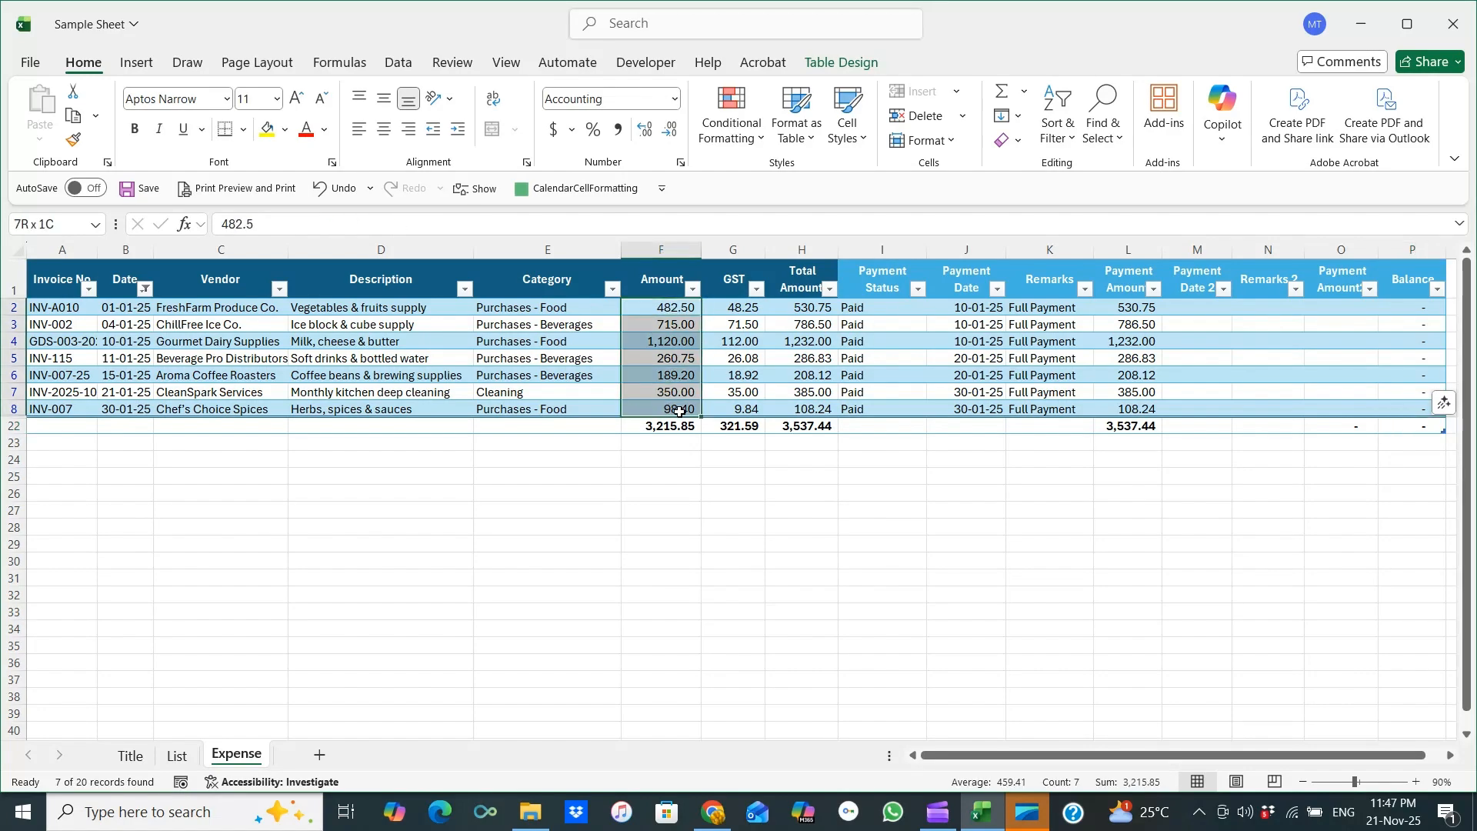
pyautogui.moveTo(750, 307); pyautogui.dragTo(752, 411)
pyautogui.moveTo(808, 309); pyautogui.dragTo(813, 418)
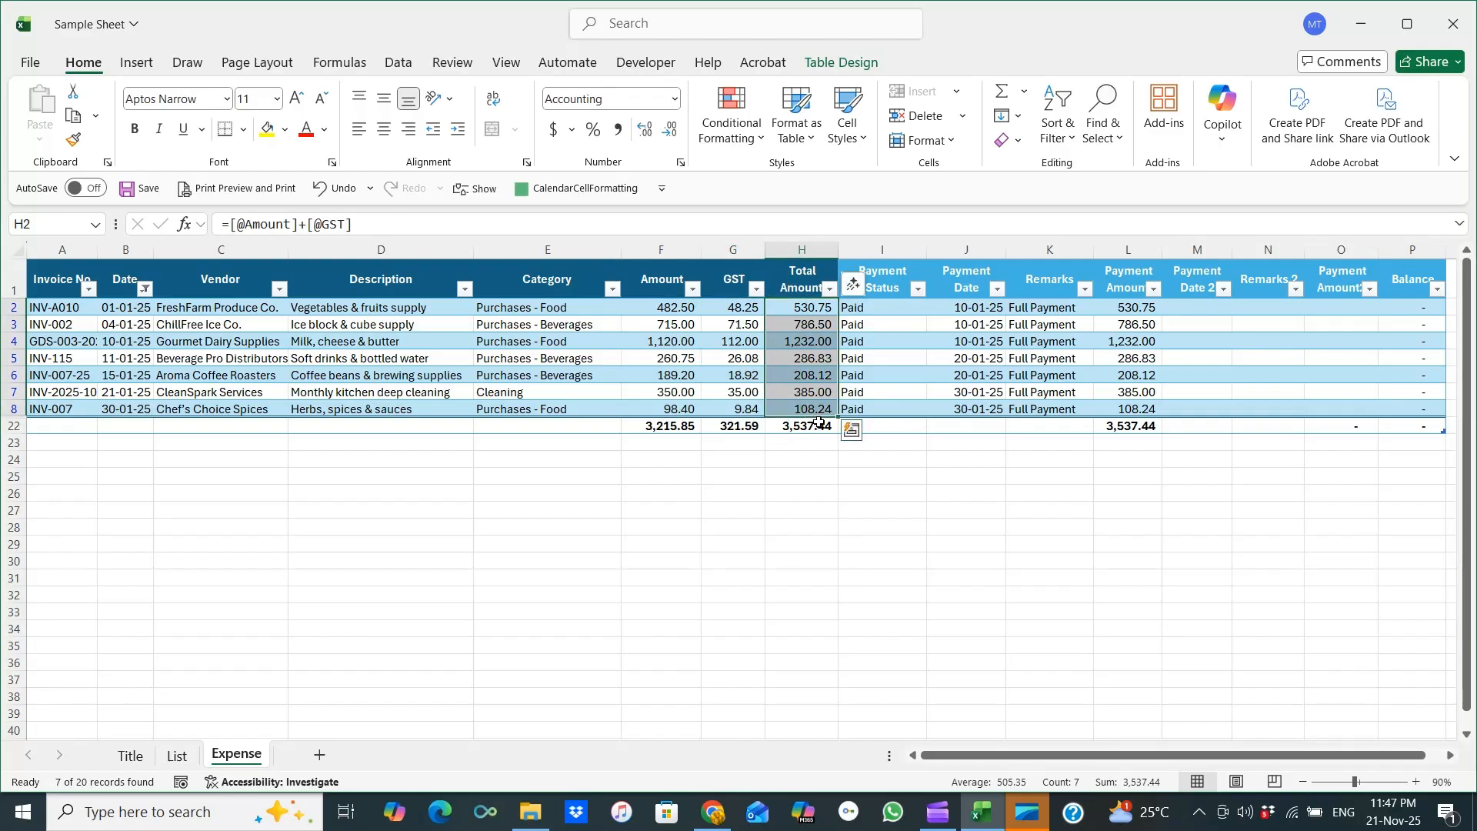
pyautogui.moveTo(1014, 760); pyautogui.dragTo(1031, 760)
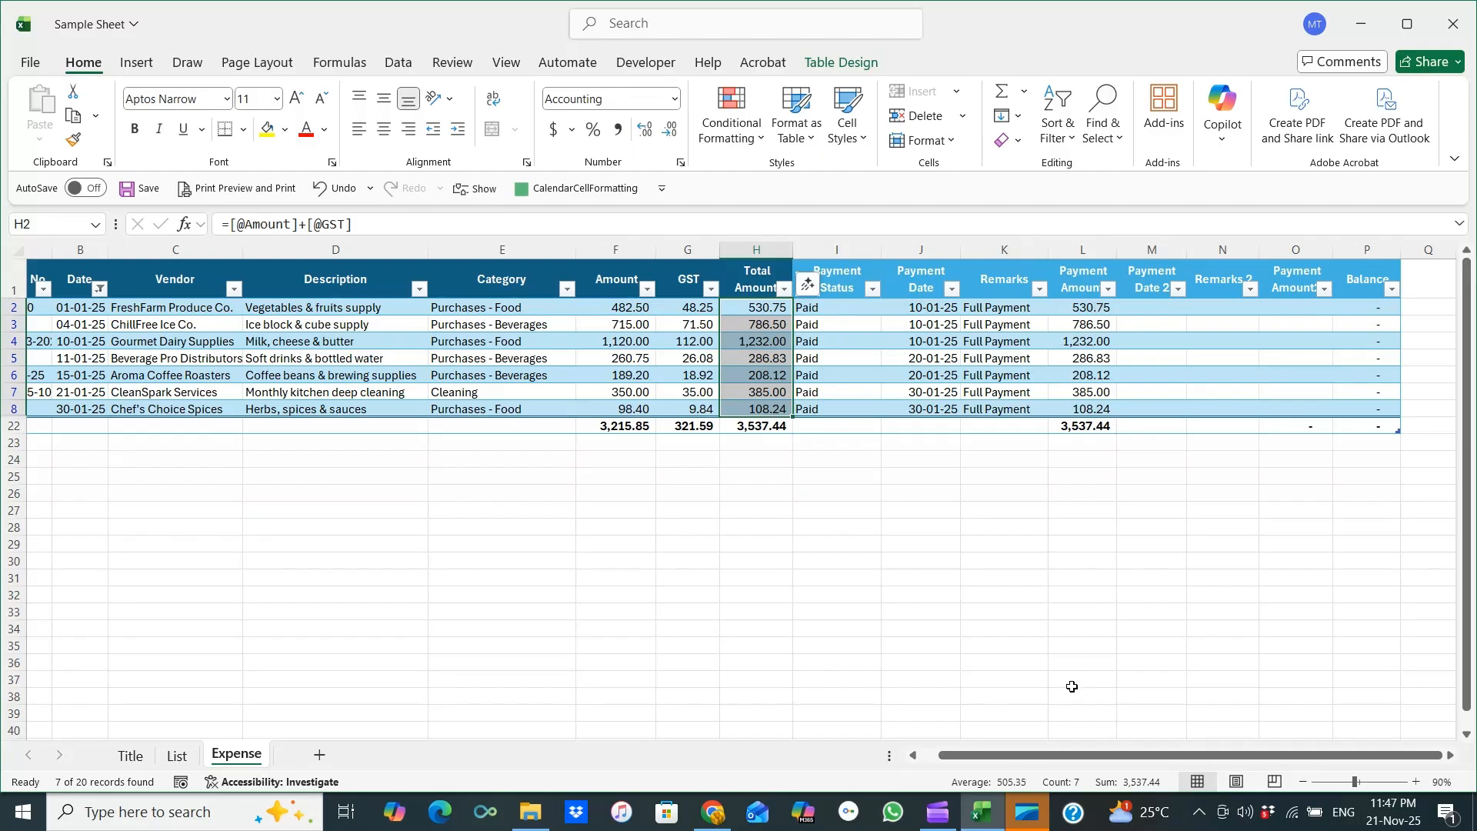
pyautogui.moveTo(1038, 755); pyautogui.dragTo(1022, 756)
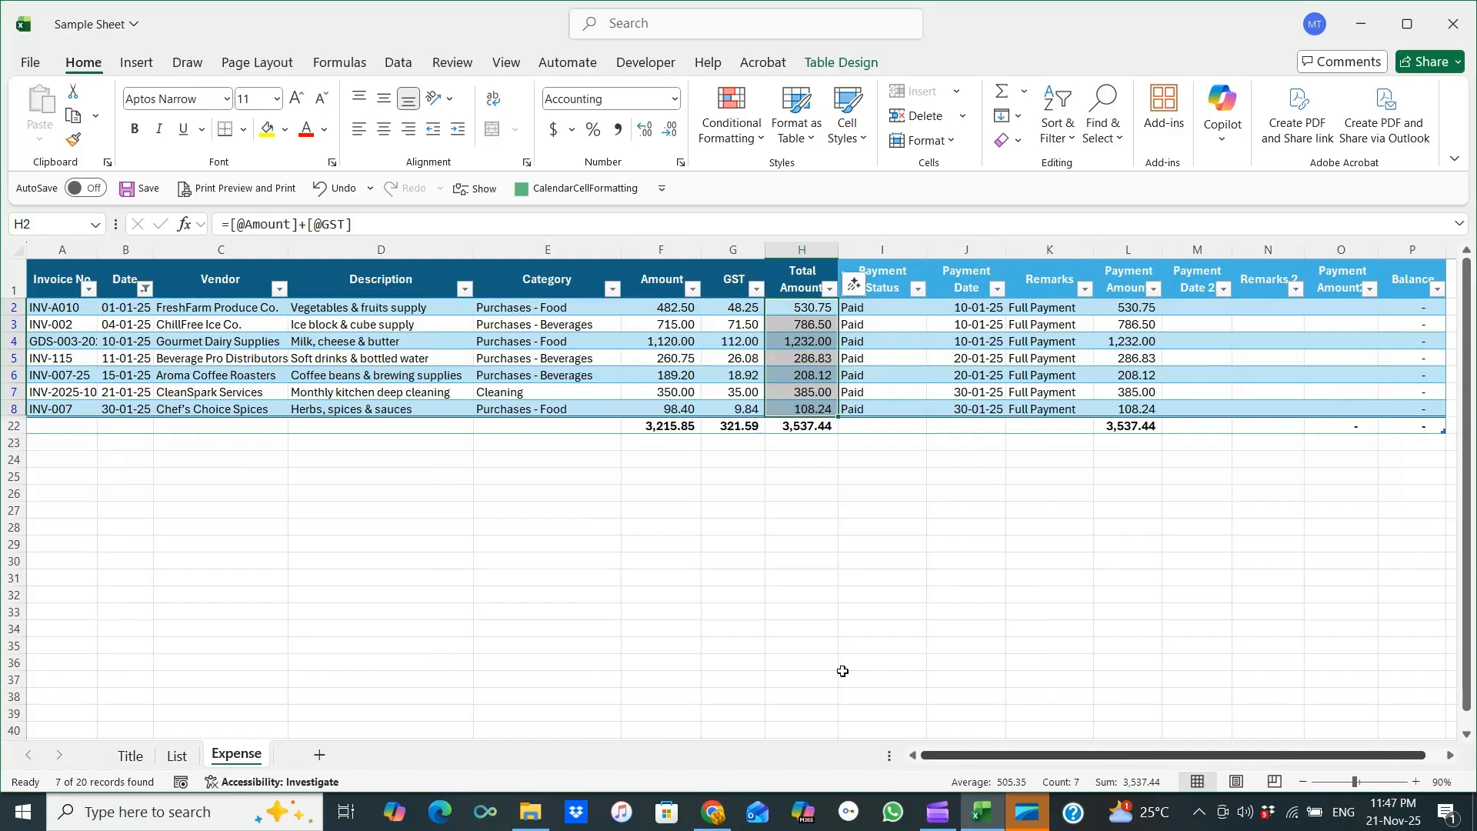
# Change the Date filter to show only February entries.
pyautogui.click(144, 288)
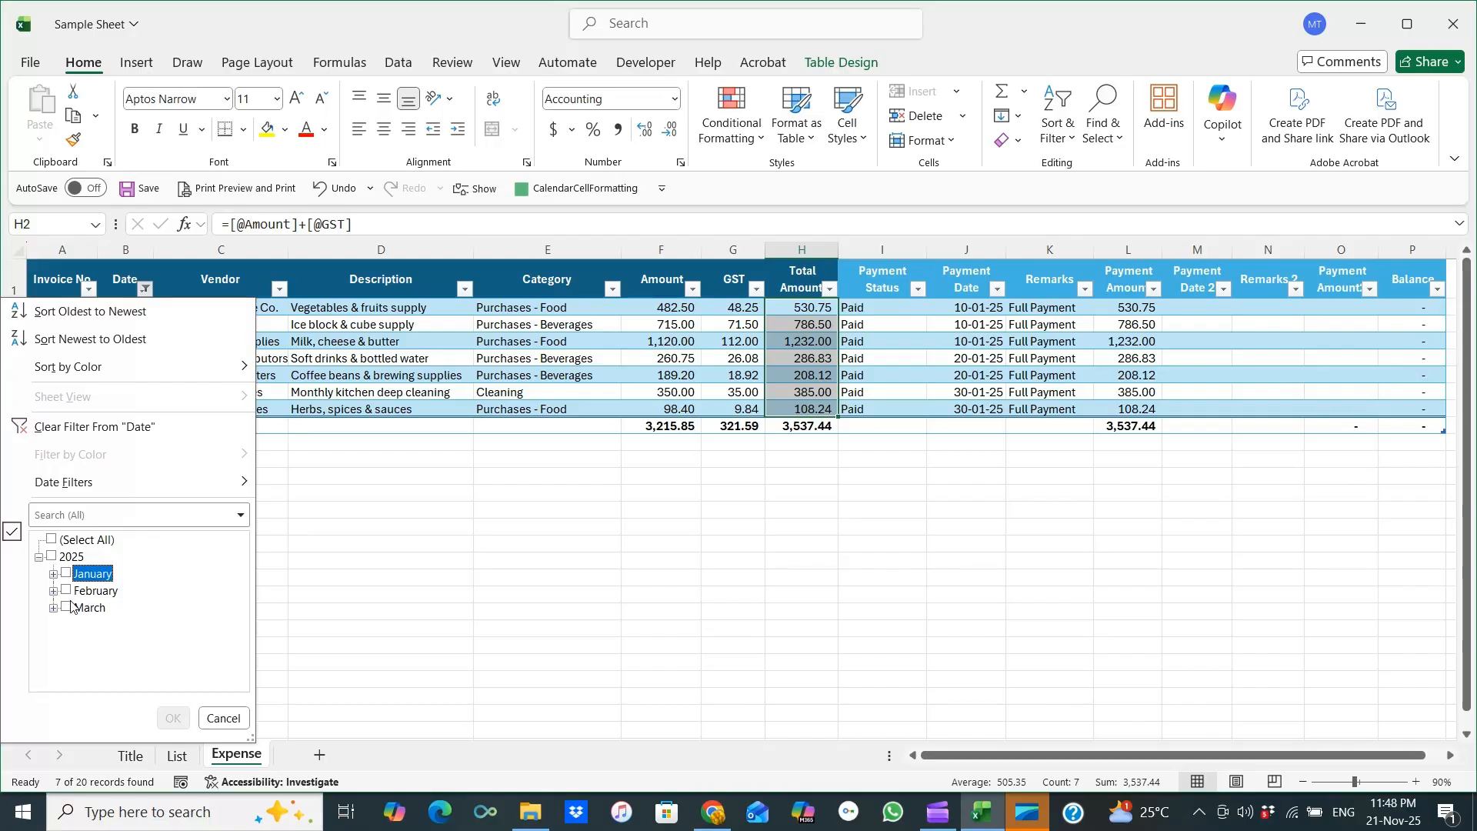
pyautogui.click(68, 591)
pyautogui.click(173, 718)
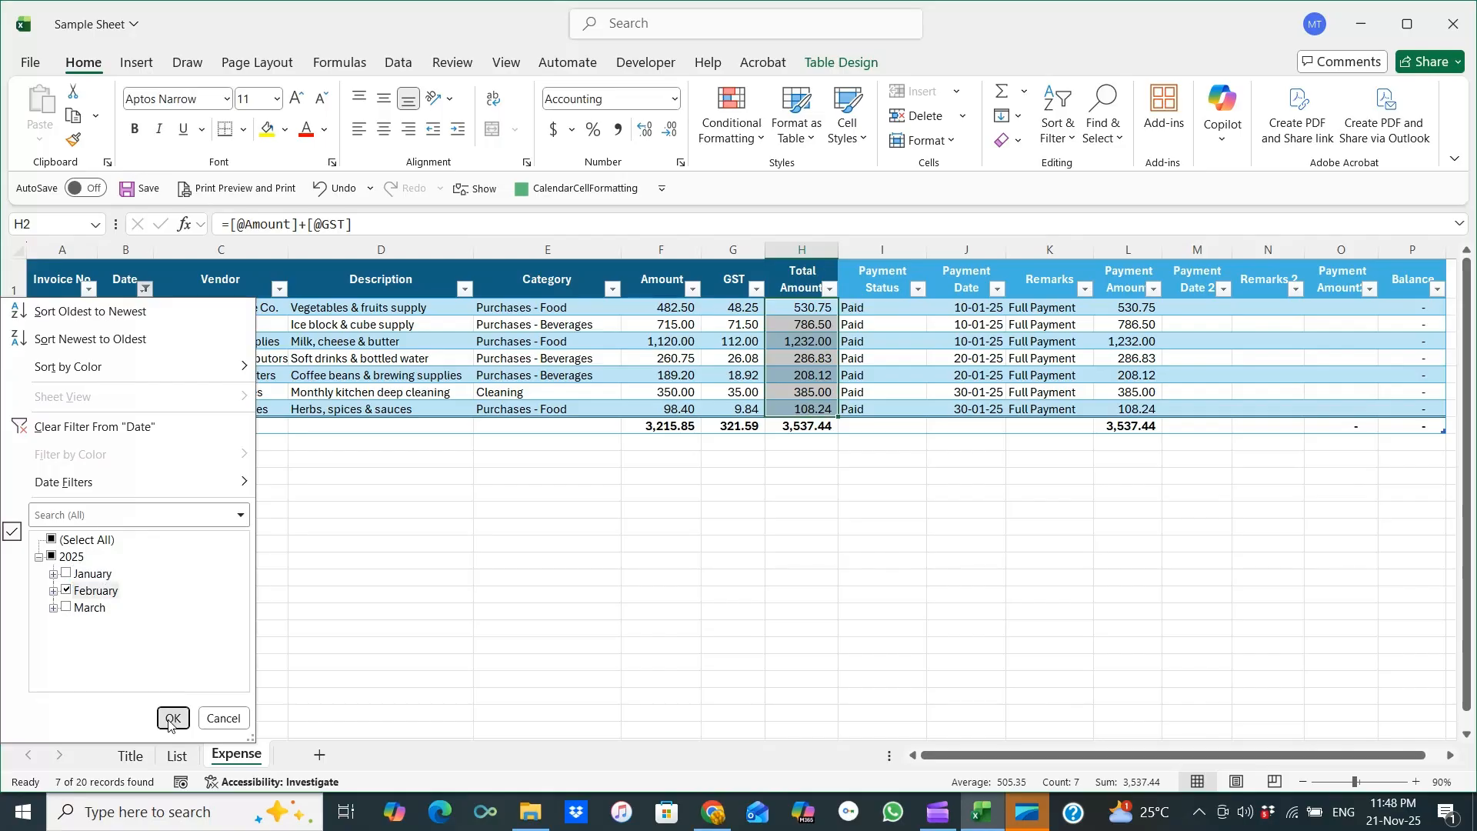
# Select the Amount, Payment Status, Payment Amount and Balance columns to review their sums for the February entries.
pyautogui.moveTo(954, 754); pyautogui.dragTo(943, 758)
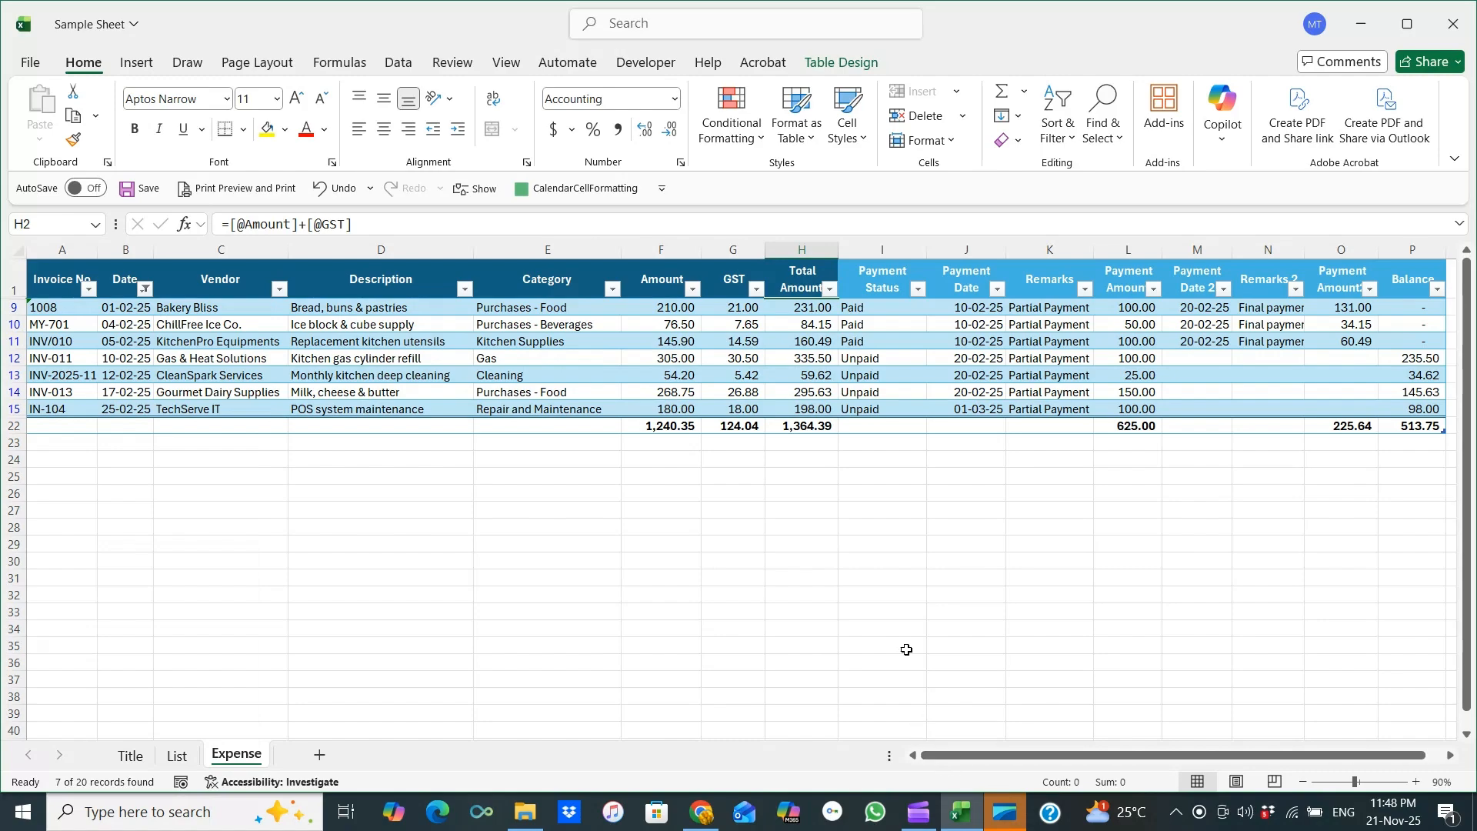
pyautogui.click(666, 244)
pyautogui.moveTo(973, 755); pyautogui.dragTo(990, 757)
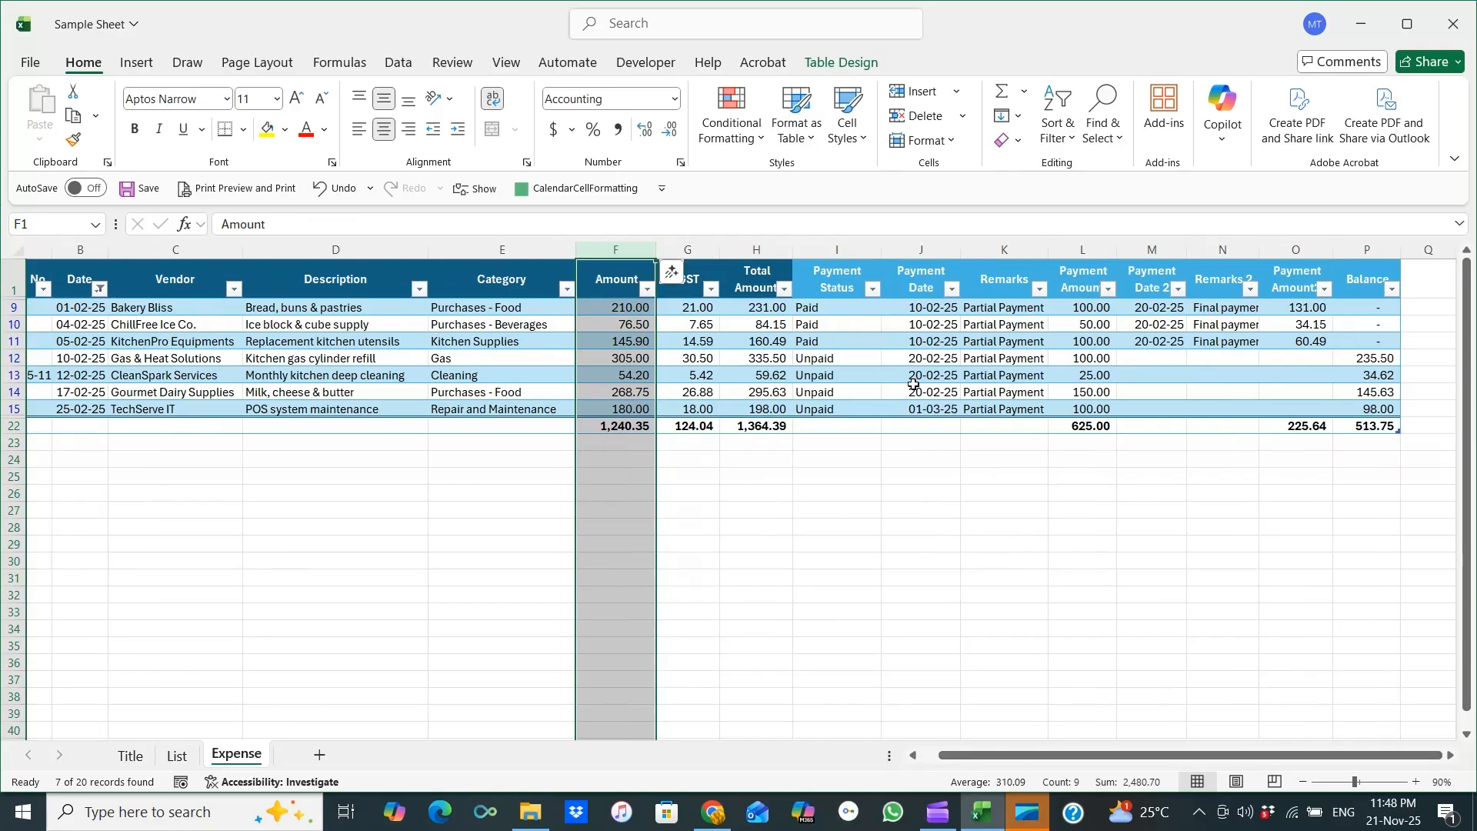
pyautogui.click(860, 250)
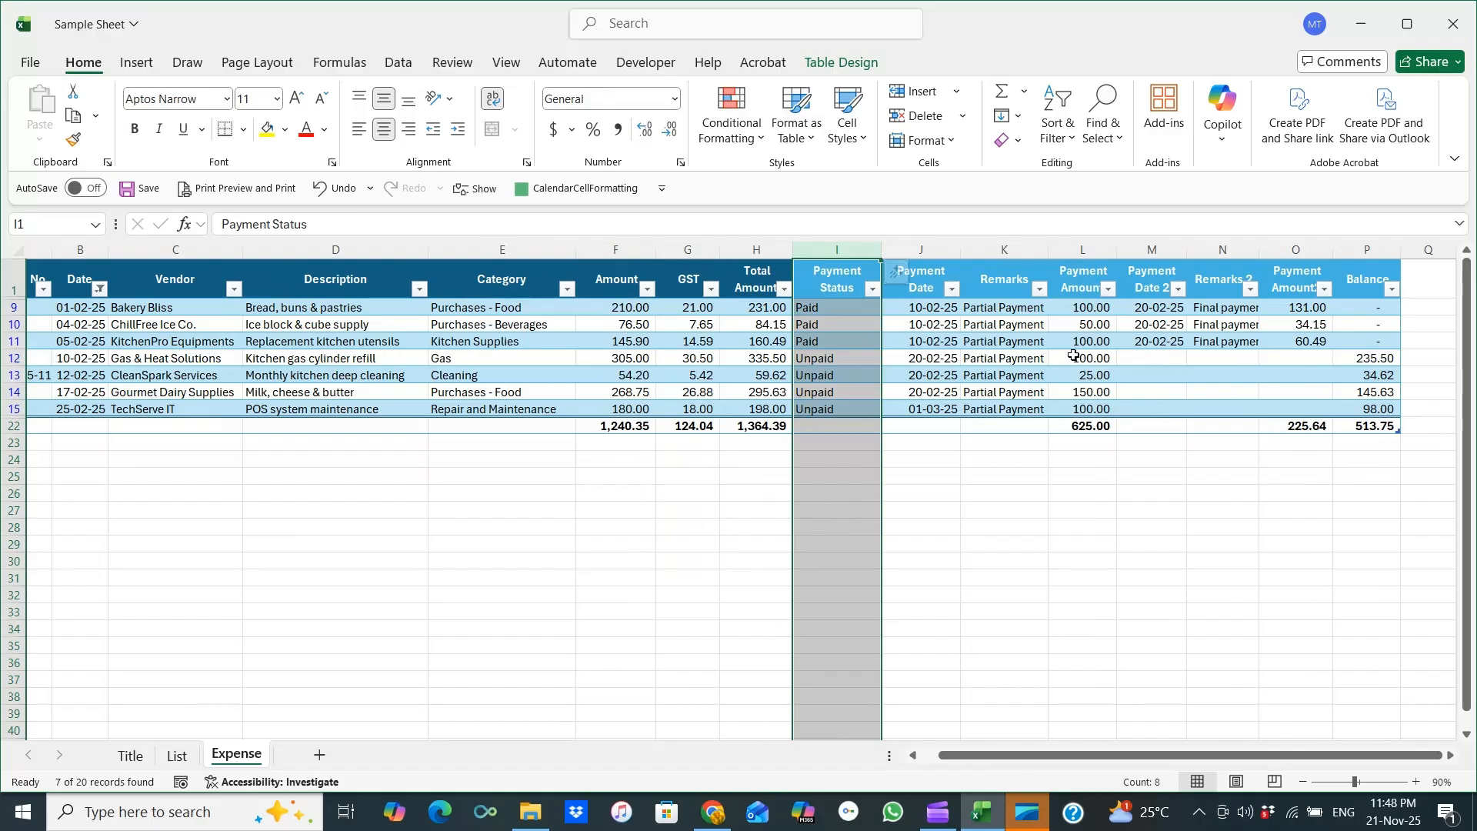
pyautogui.click(1096, 247)
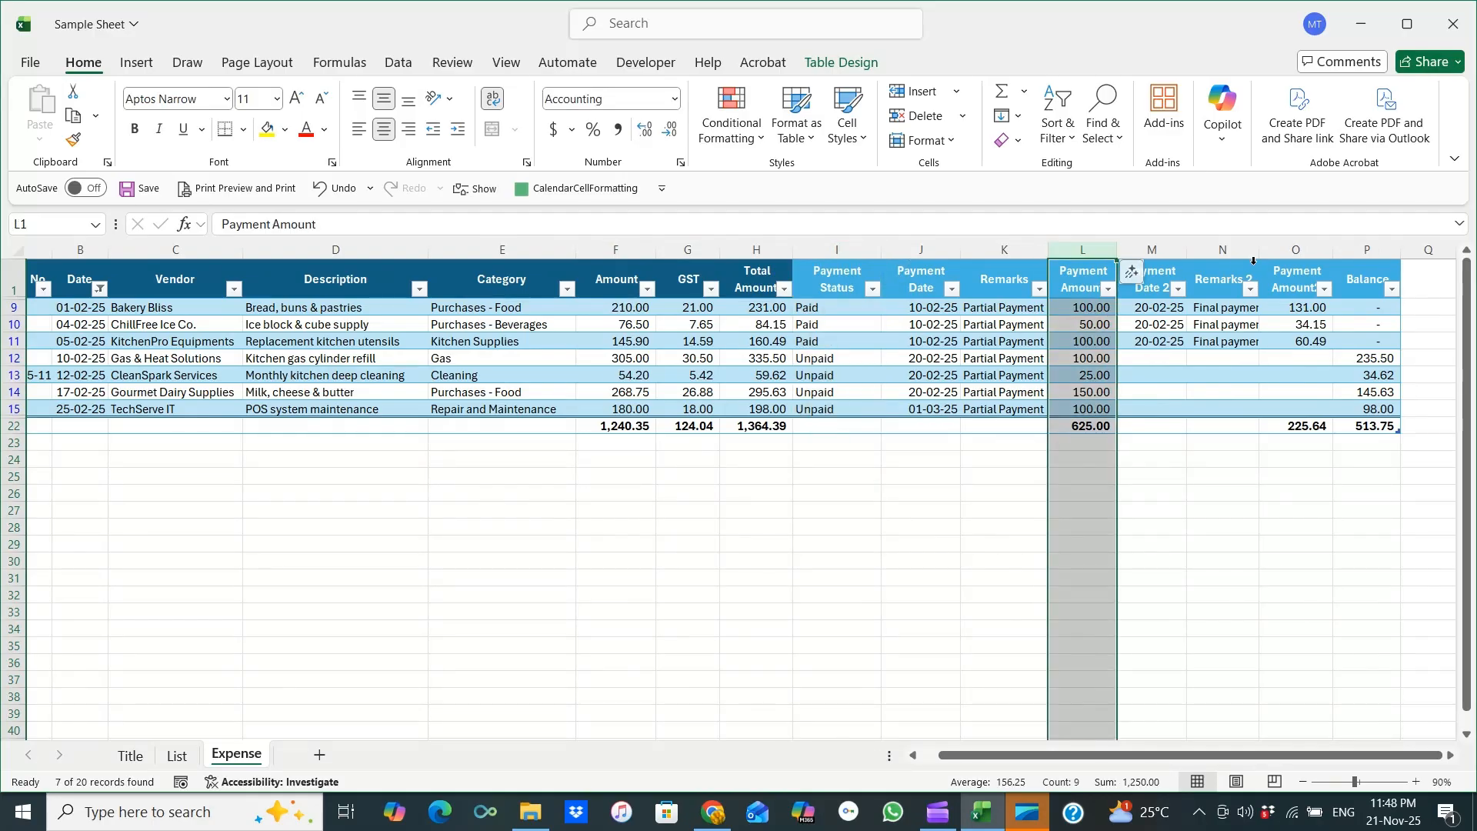
pyautogui.click(1287, 251)
pyautogui.click(1376, 248)
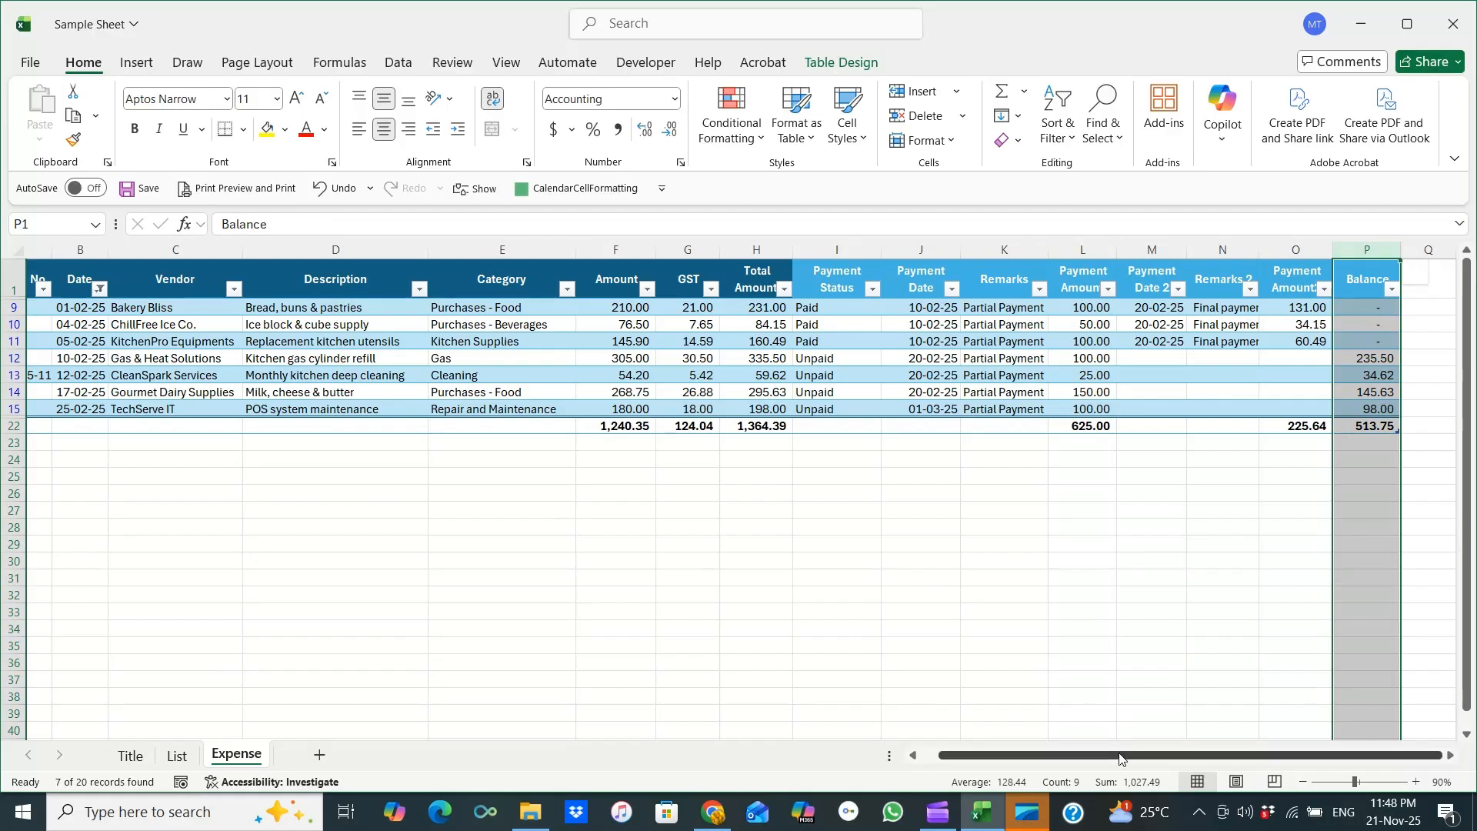
pyautogui.hscroll(-1, 1096, 750)
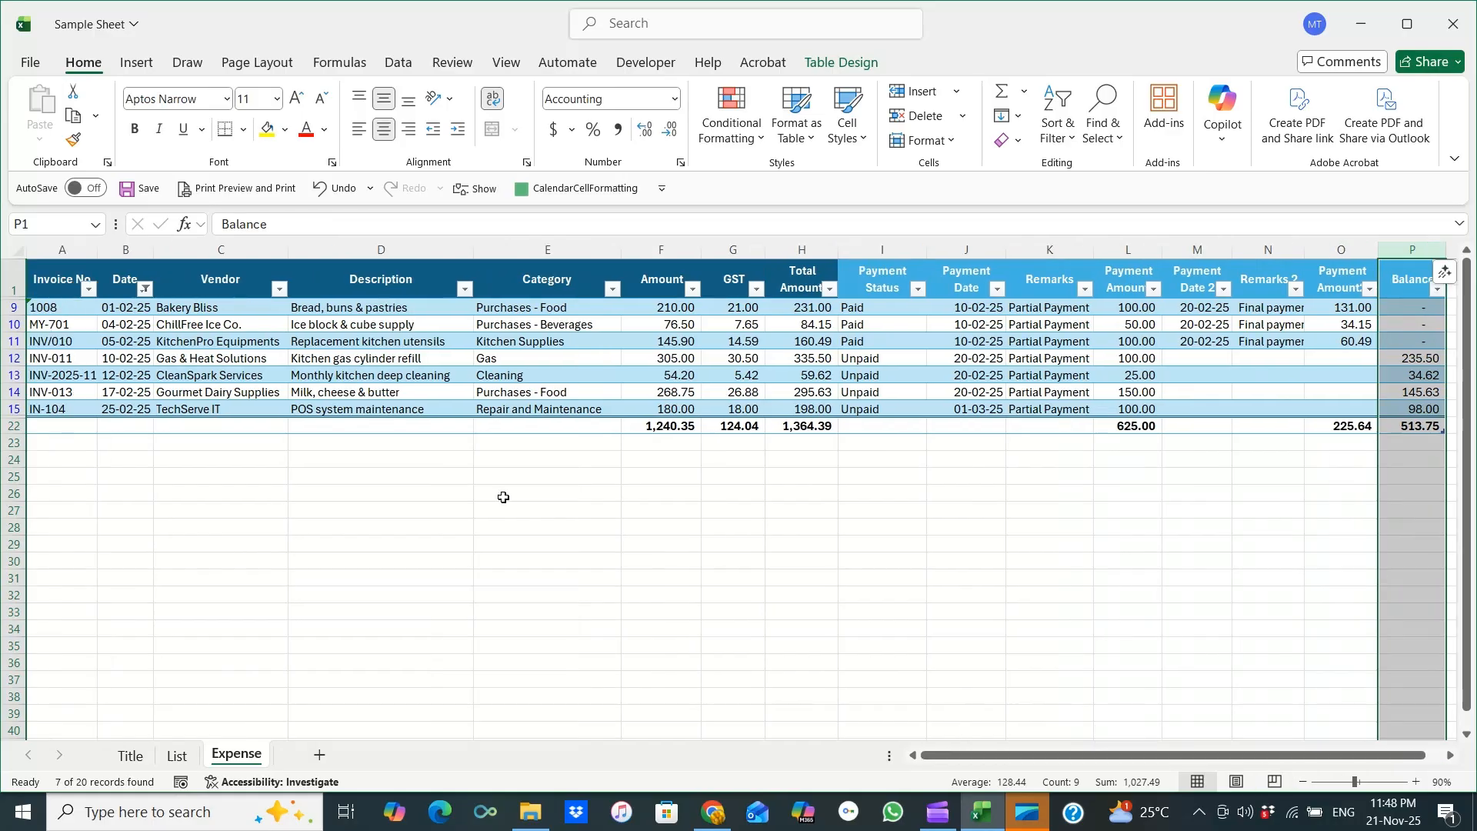
# Reselect all dates in the Date filter to show every month again.
pyautogui.click(146, 289)
pyautogui.click(88, 541)
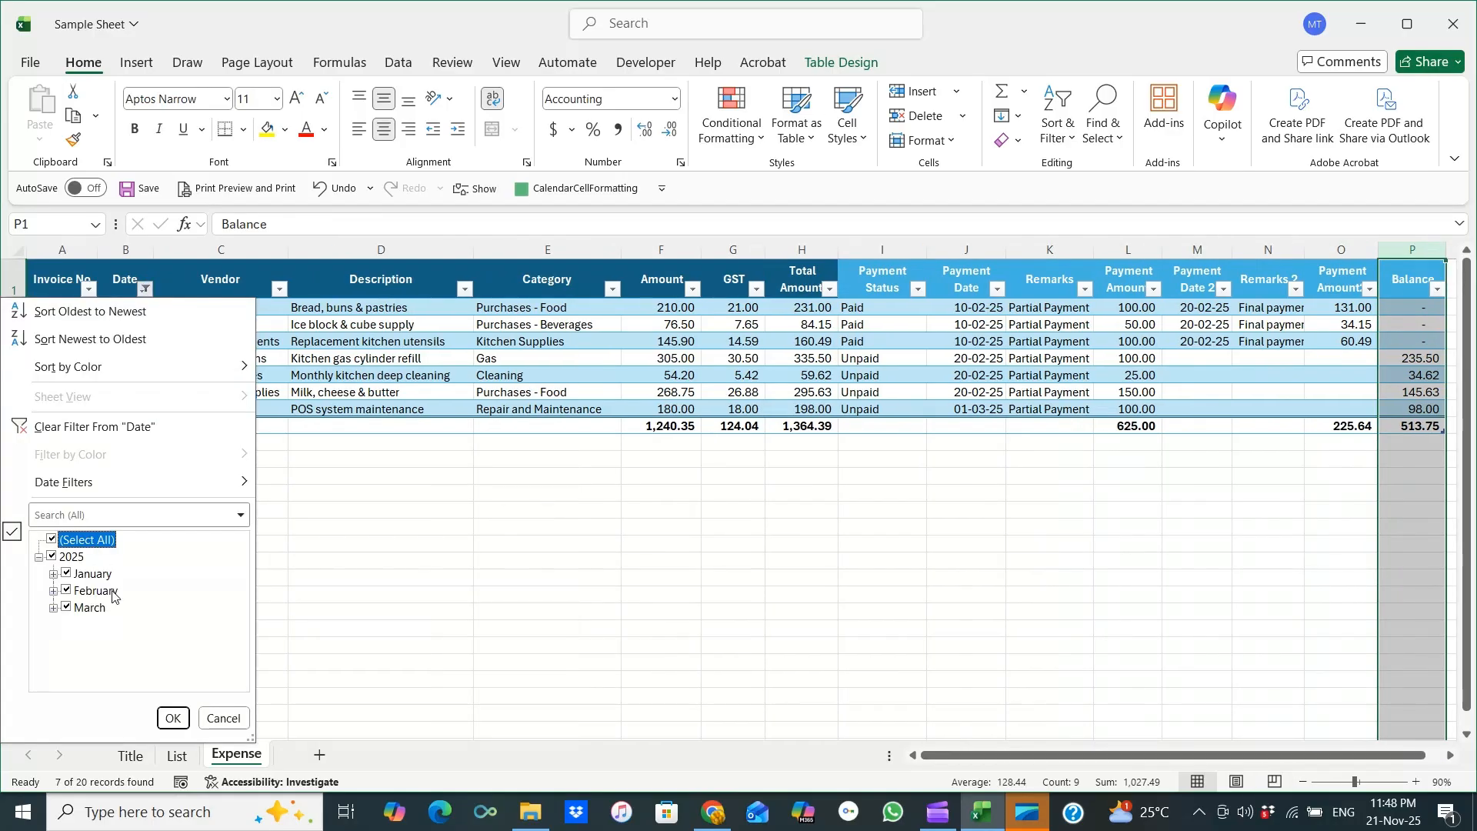
pyautogui.click(173, 719)
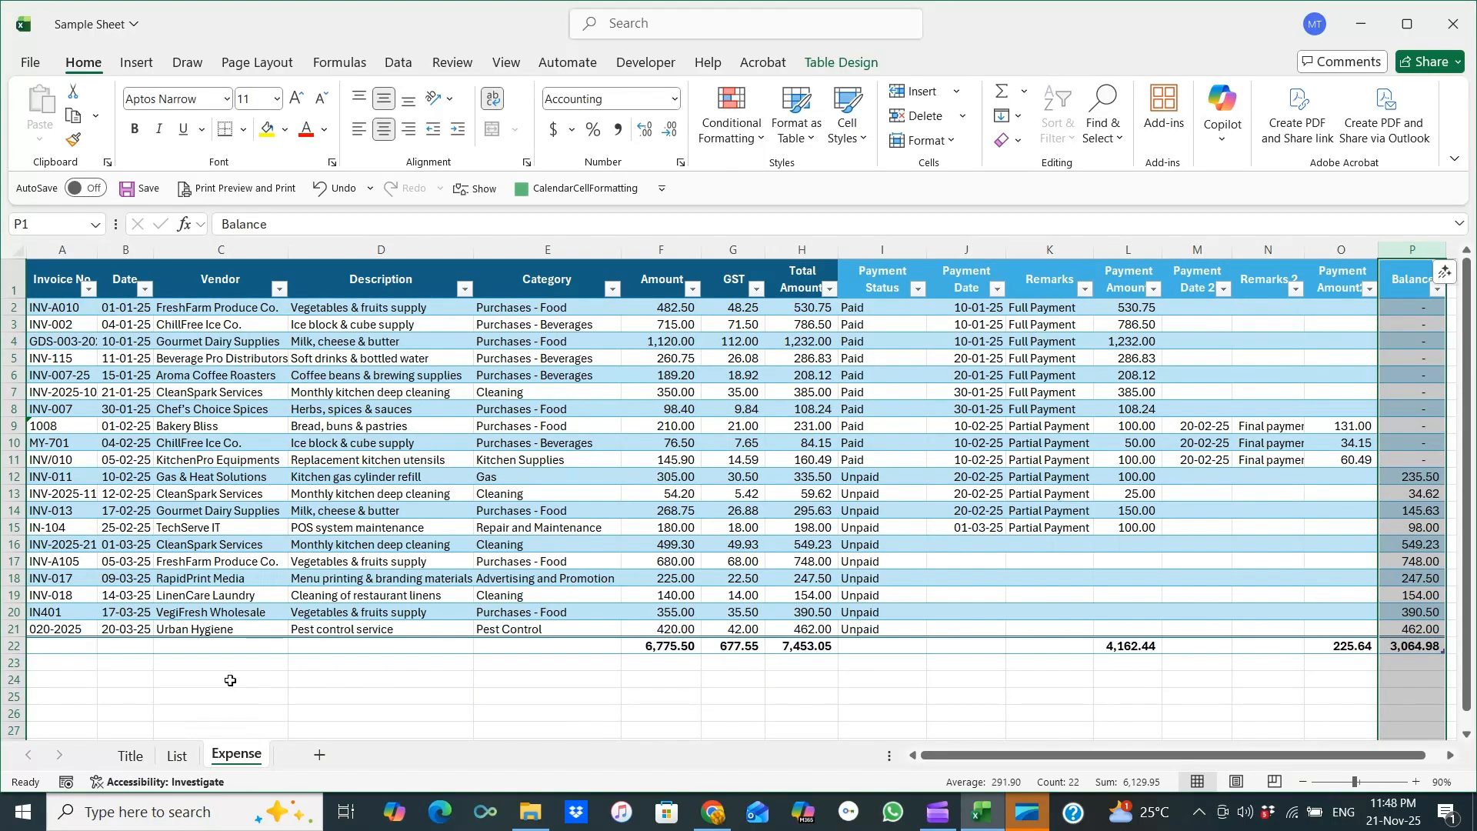
# Filter the Vendor column to show only FreshFarm Produce Co. entries.
pyautogui.click(277, 290)
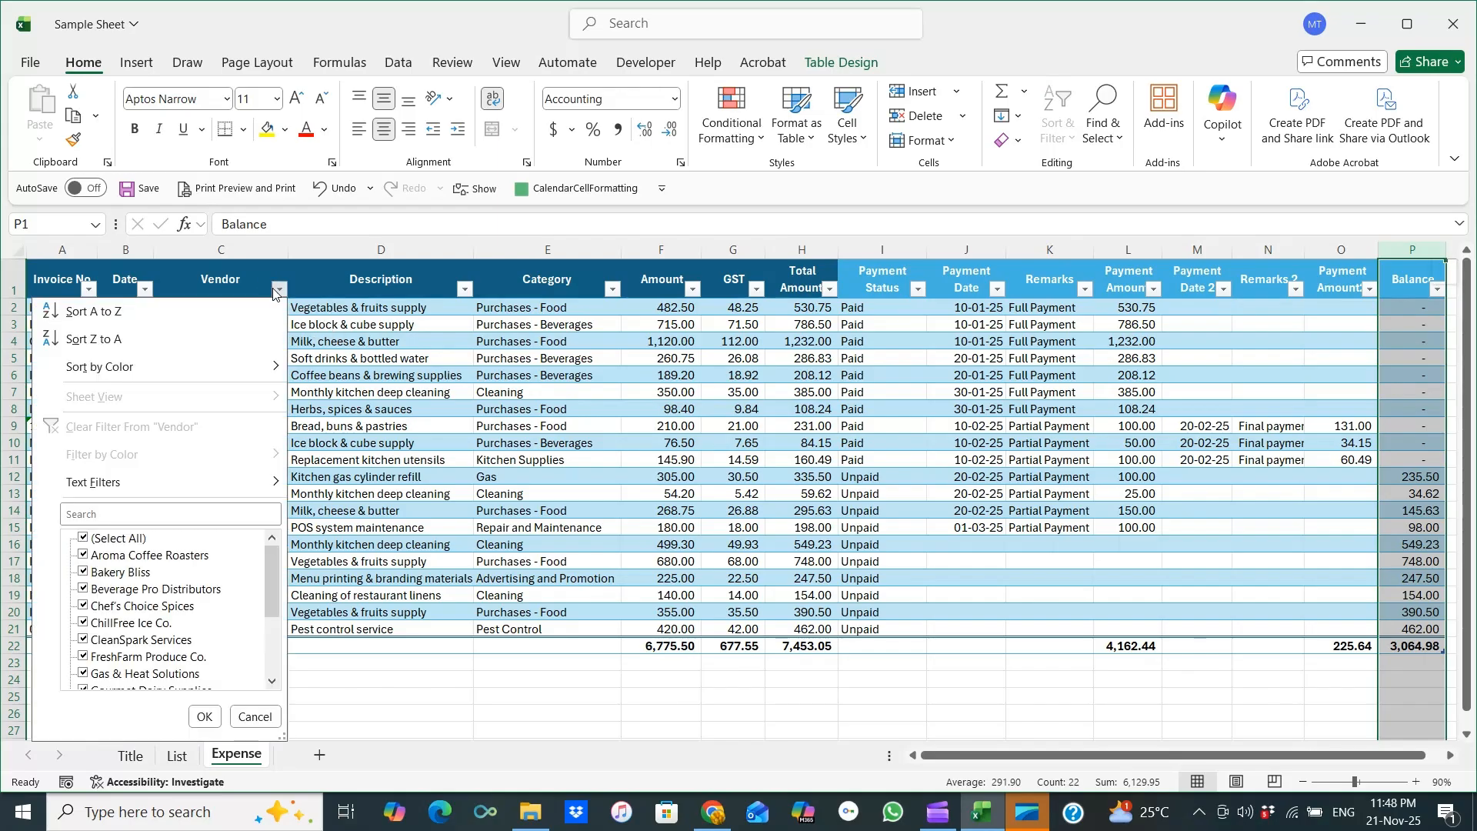
pyautogui.click(84, 538)
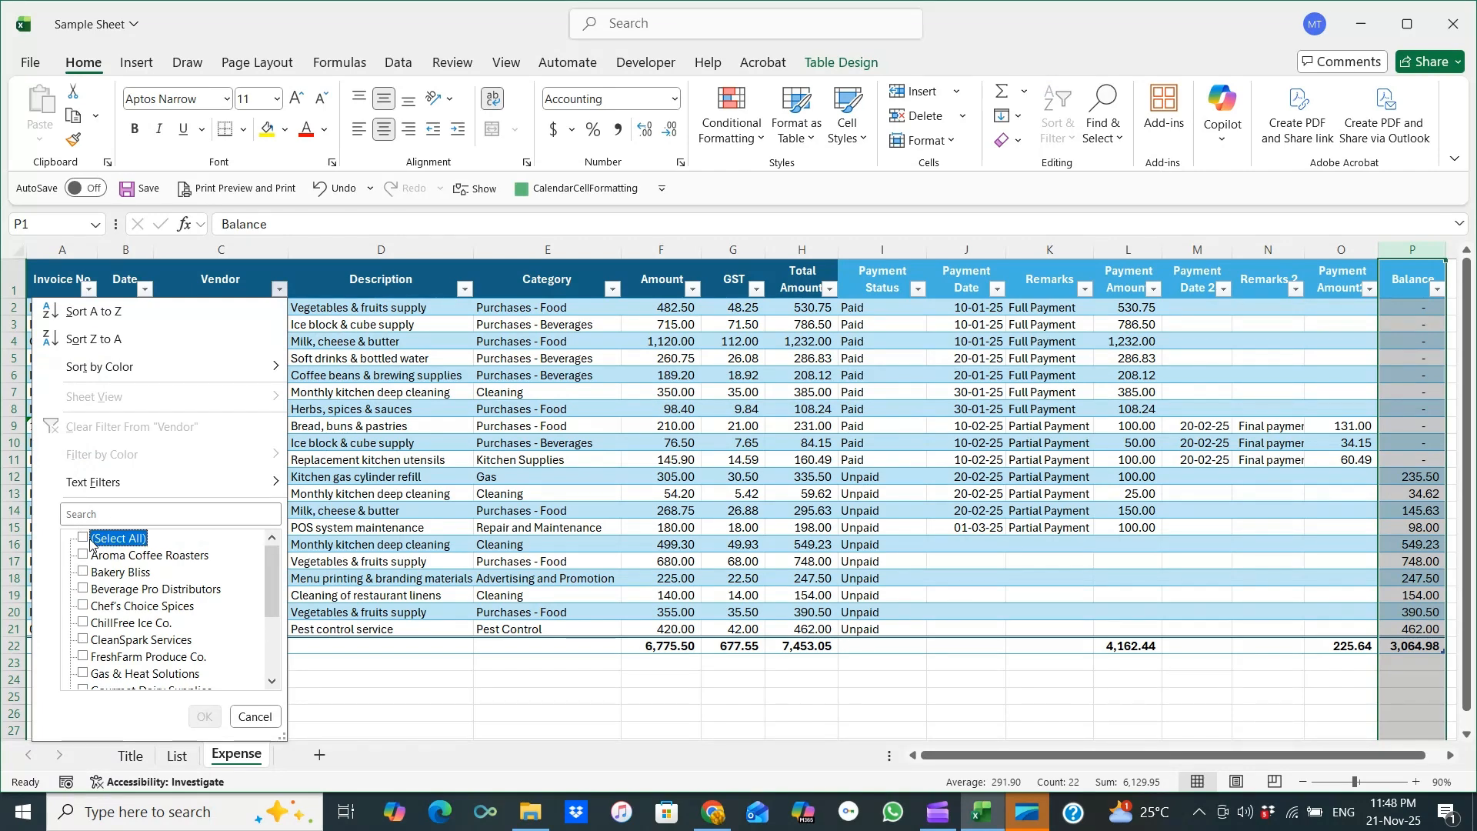
pyautogui.click(135, 658)
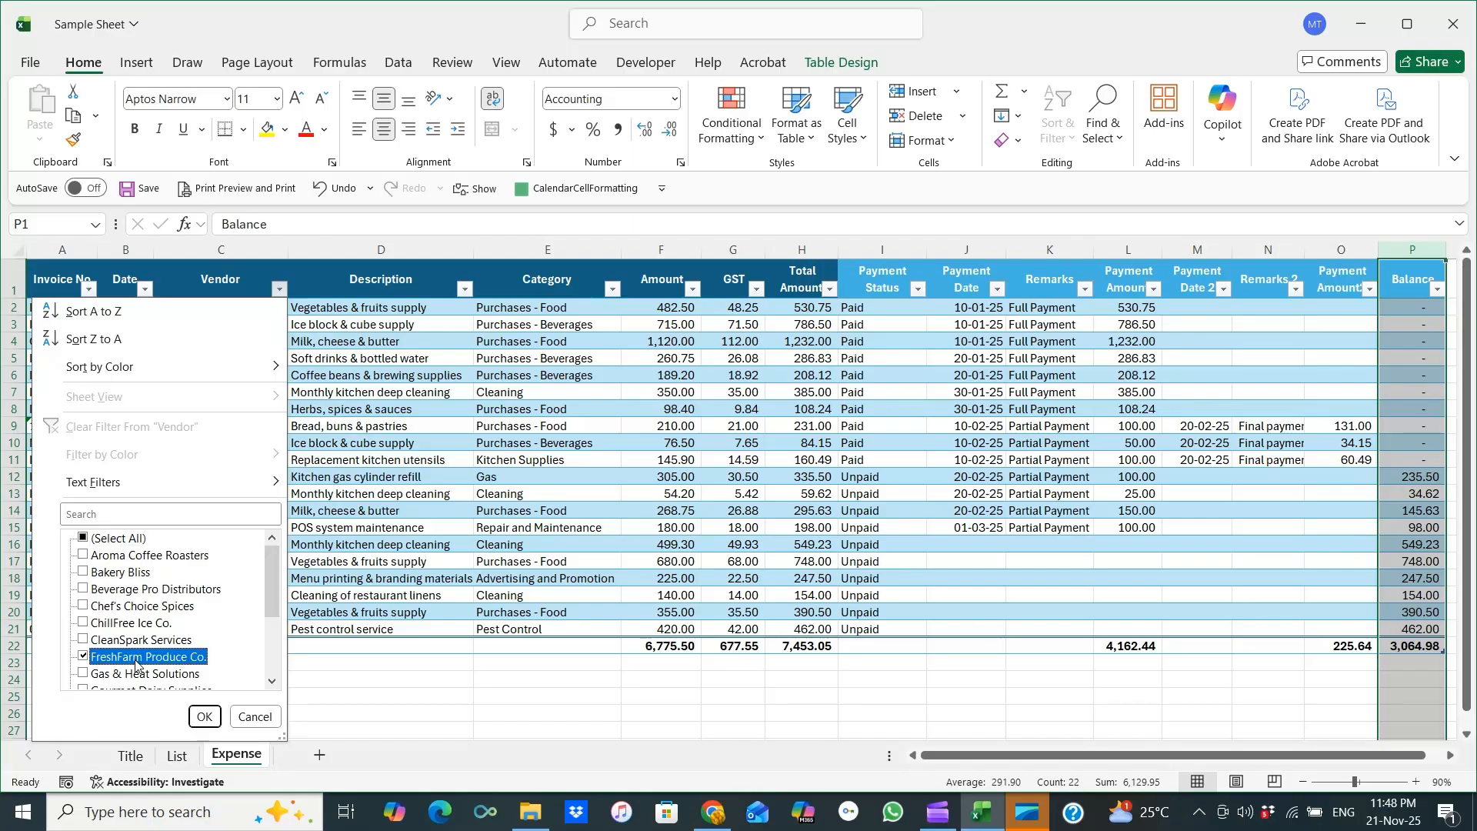
pyautogui.click(204, 717)
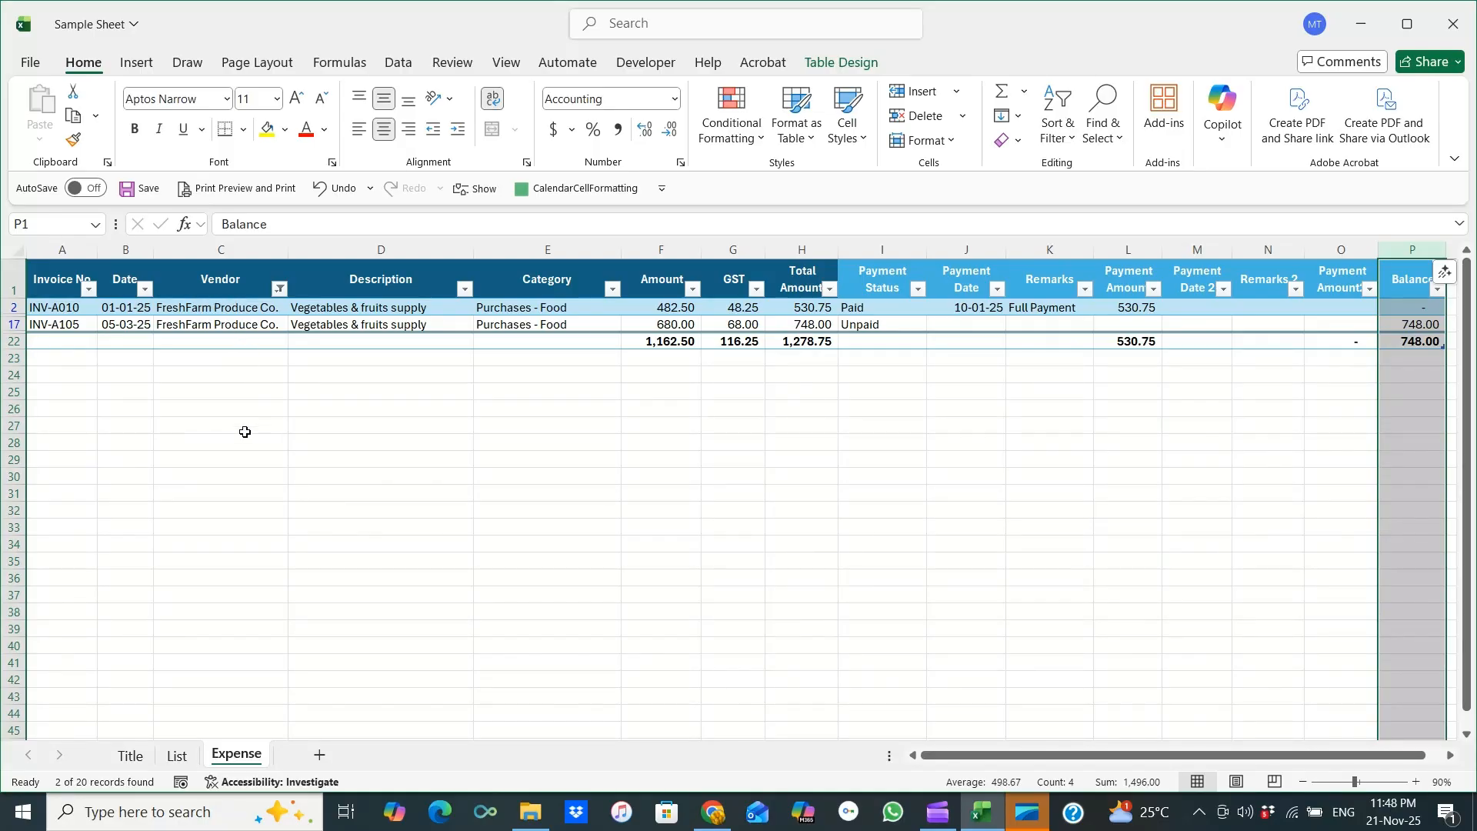
# Add a Date filter limiting the FreshFarm Produce Co. entries to January only.
pyautogui.click(224, 310)
pyautogui.click(146, 291)
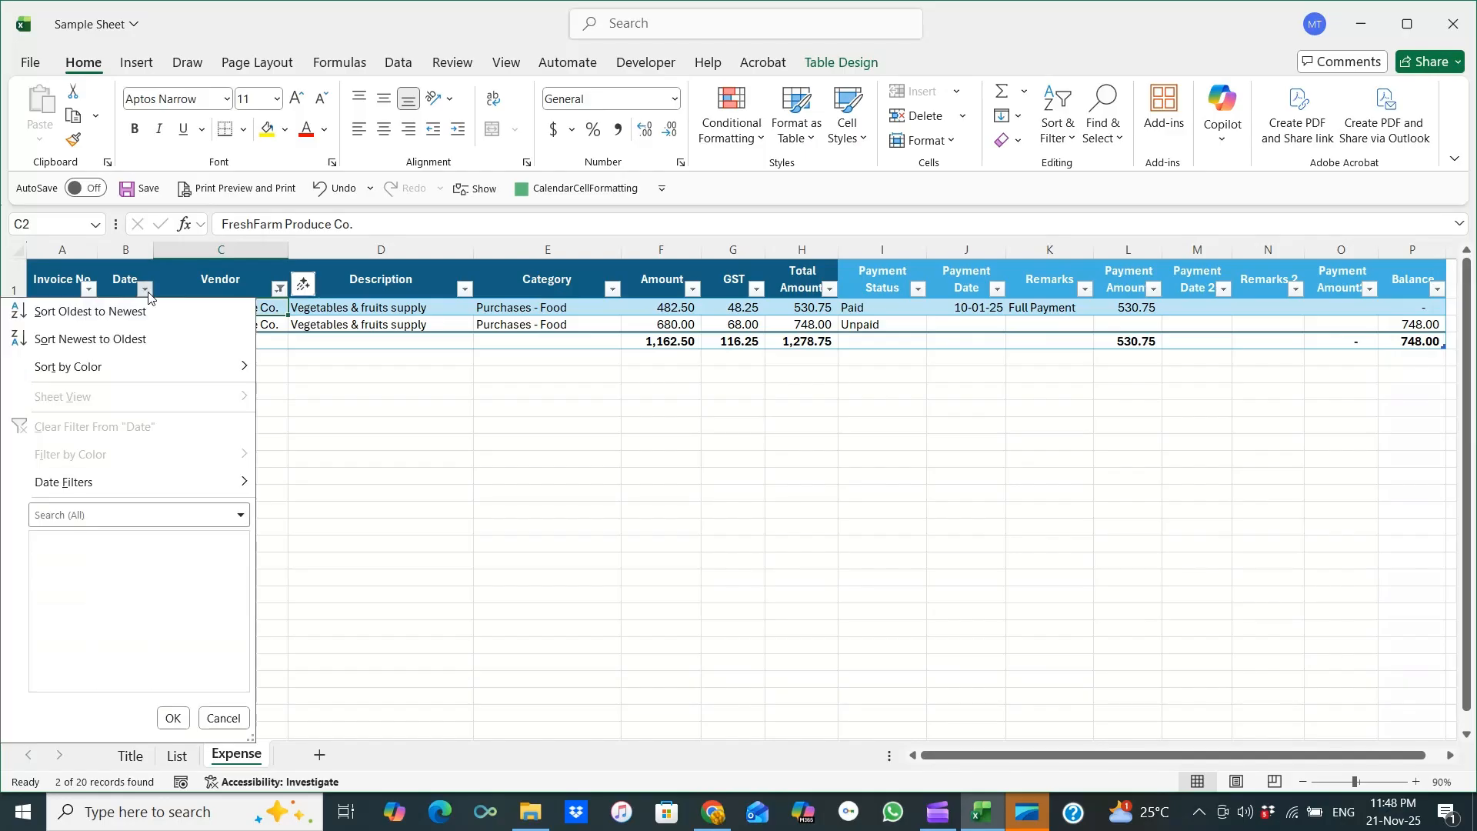
pyautogui.click(64, 558)
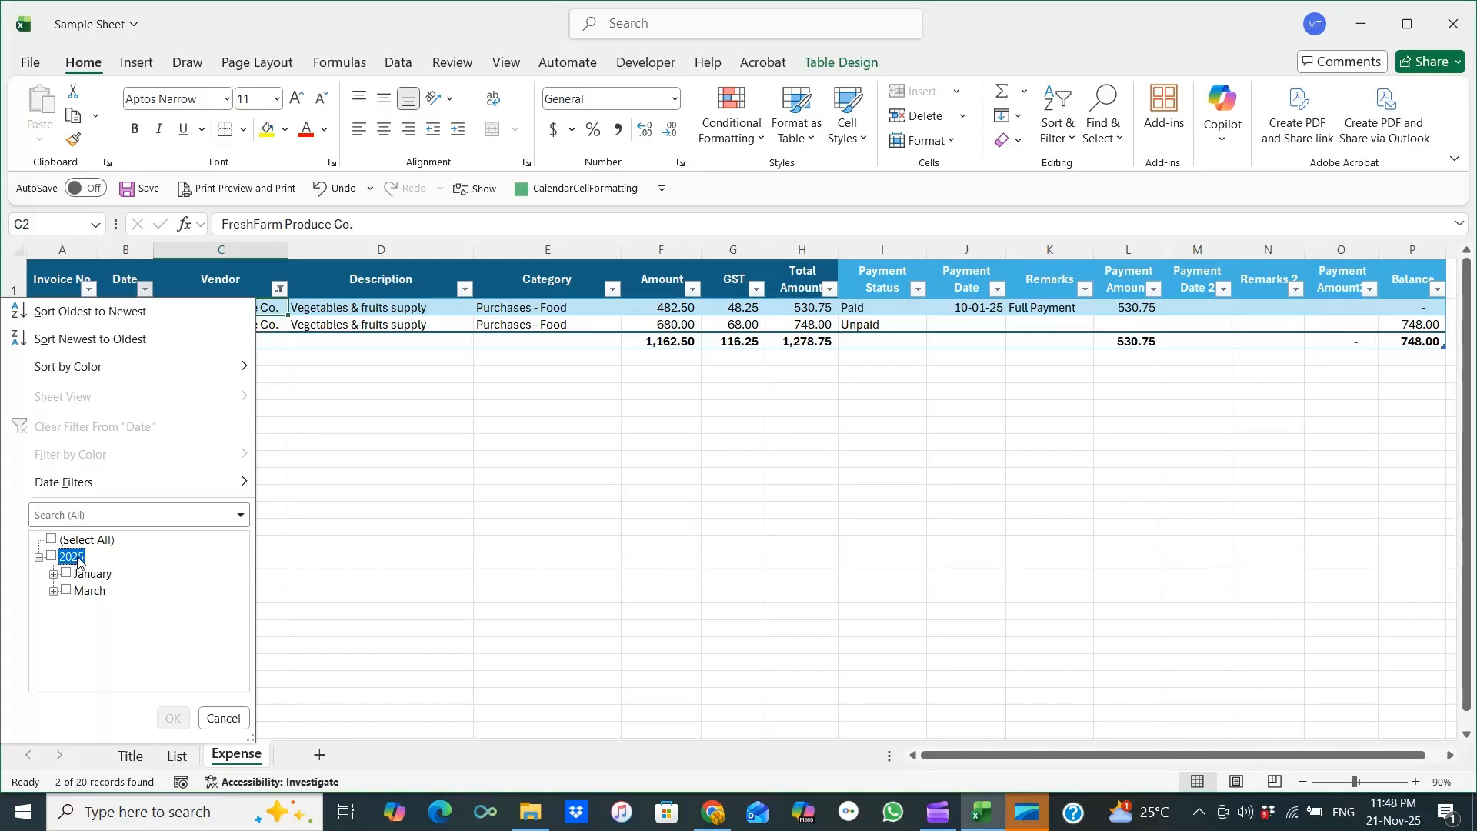
pyautogui.click(67, 574)
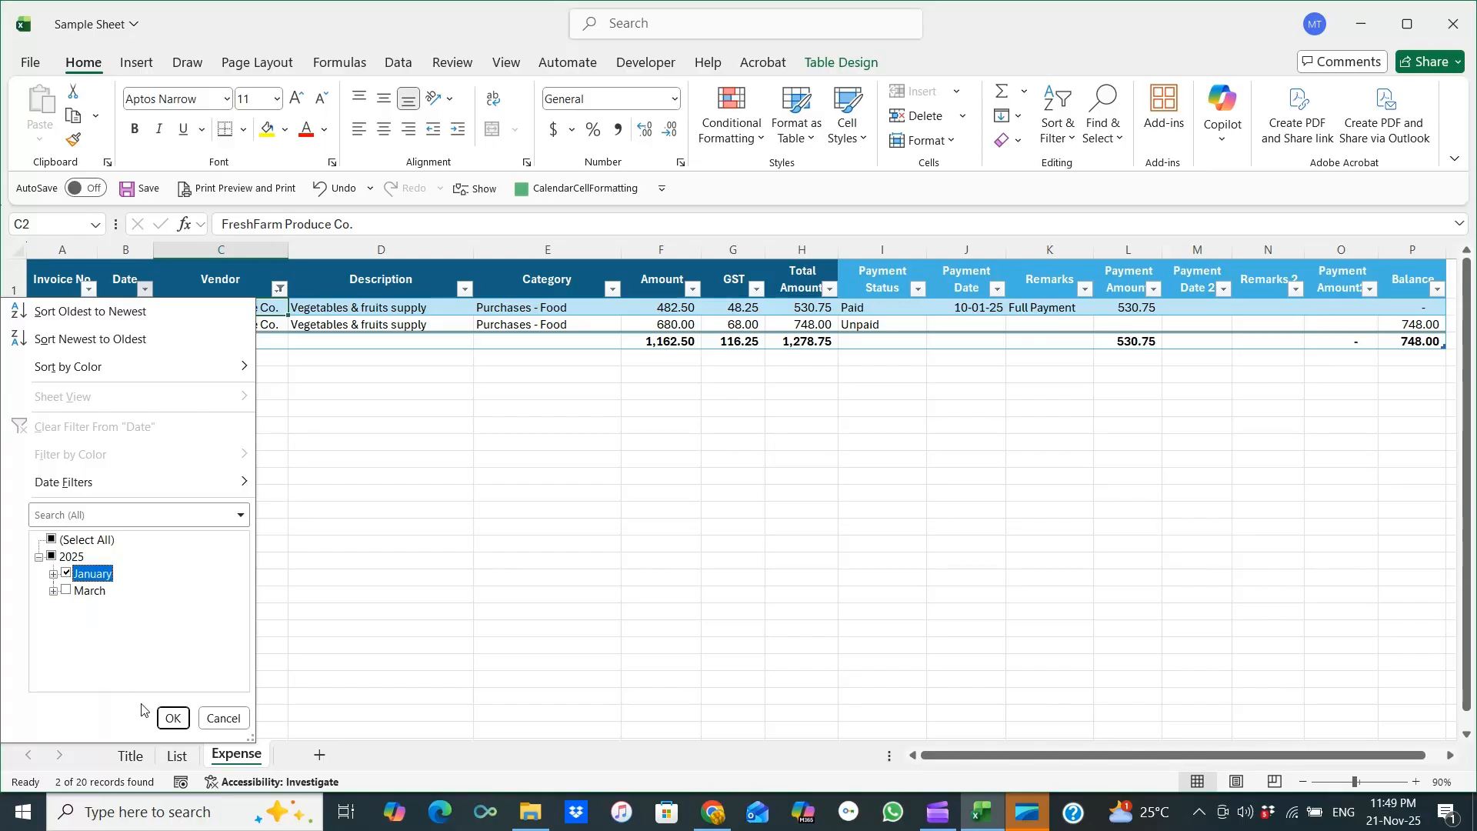
pyautogui.click(173, 719)
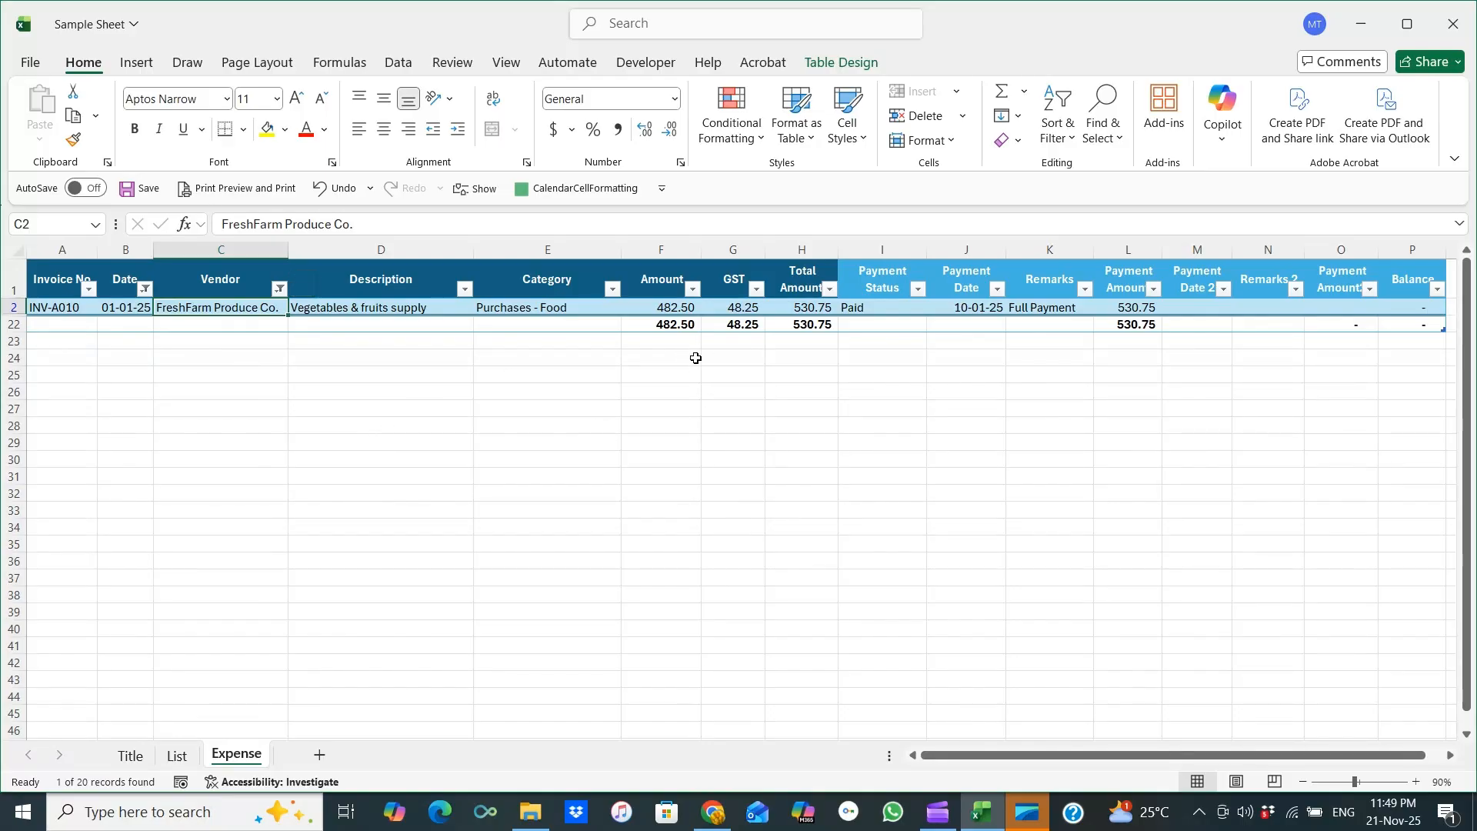
# Reselect all dates in the Date filter to remove the January restriction.
pyautogui.click(145, 289)
pyautogui.click(68, 540)
pyautogui.click(172, 717)
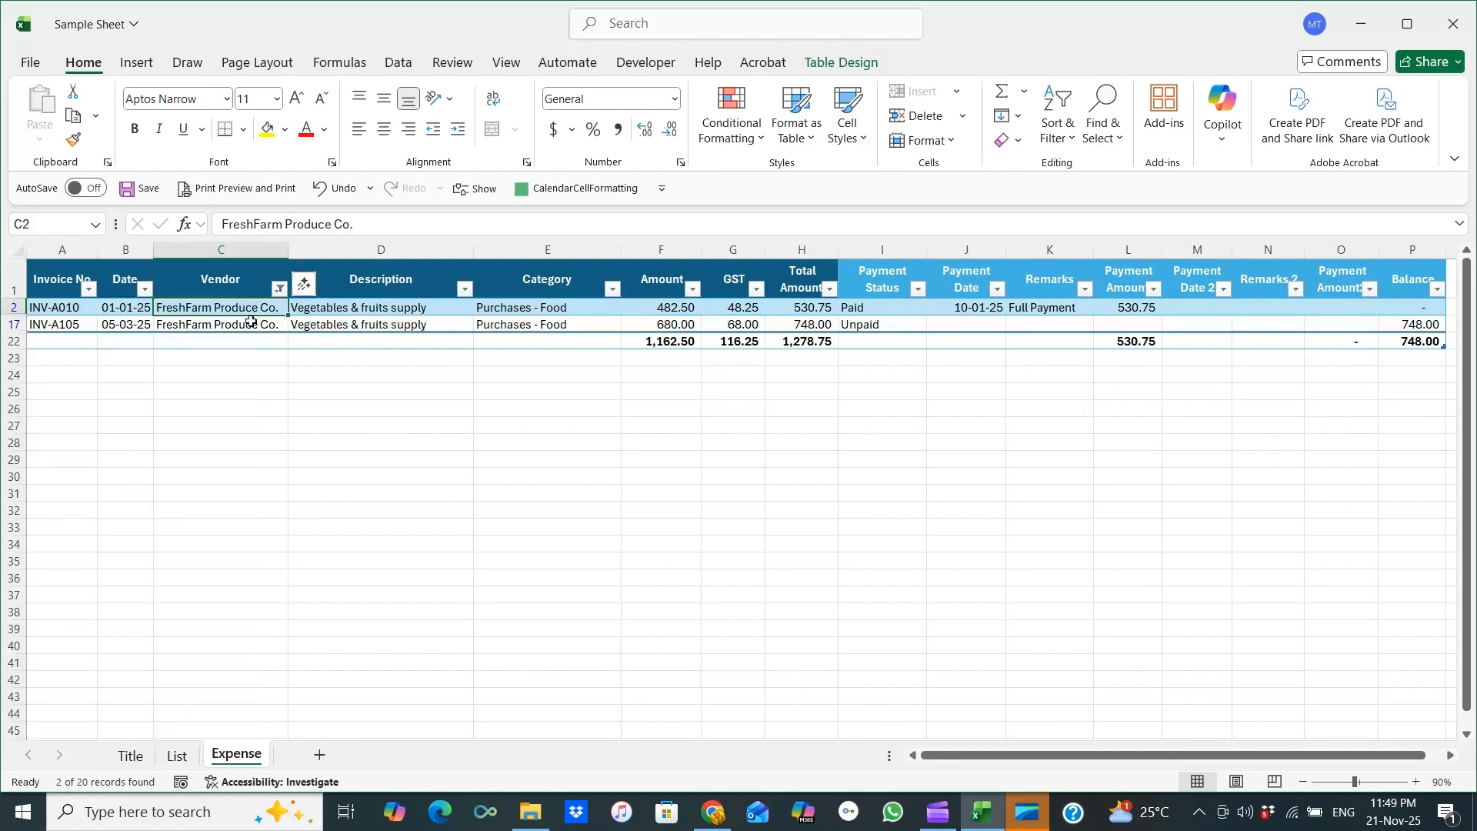
# Reselect all vendors in the Vendor filter to show every vendor again.
pyautogui.click(279, 288)
pyautogui.click(114, 541)
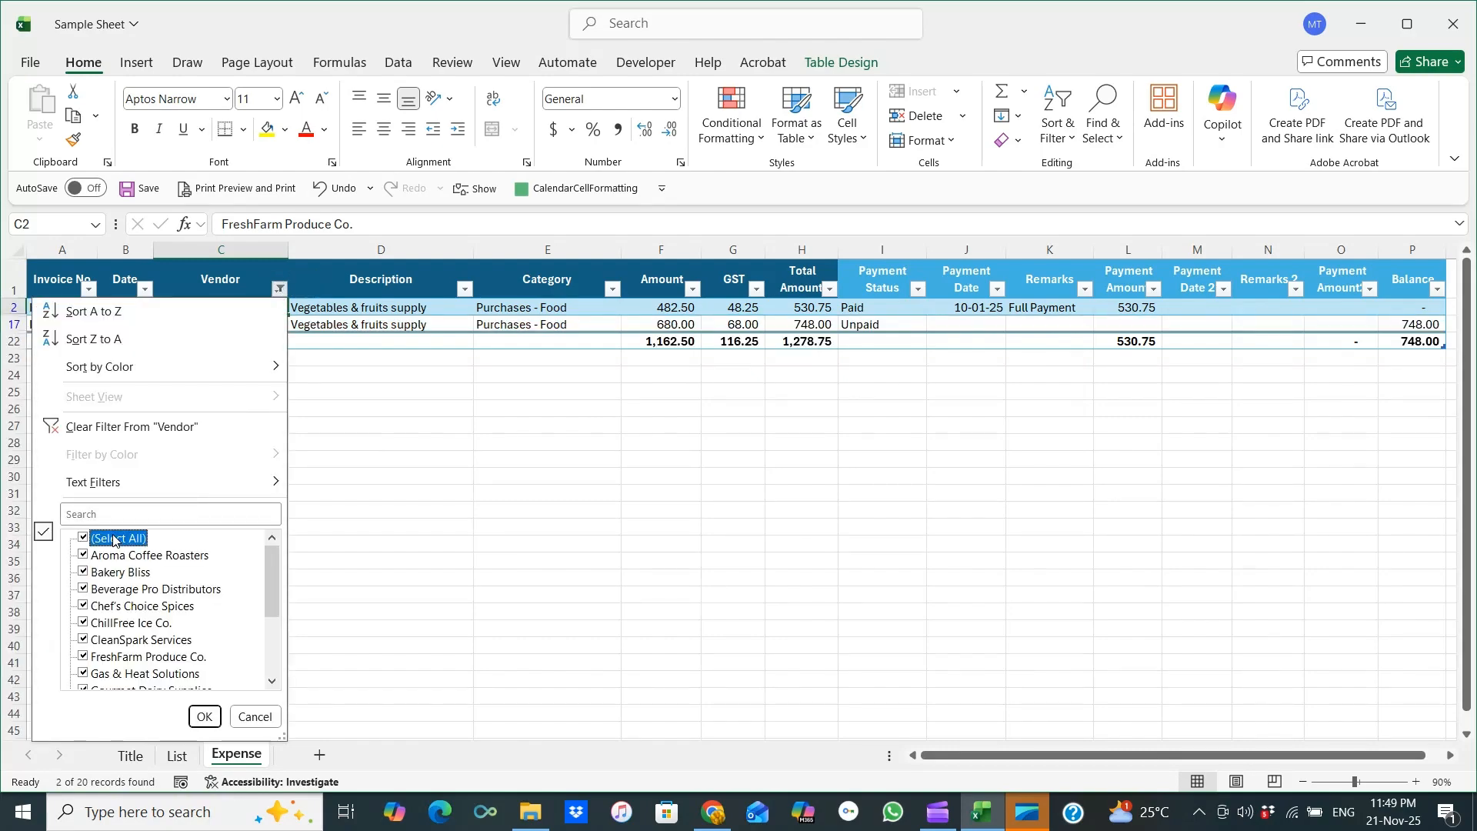
pyautogui.click(203, 716)
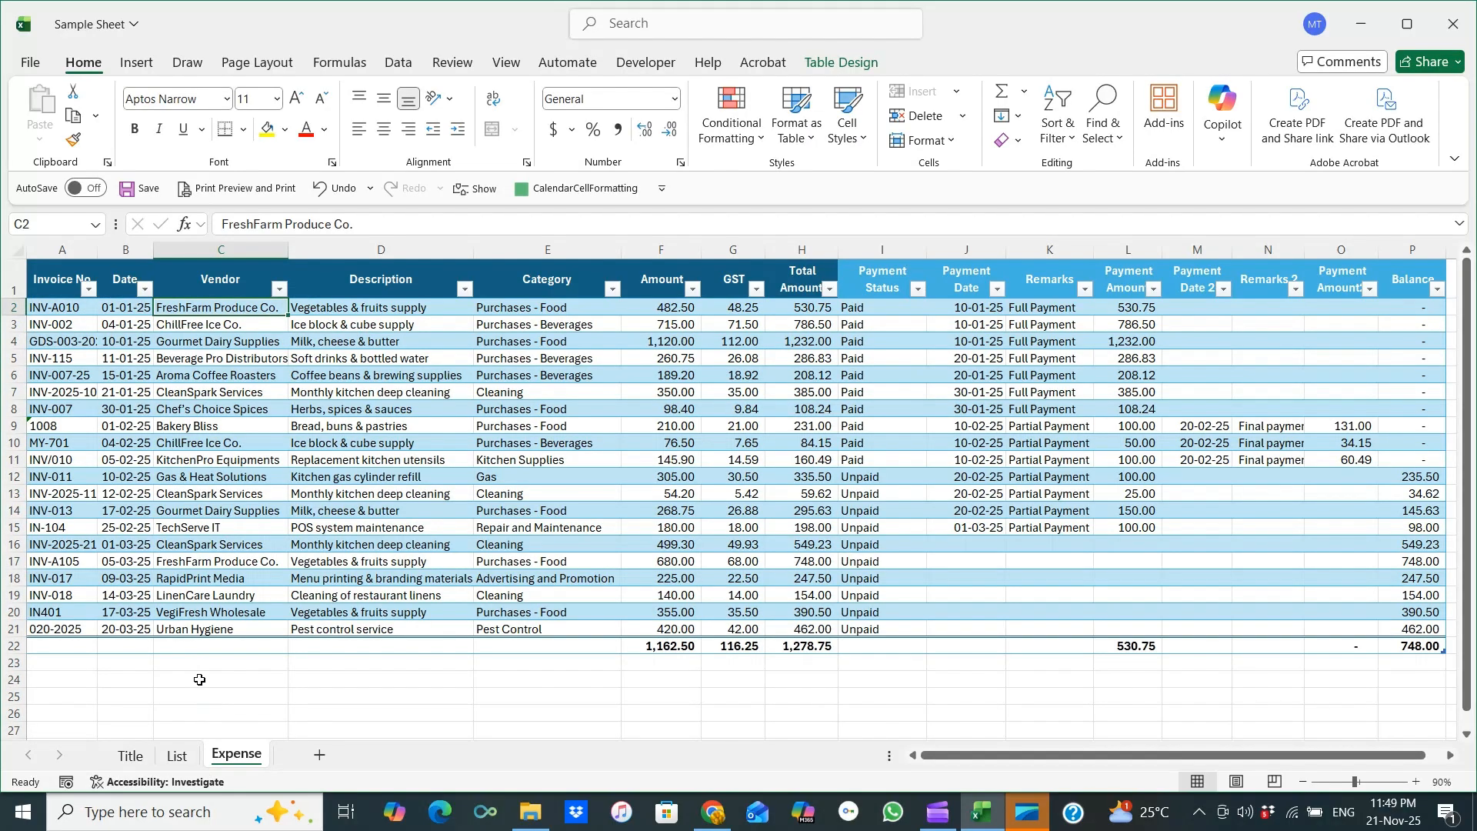
# Search the Vendor filter for bakery and show only Bakery Bliss entries.
pyautogui.click(279, 289)
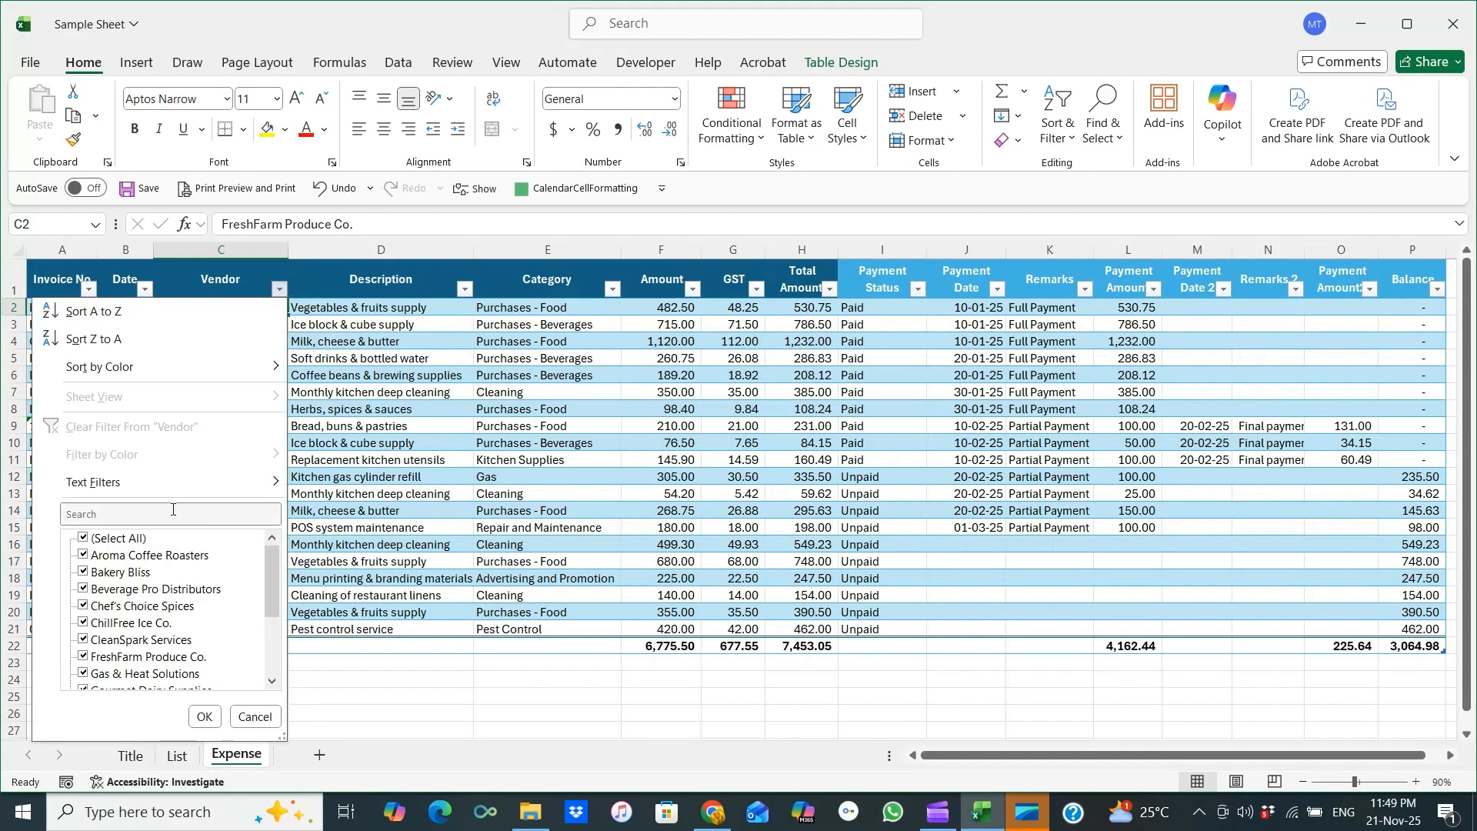
pyautogui.moveTo(268, 560)
pyautogui.mouseDown()
pyautogui.moveTo(265, 616)
pyautogui.moveTo(263, 555)
pyautogui.mouseUp()
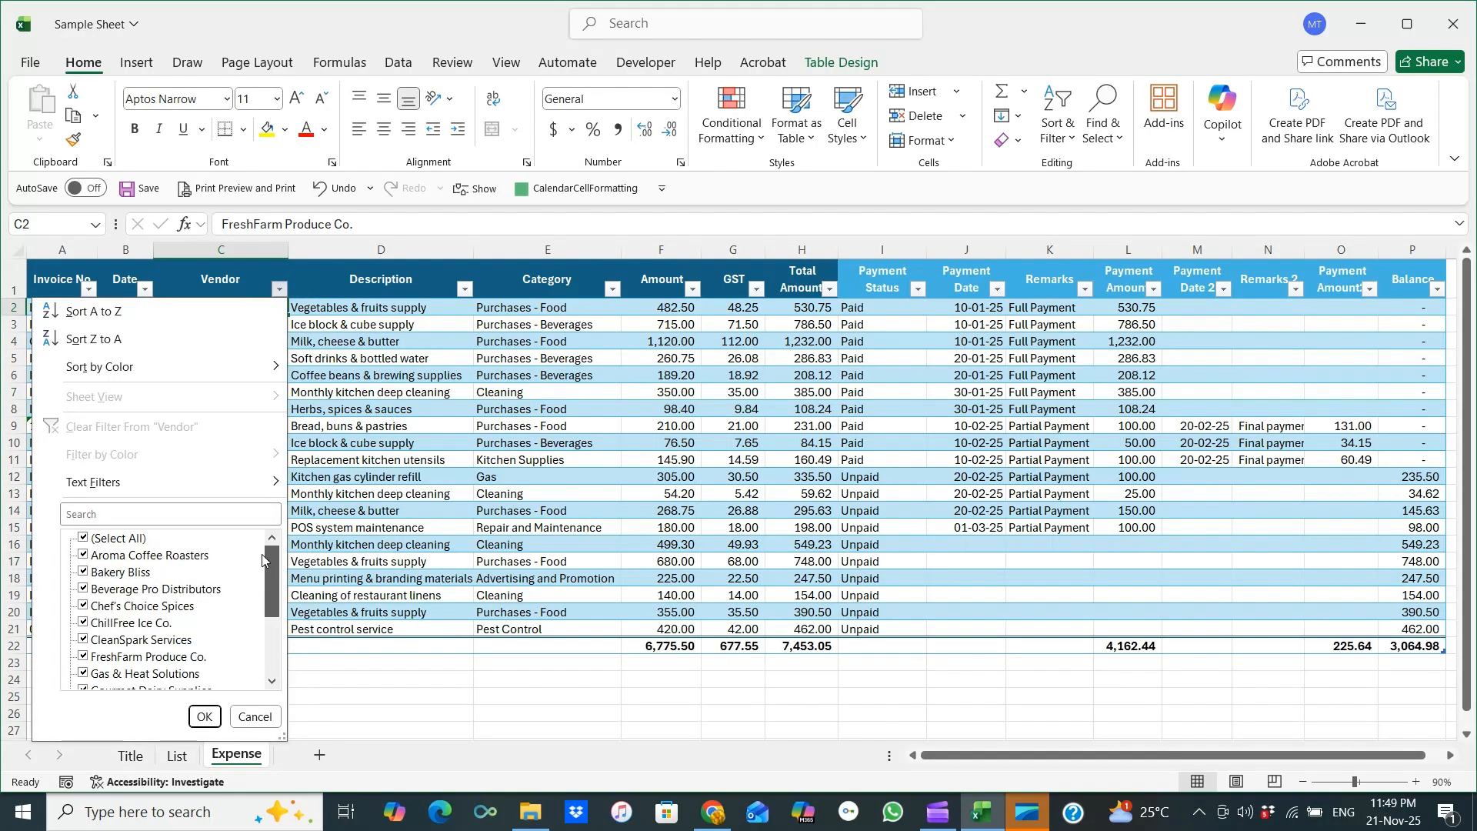
pyautogui.click(178, 513)
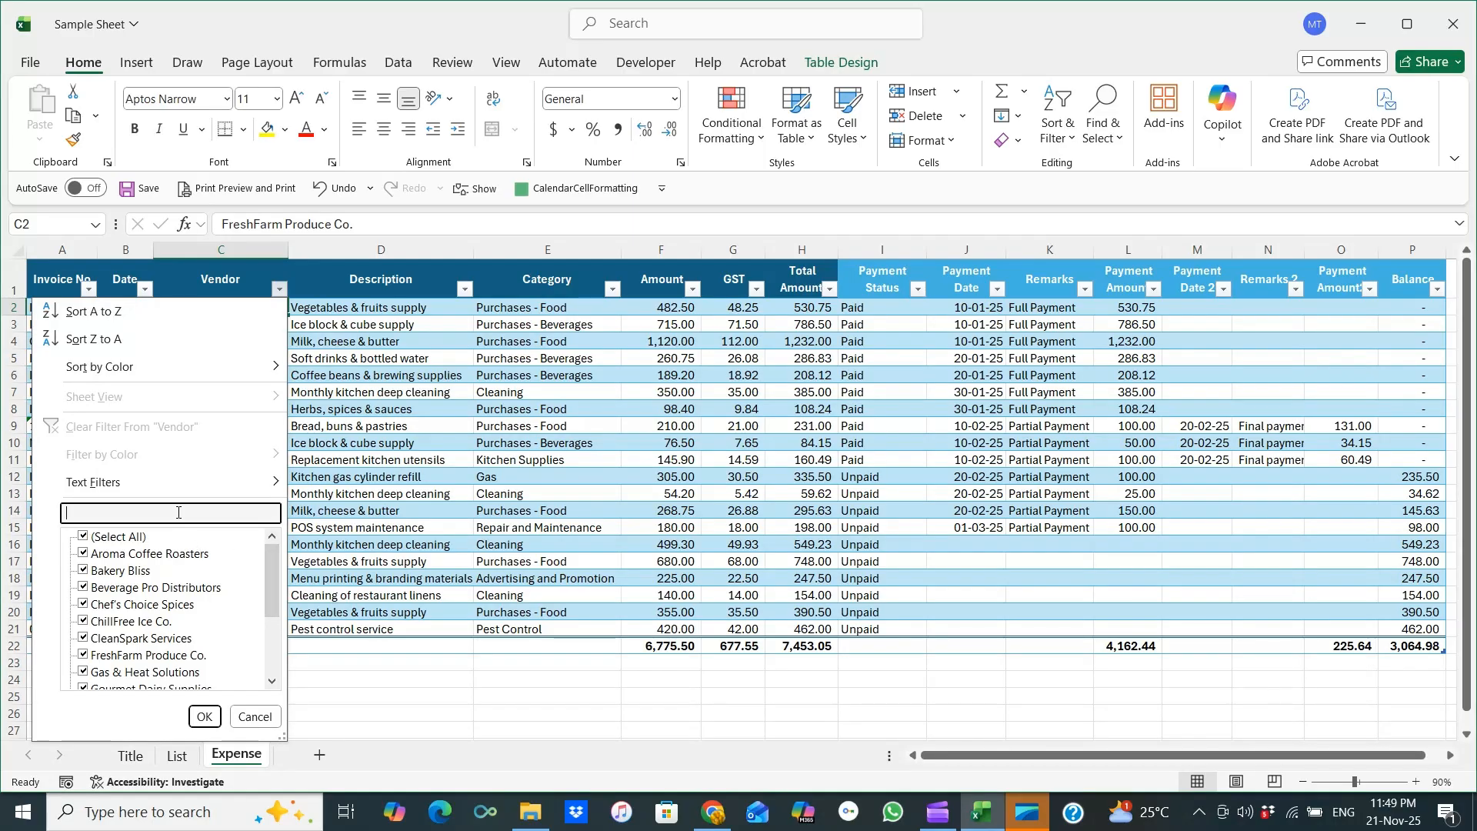
pyautogui.write('bakery')
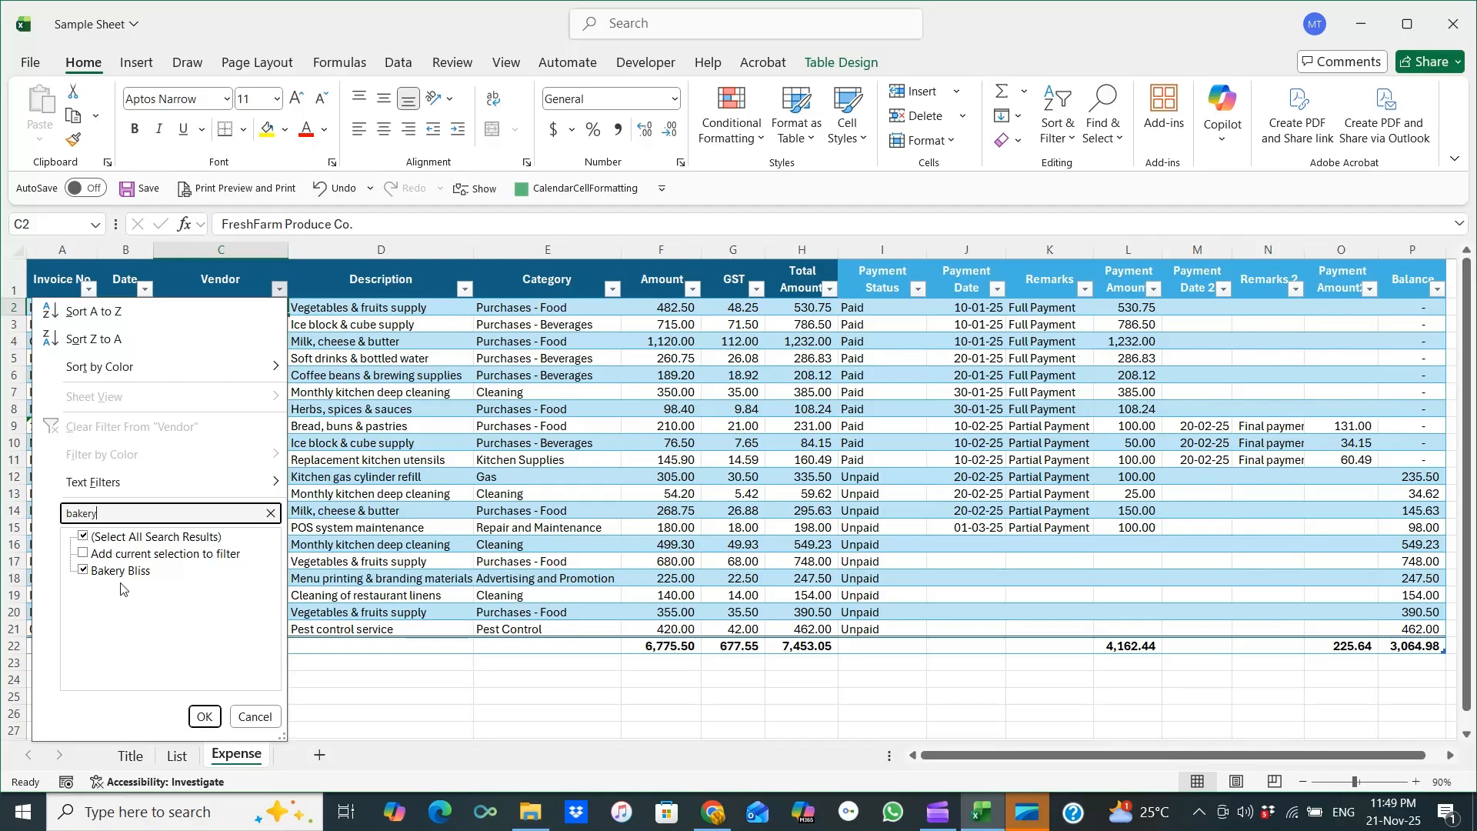
pyautogui.click(204, 717)
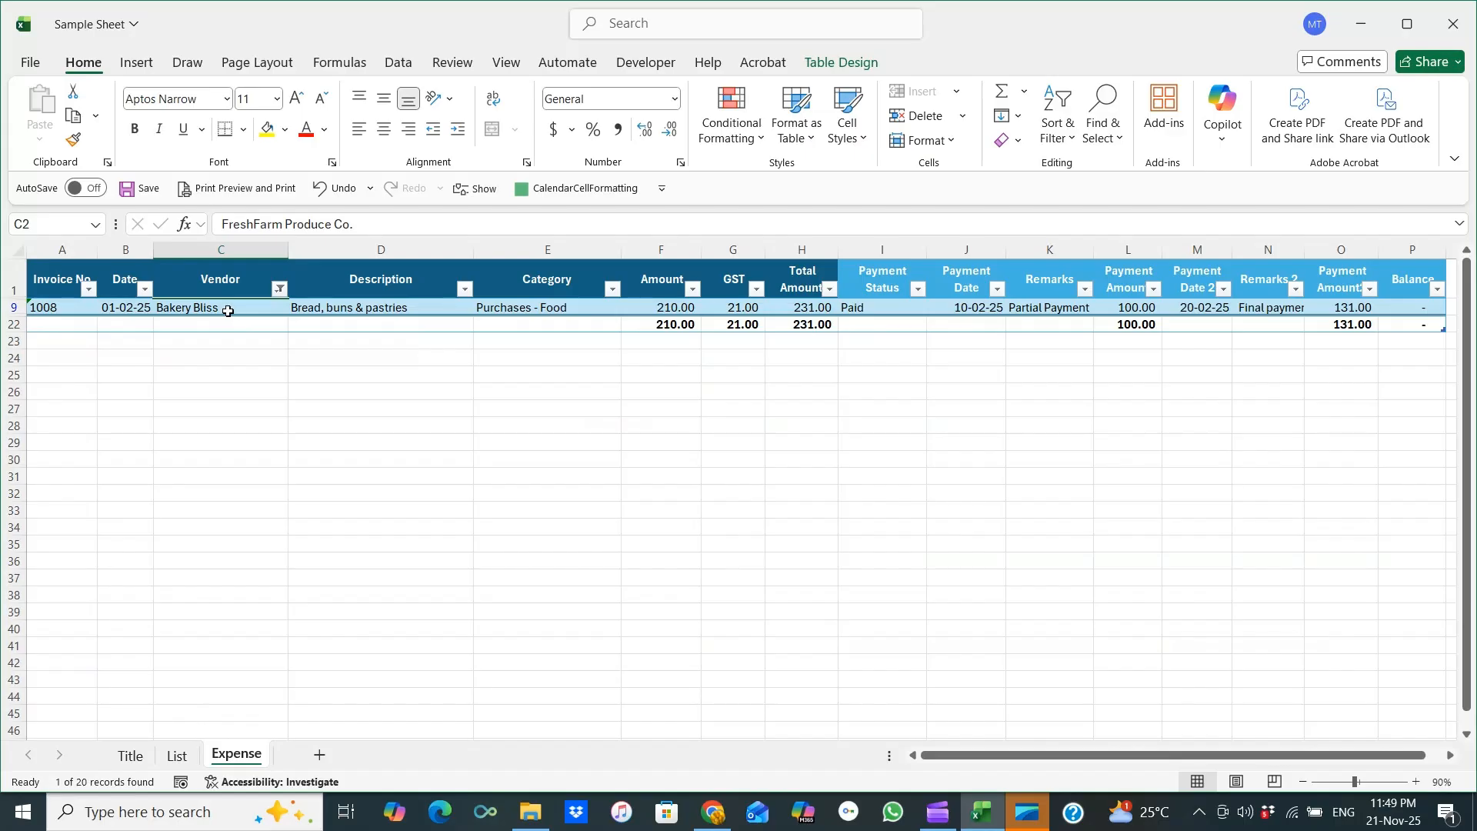
# Clear the Vendor filter so all vendors are listed again.
pyautogui.click(228, 311)
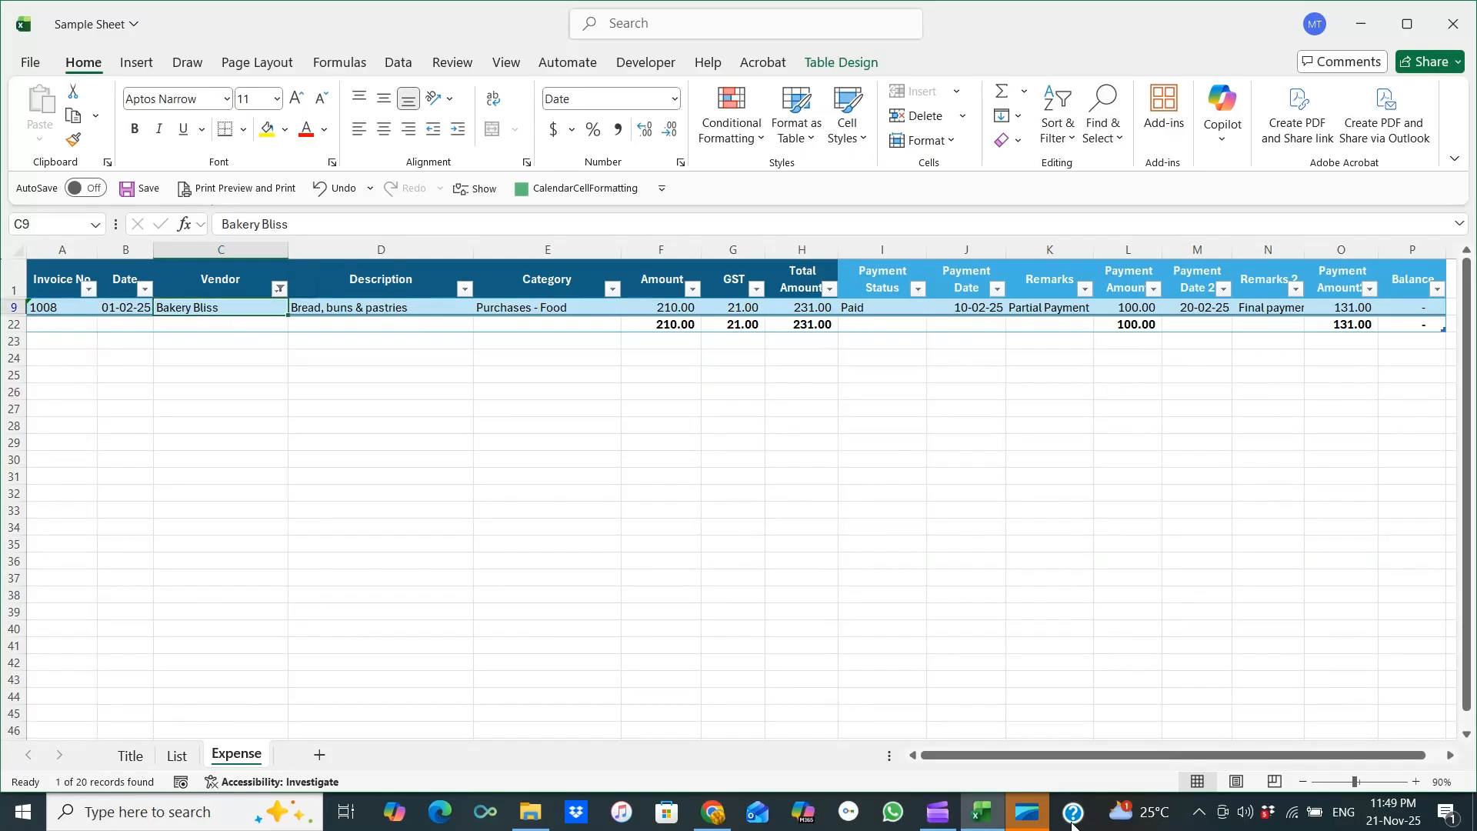
pyautogui.moveTo(1059, 761)
pyautogui.mouseDown()
pyautogui.moveTo(1121, 760)
pyautogui.moveTo(1070, 761)
pyautogui.mouseUp()
pyautogui.click(279, 288)
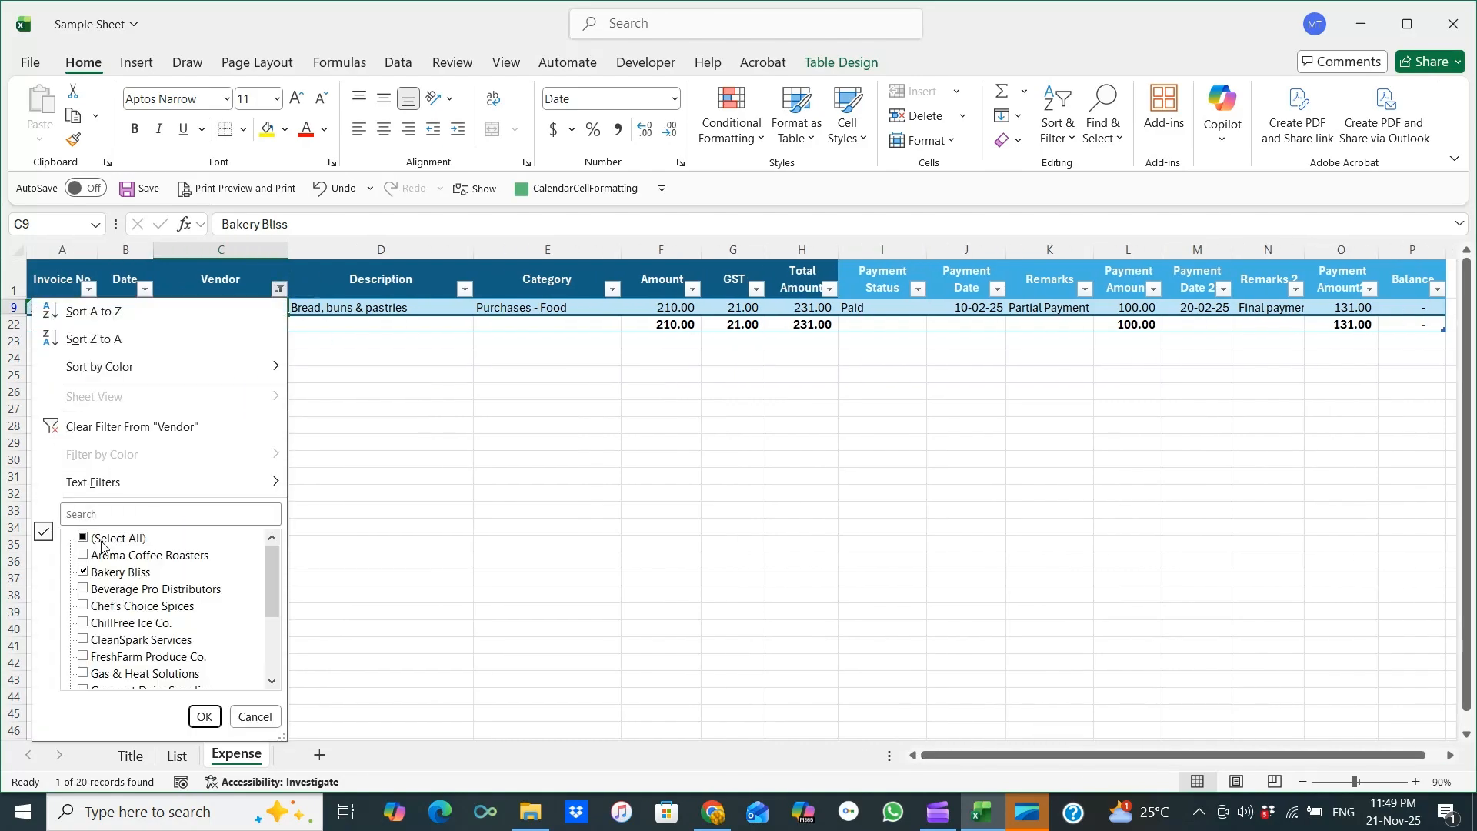
pyautogui.click(204, 717)
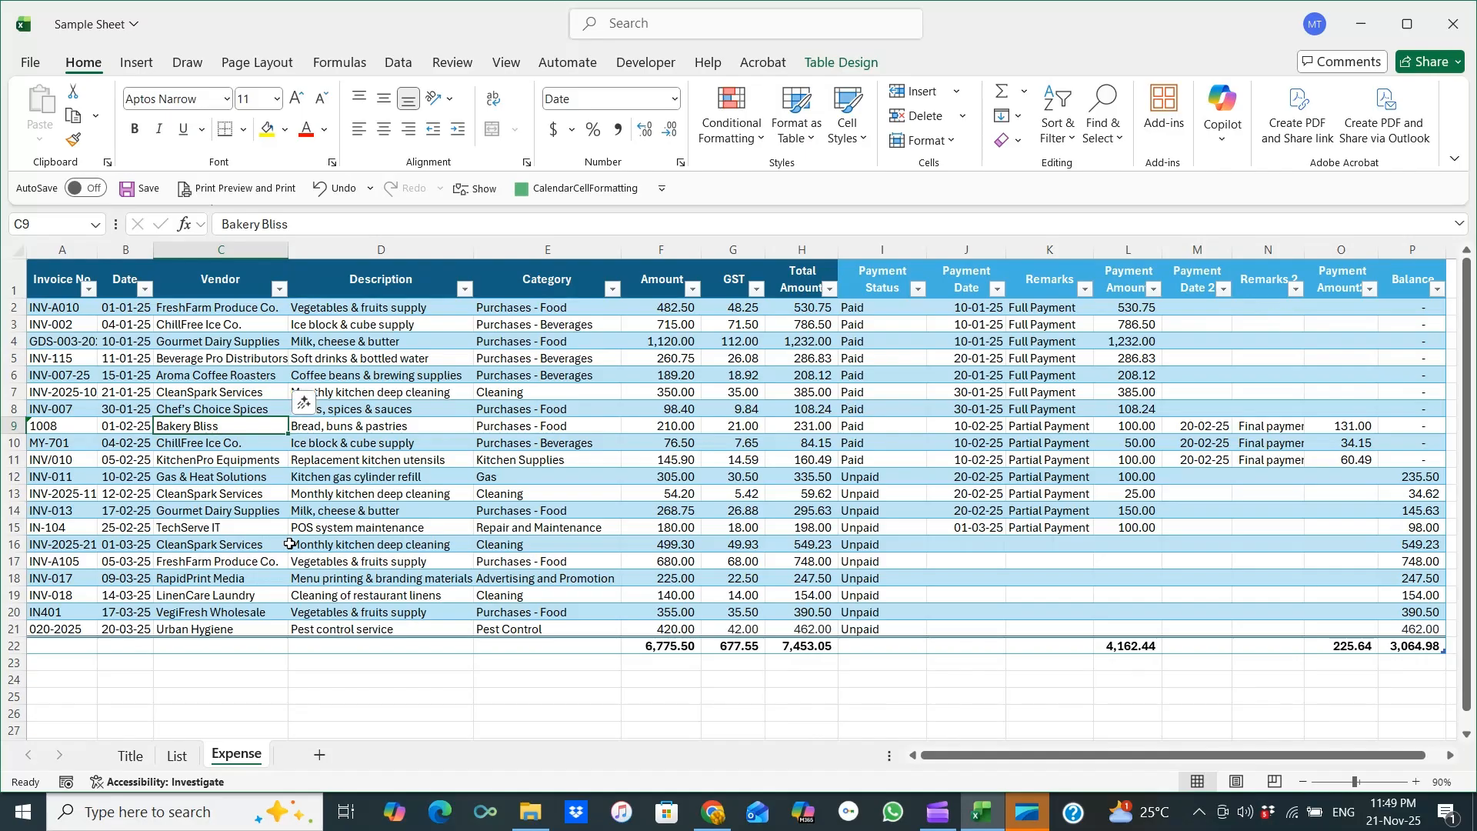
# Filter the Category column to show only Purchases - Food entries.
pyautogui.click(212, 283)
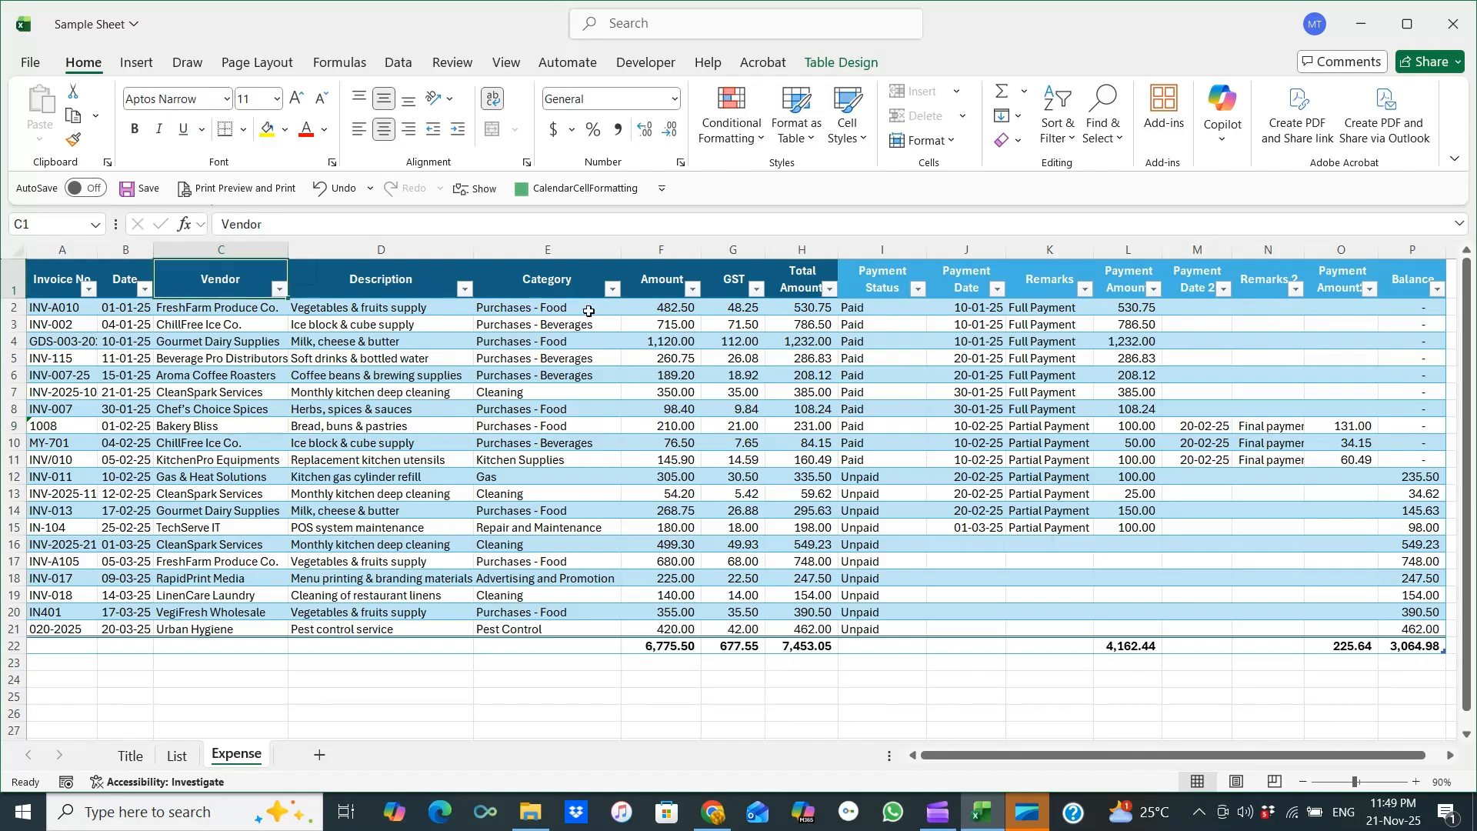
pyautogui.click(570, 284)
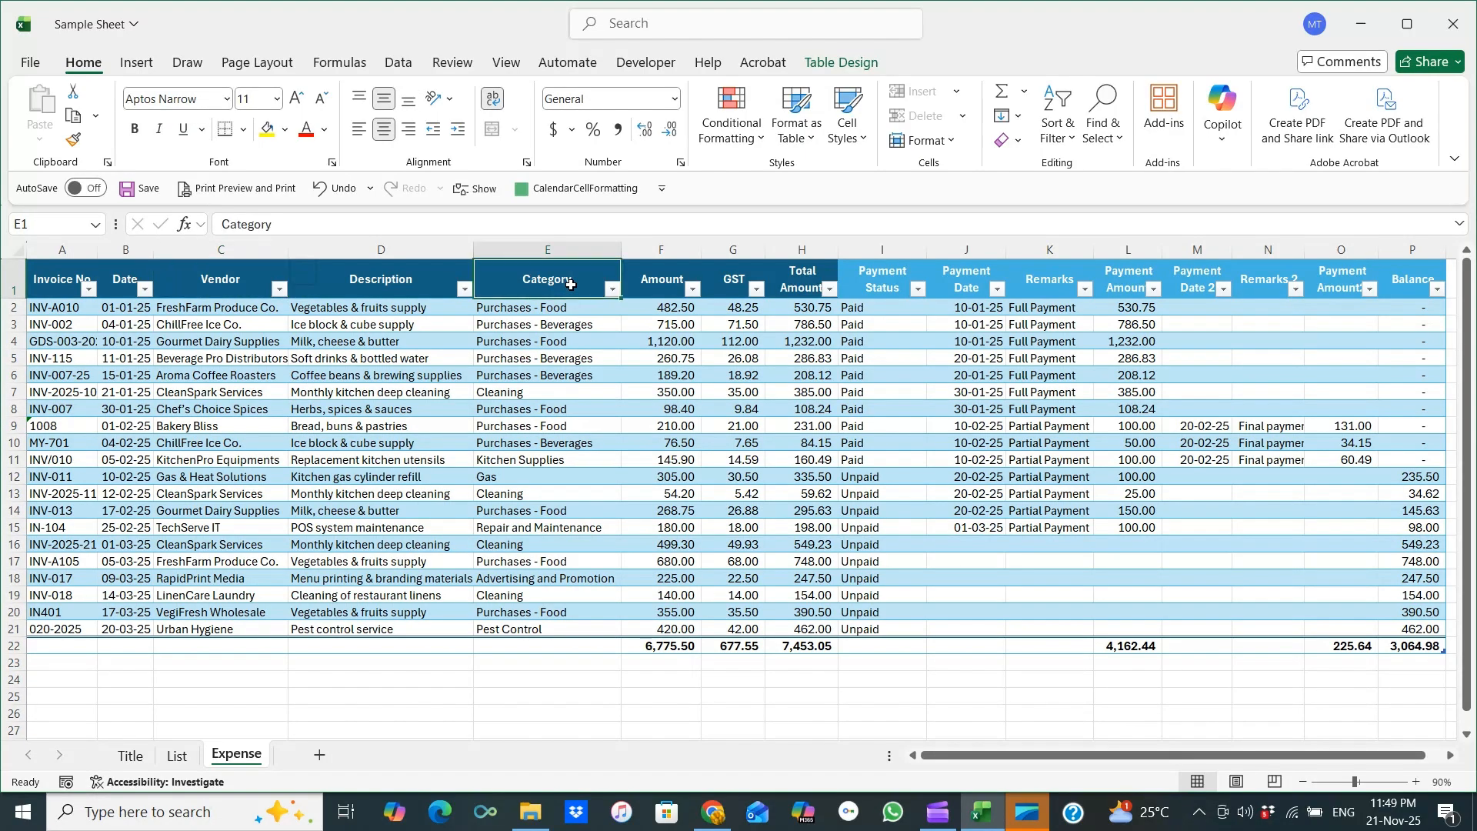
pyautogui.click(613, 289)
pyautogui.click(438, 540)
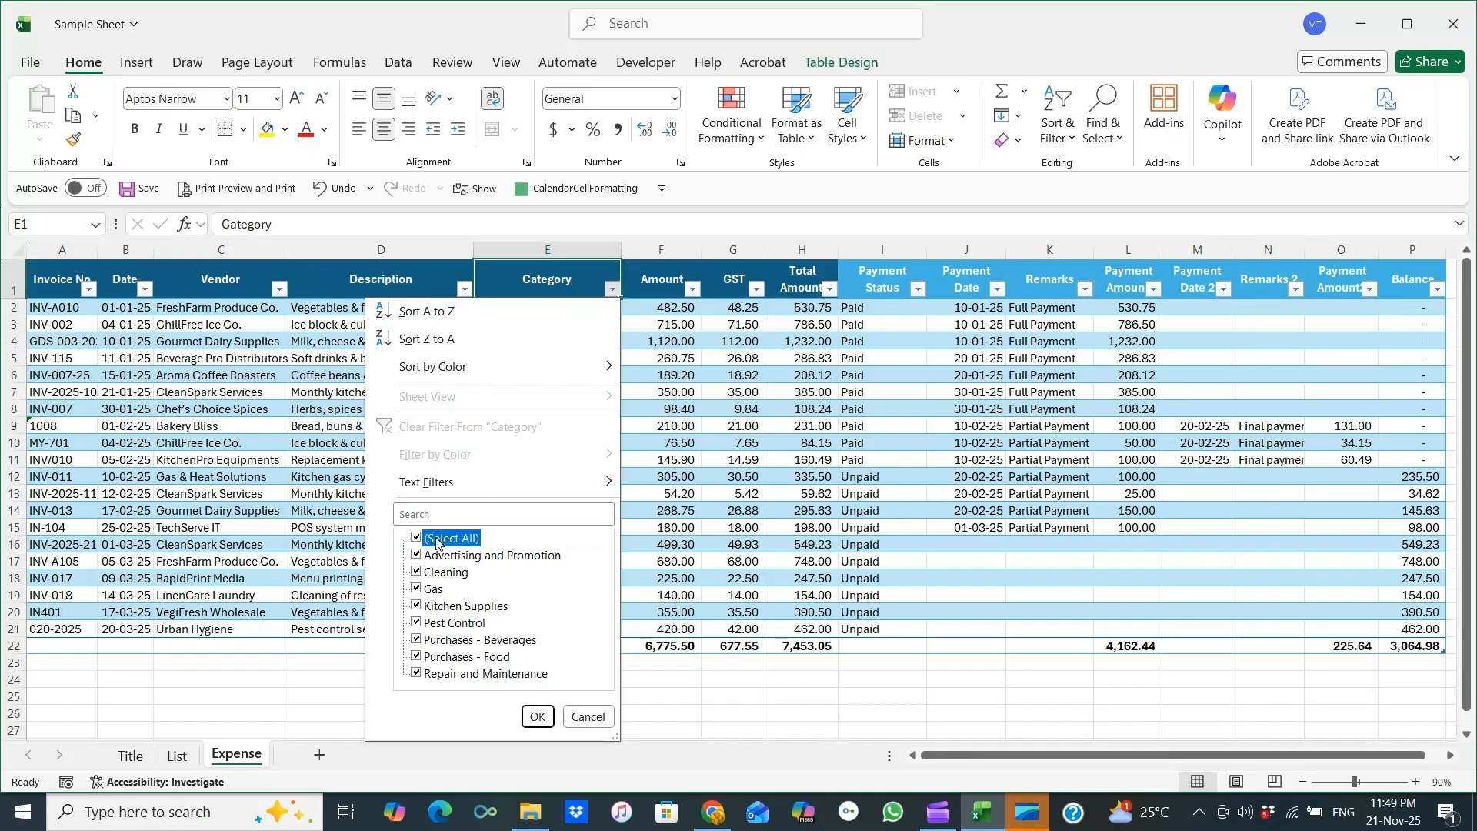
pyautogui.click(462, 658)
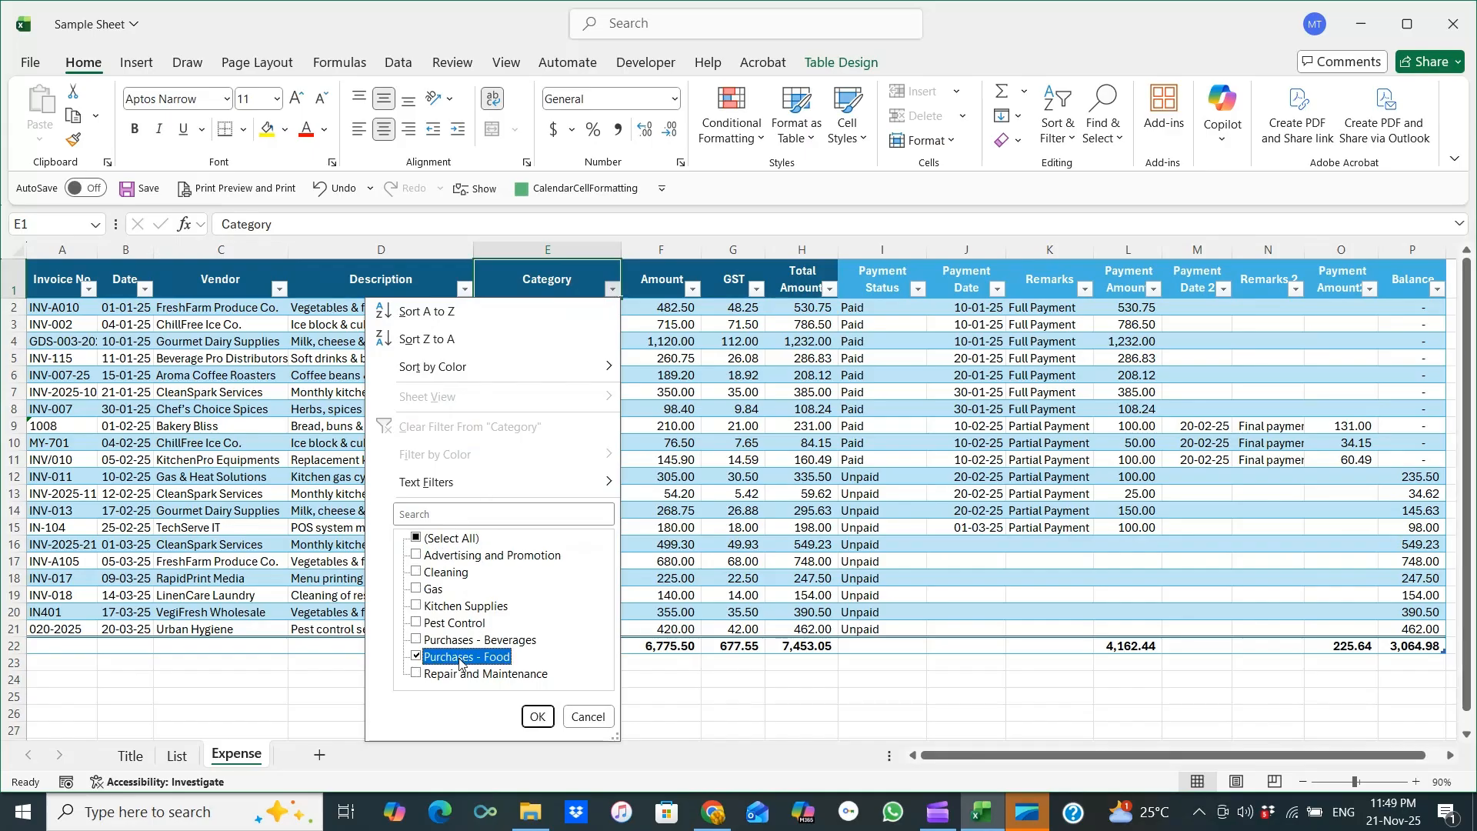
pyautogui.click(538, 718)
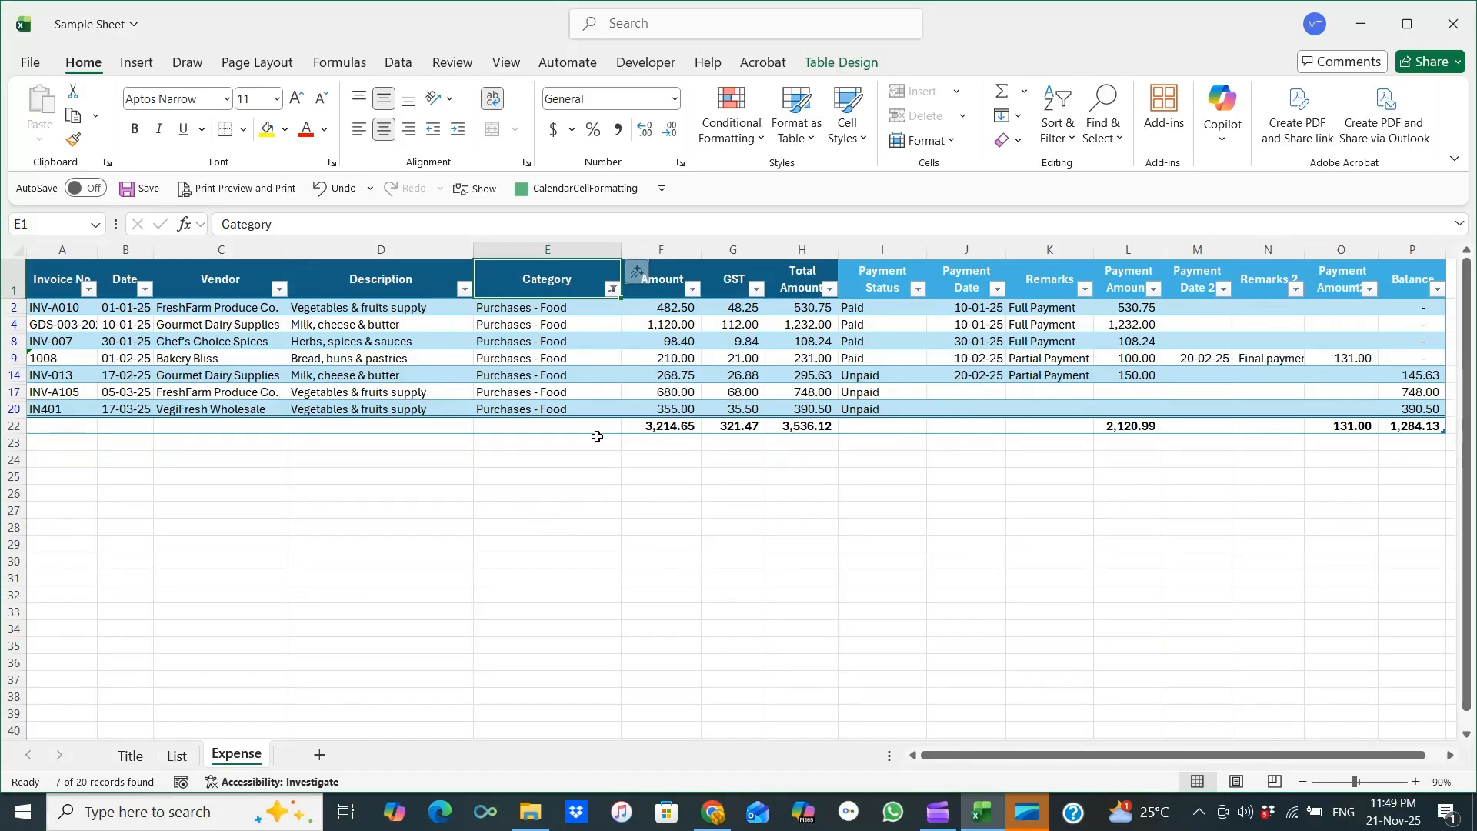
# Limit the Date filter to January for the food purchases and select the Amount total cell.
pyautogui.click(146, 288)
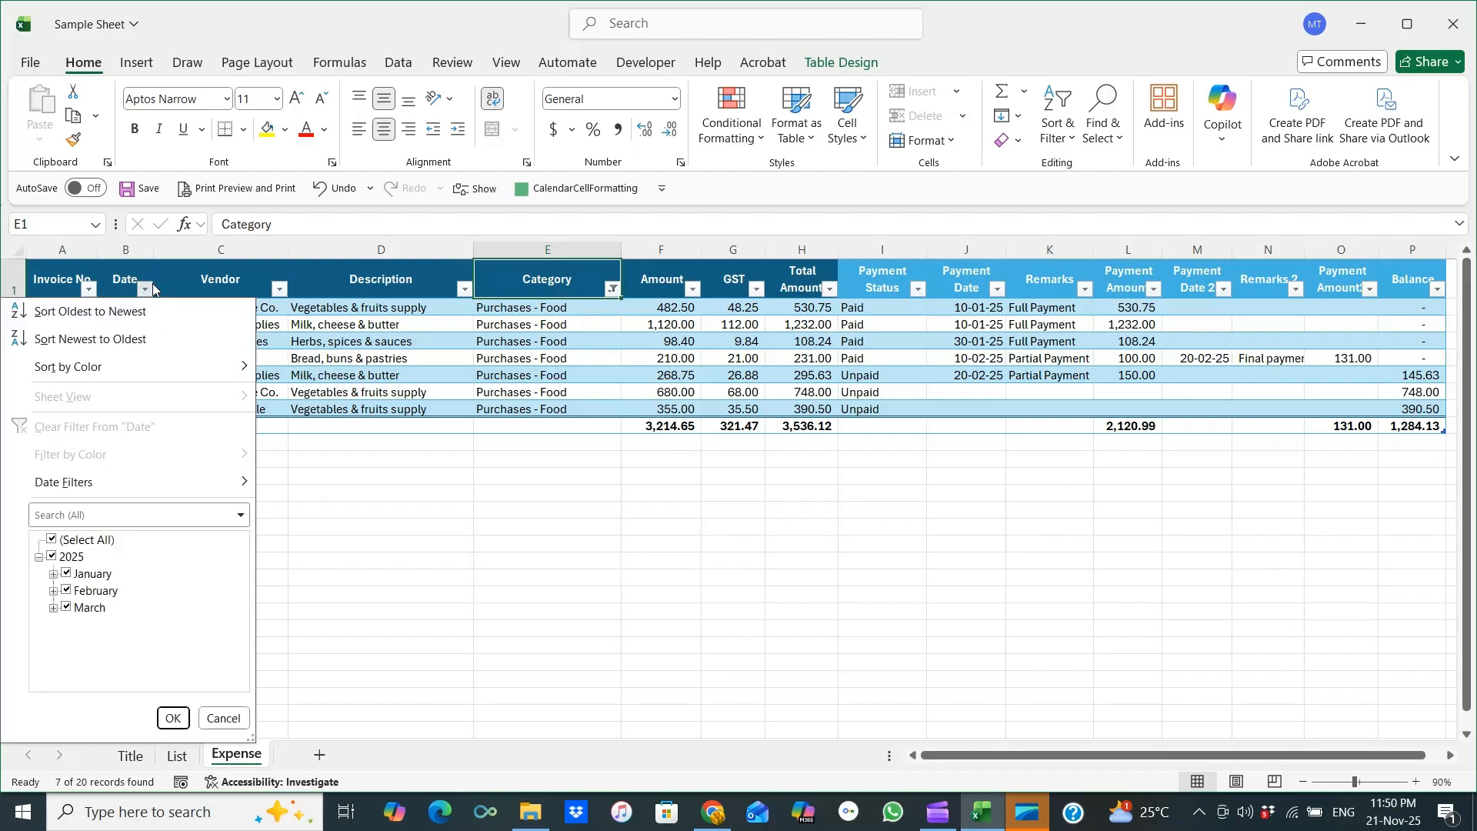
pyautogui.click(107, 541)
pyautogui.click(104, 576)
pyautogui.click(172, 718)
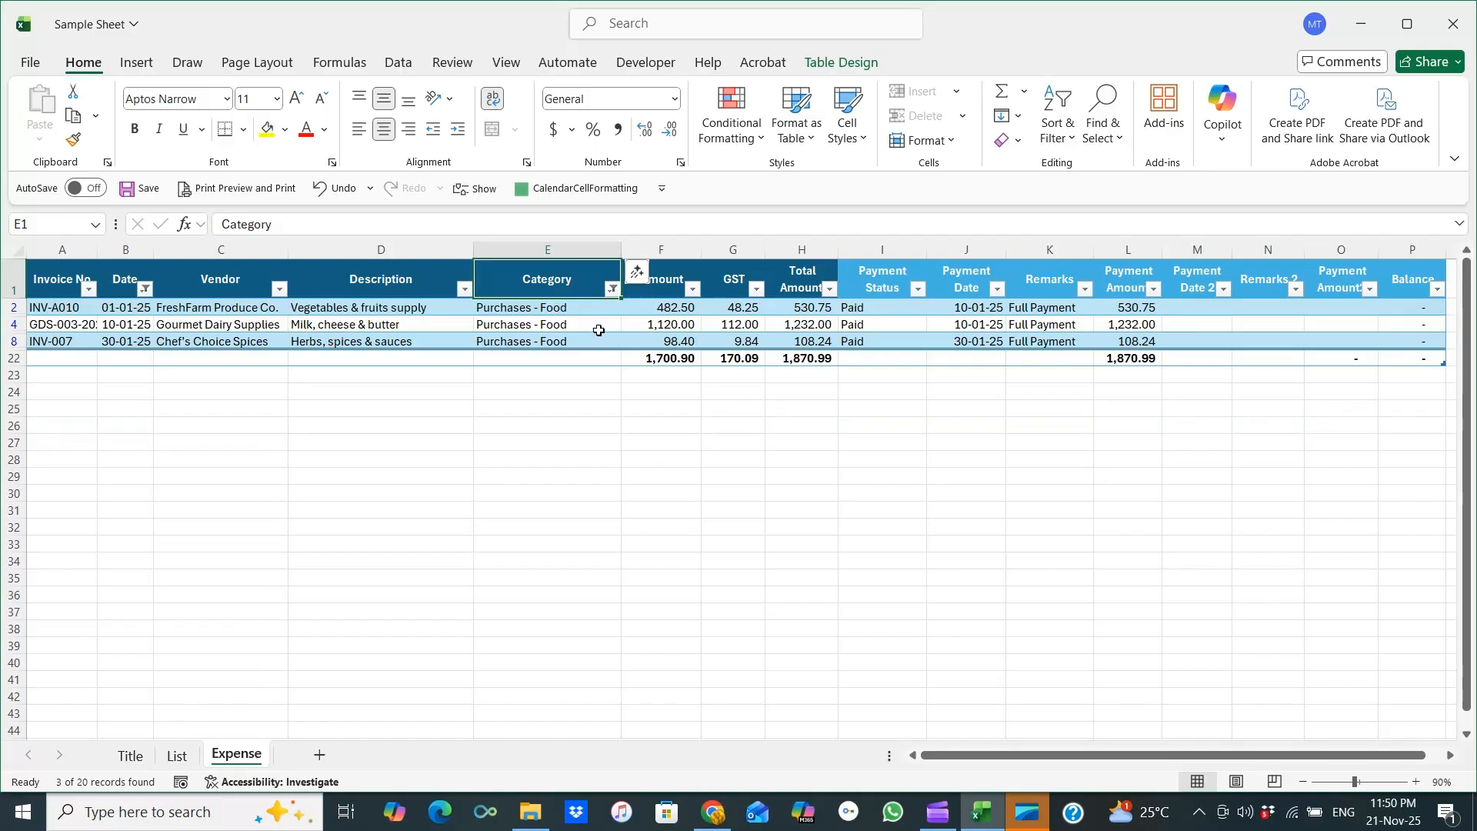
pyautogui.click(659, 363)
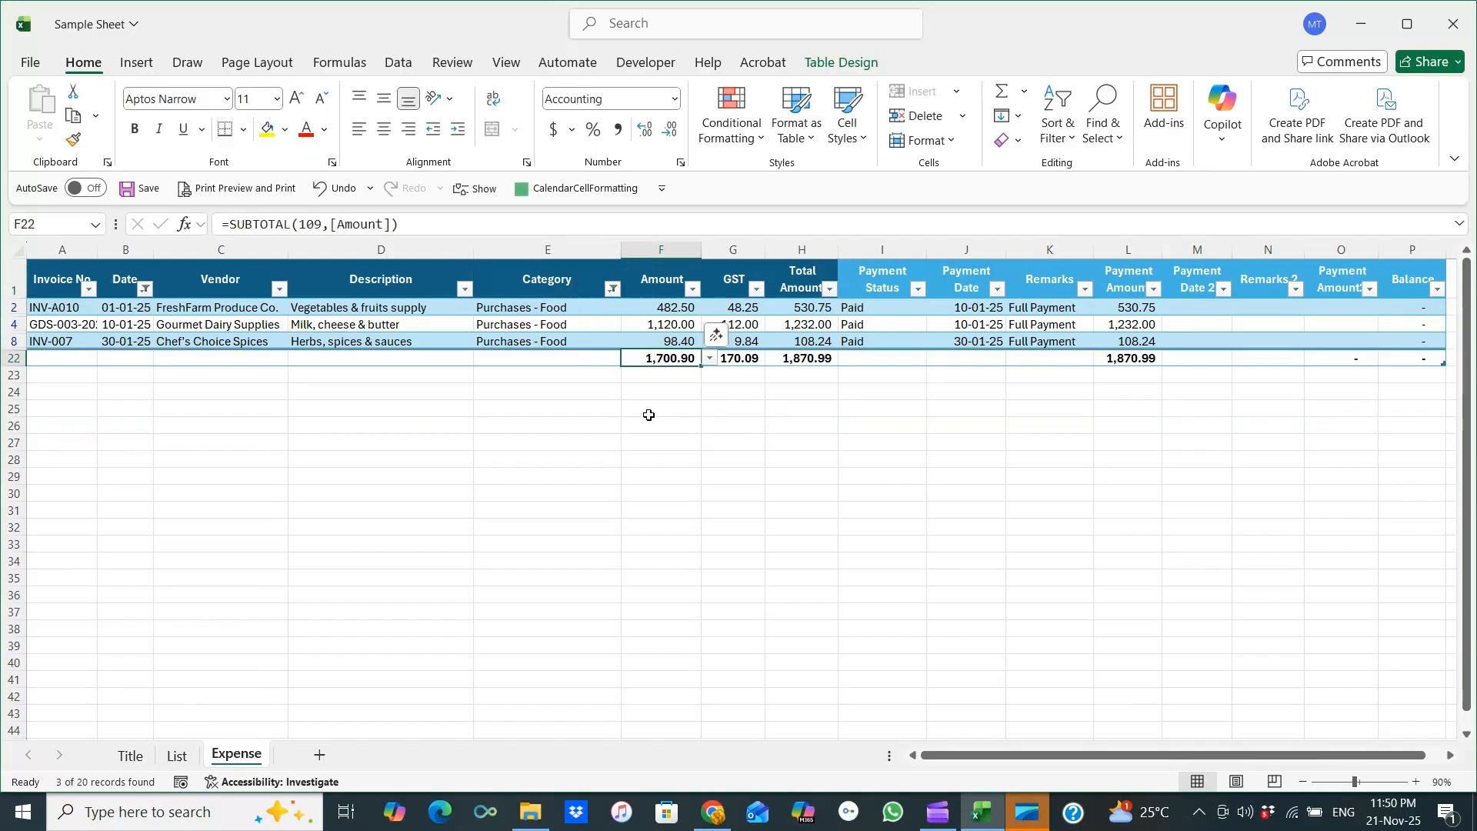
# Switch the Date filter to February to show only February food purchases.
pyautogui.click(145, 289)
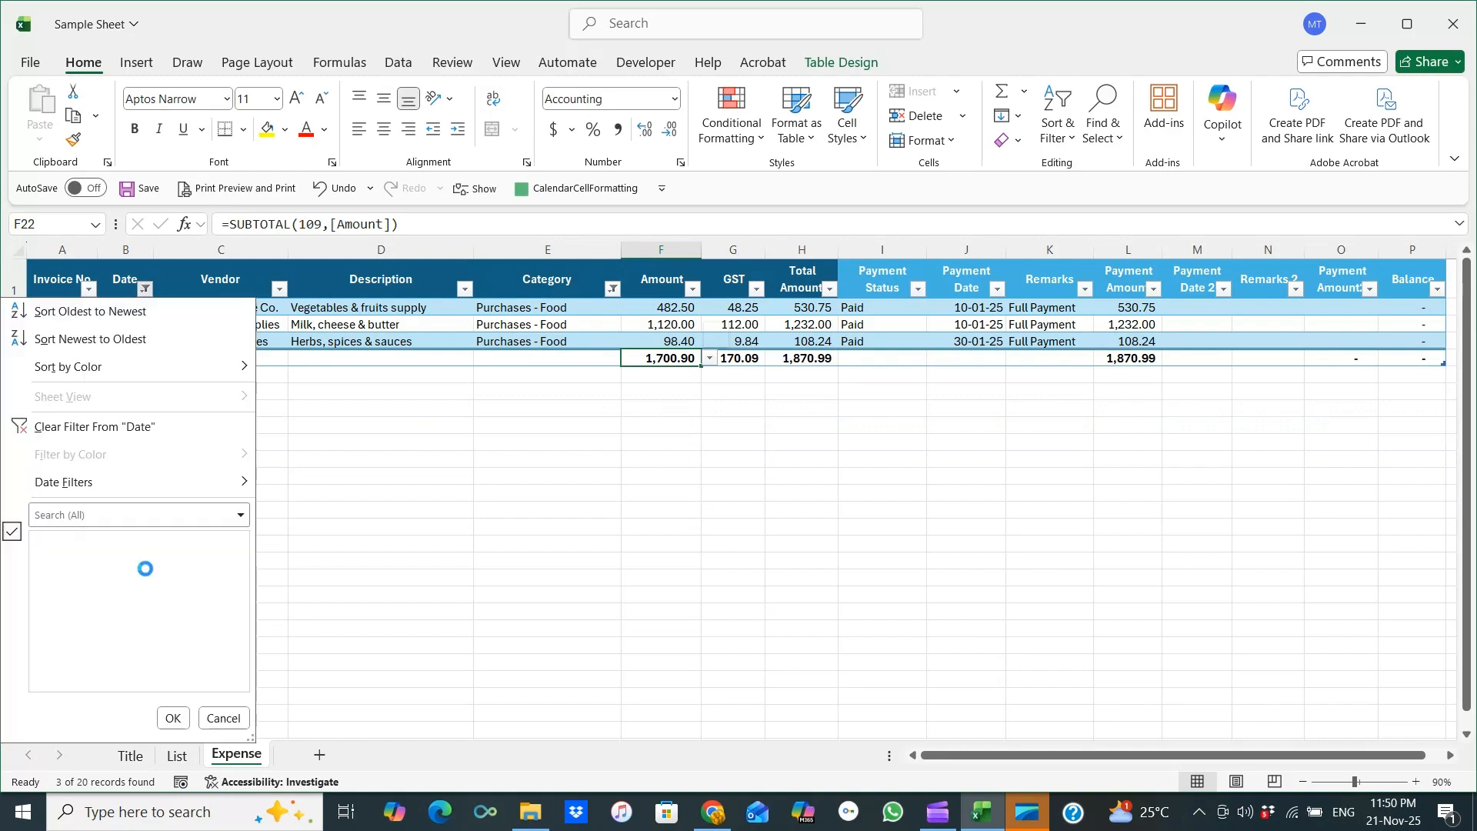
pyautogui.click(105, 577)
pyautogui.click(100, 592)
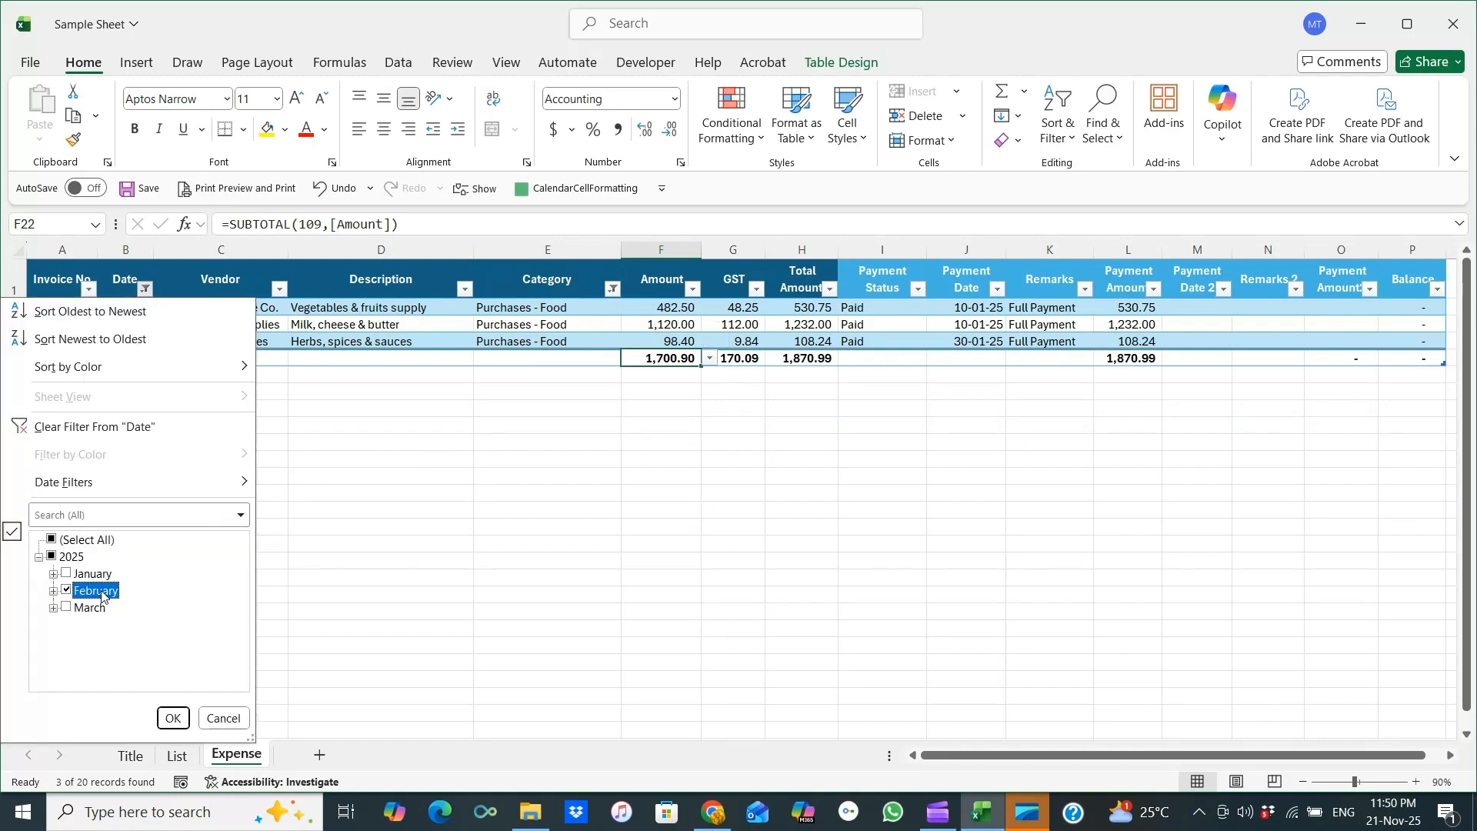
pyautogui.click(173, 718)
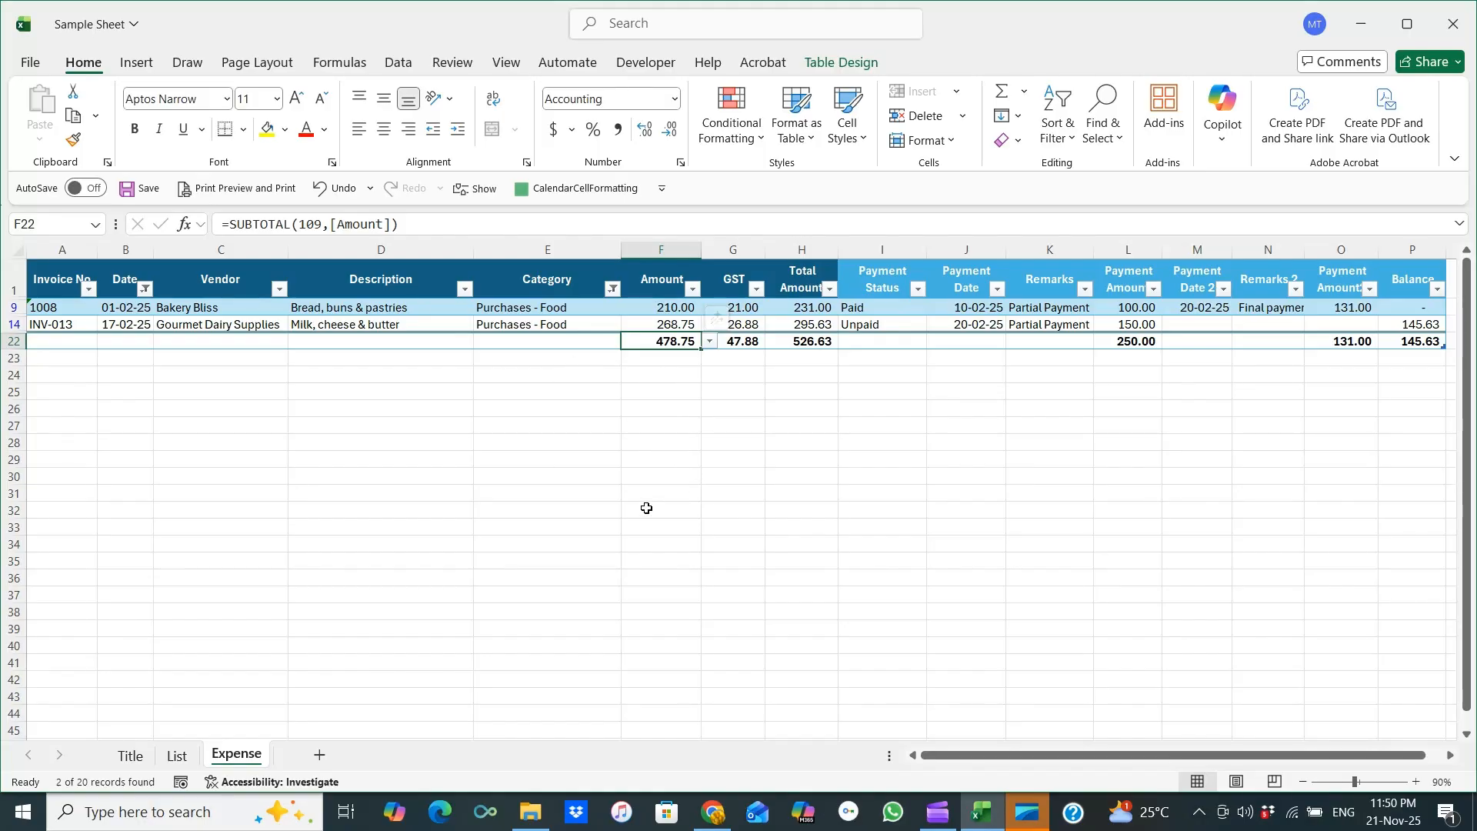
# Switch the Date filter to March to show only March food purchases.
pyautogui.click(145, 288)
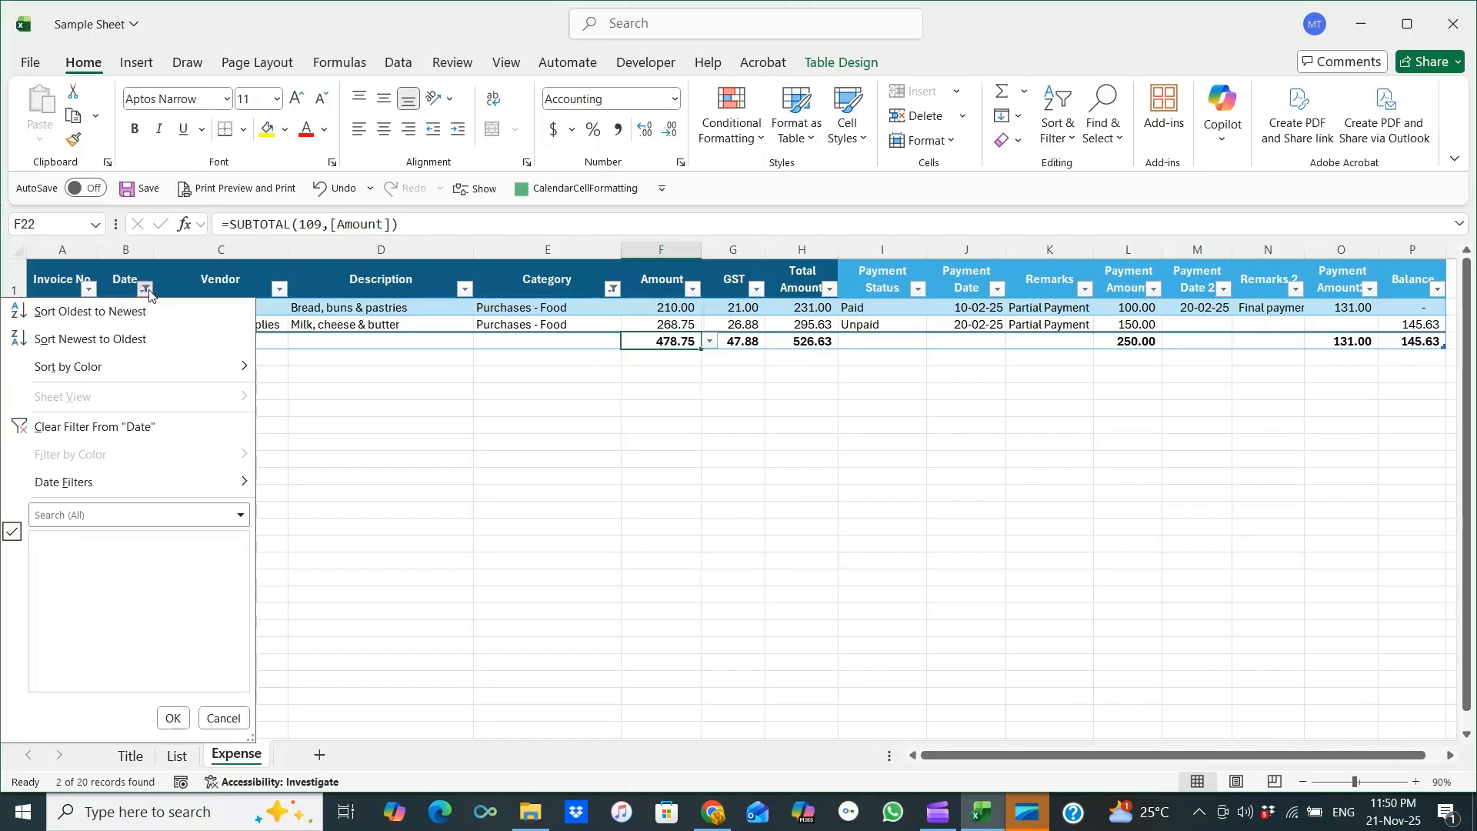
pyautogui.click(95, 590)
pyautogui.click(87, 607)
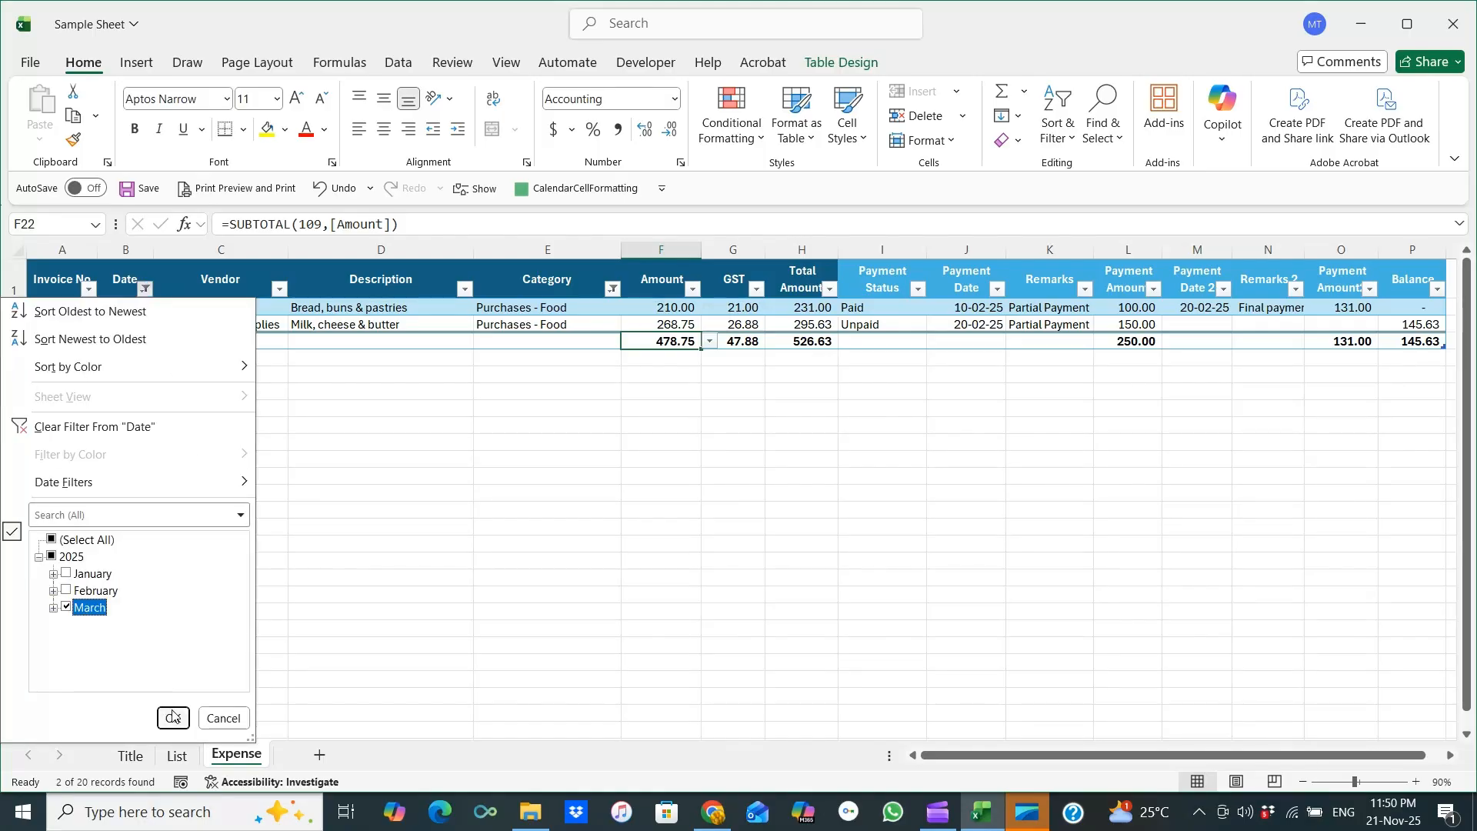
pyautogui.click(173, 717)
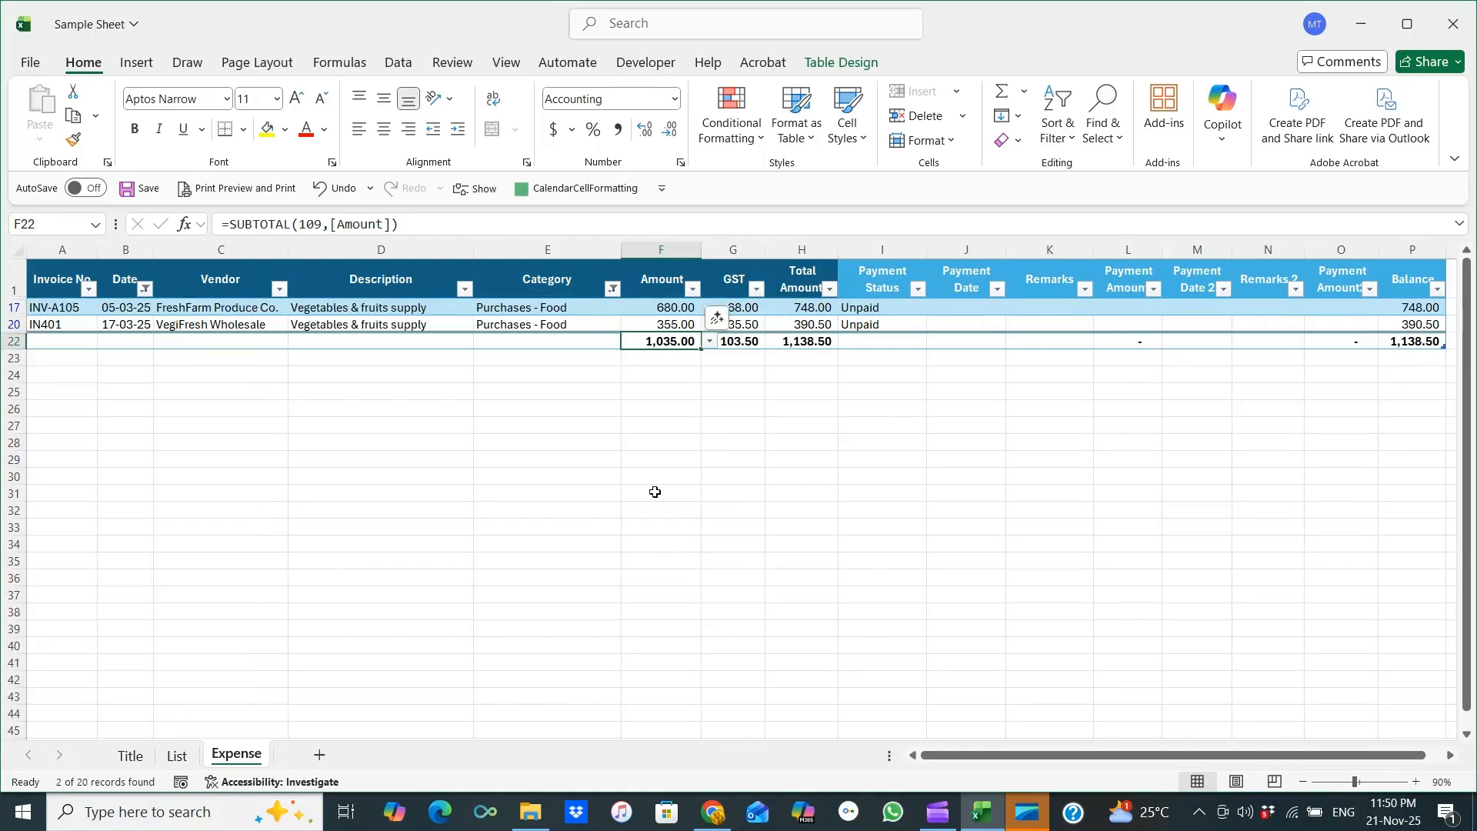
# Clear the Date and Category filters so all expenses are listed again.
pyautogui.click(145, 288)
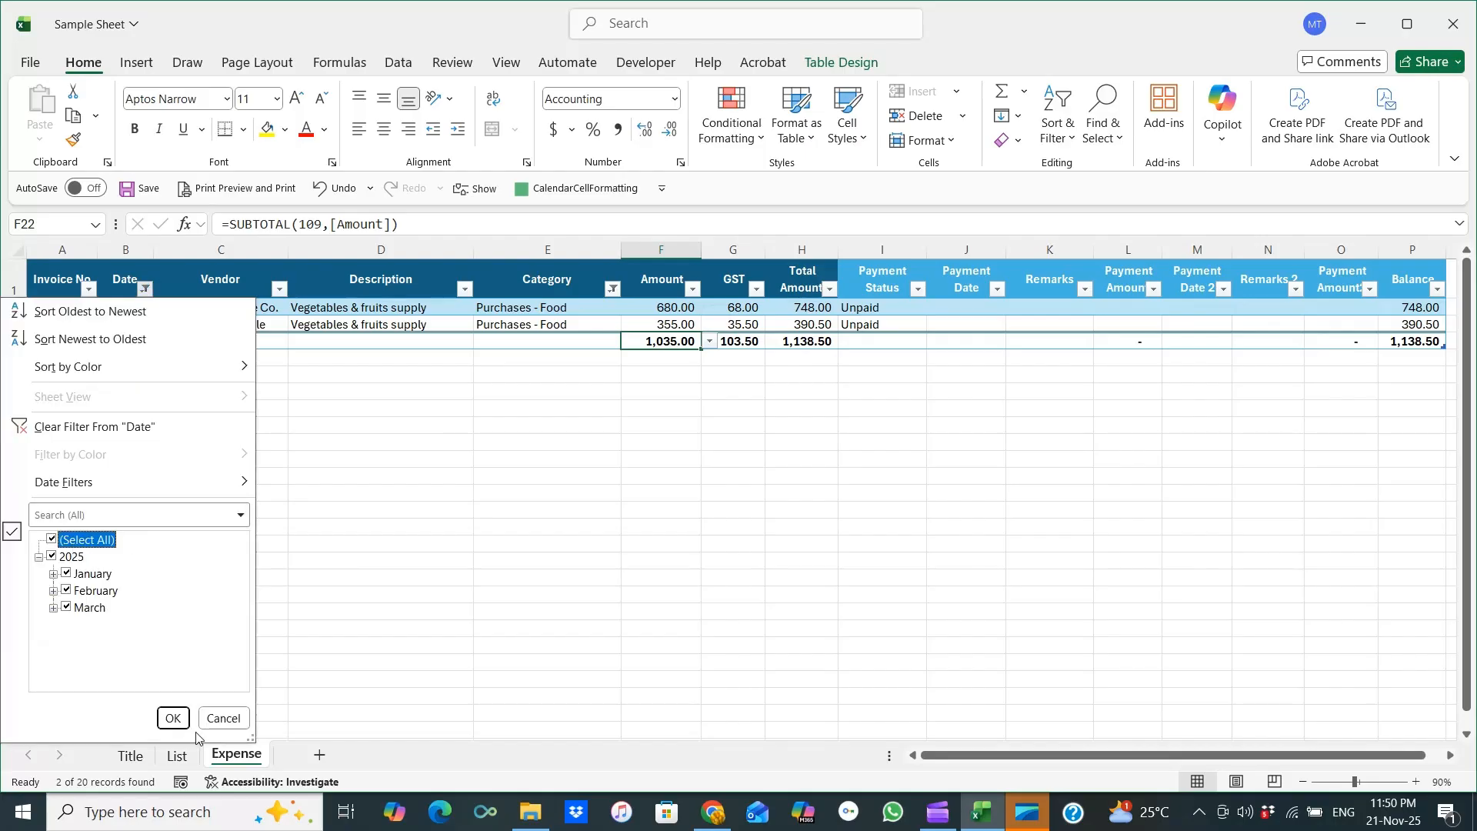
pyautogui.click(173, 717)
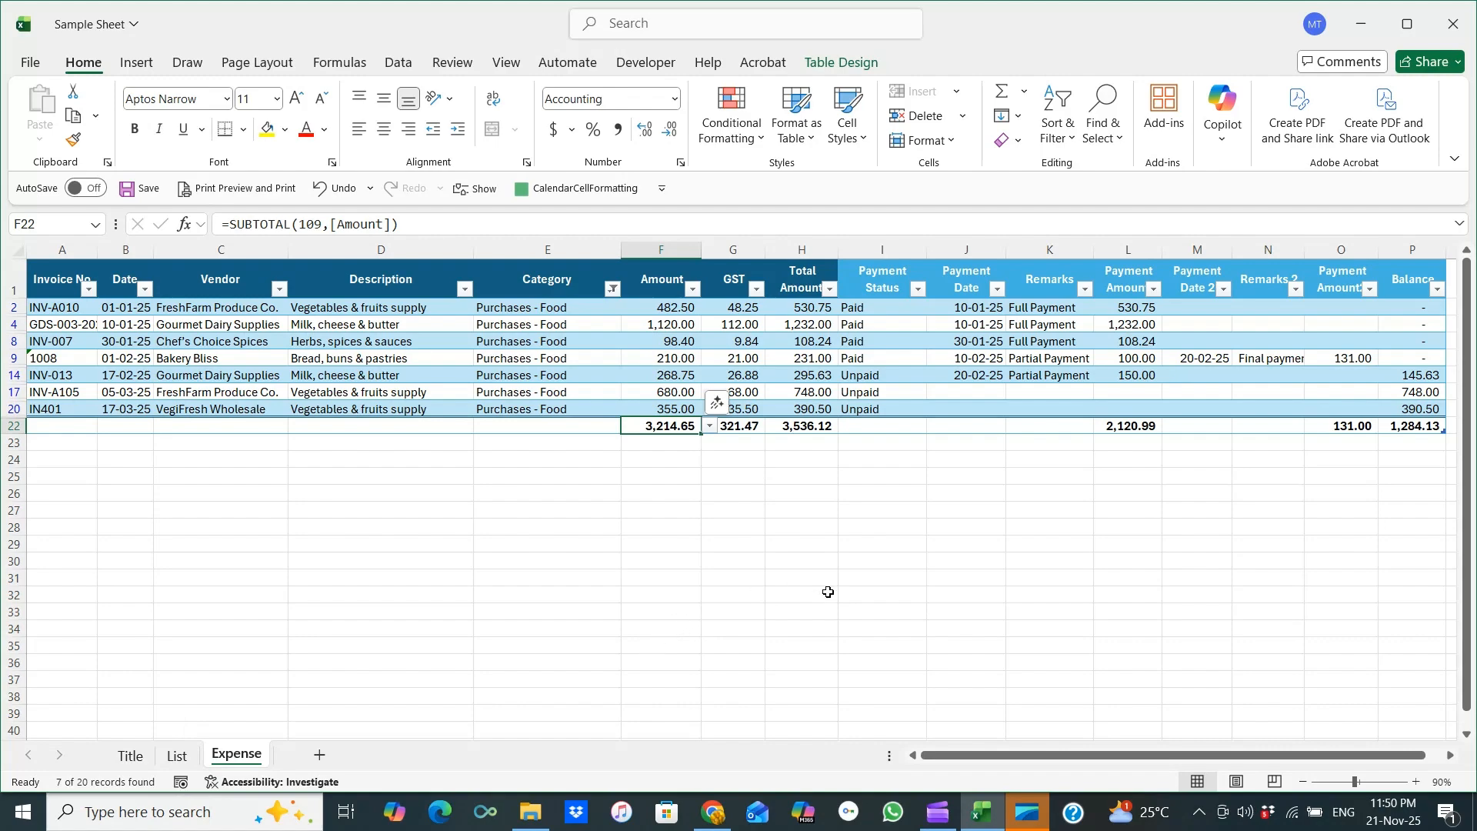
pyautogui.moveTo(989, 759); pyautogui.dragTo(946, 764)
pyautogui.click(612, 289)
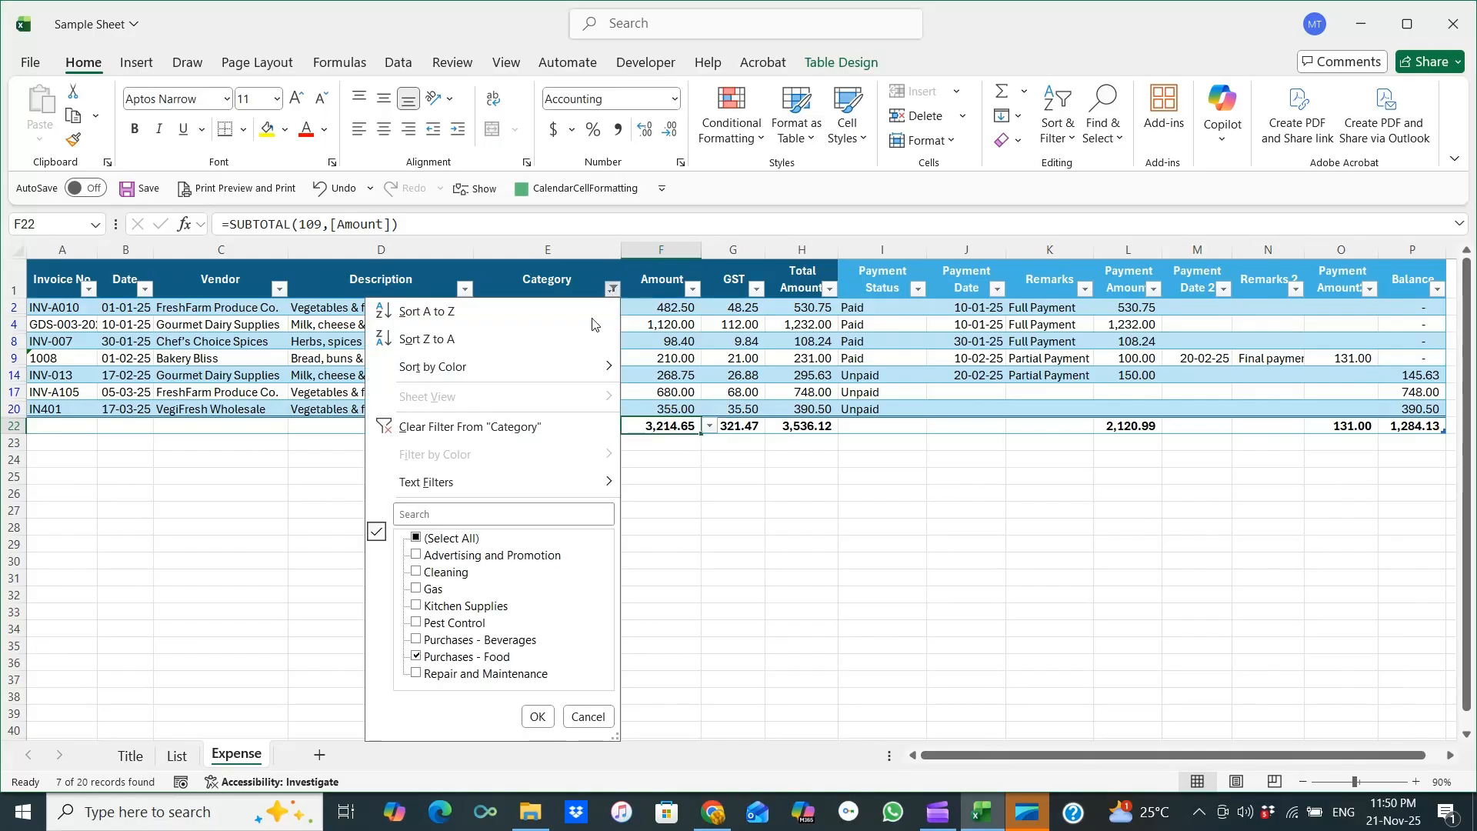
pyautogui.click(430, 538)
pyautogui.click(538, 716)
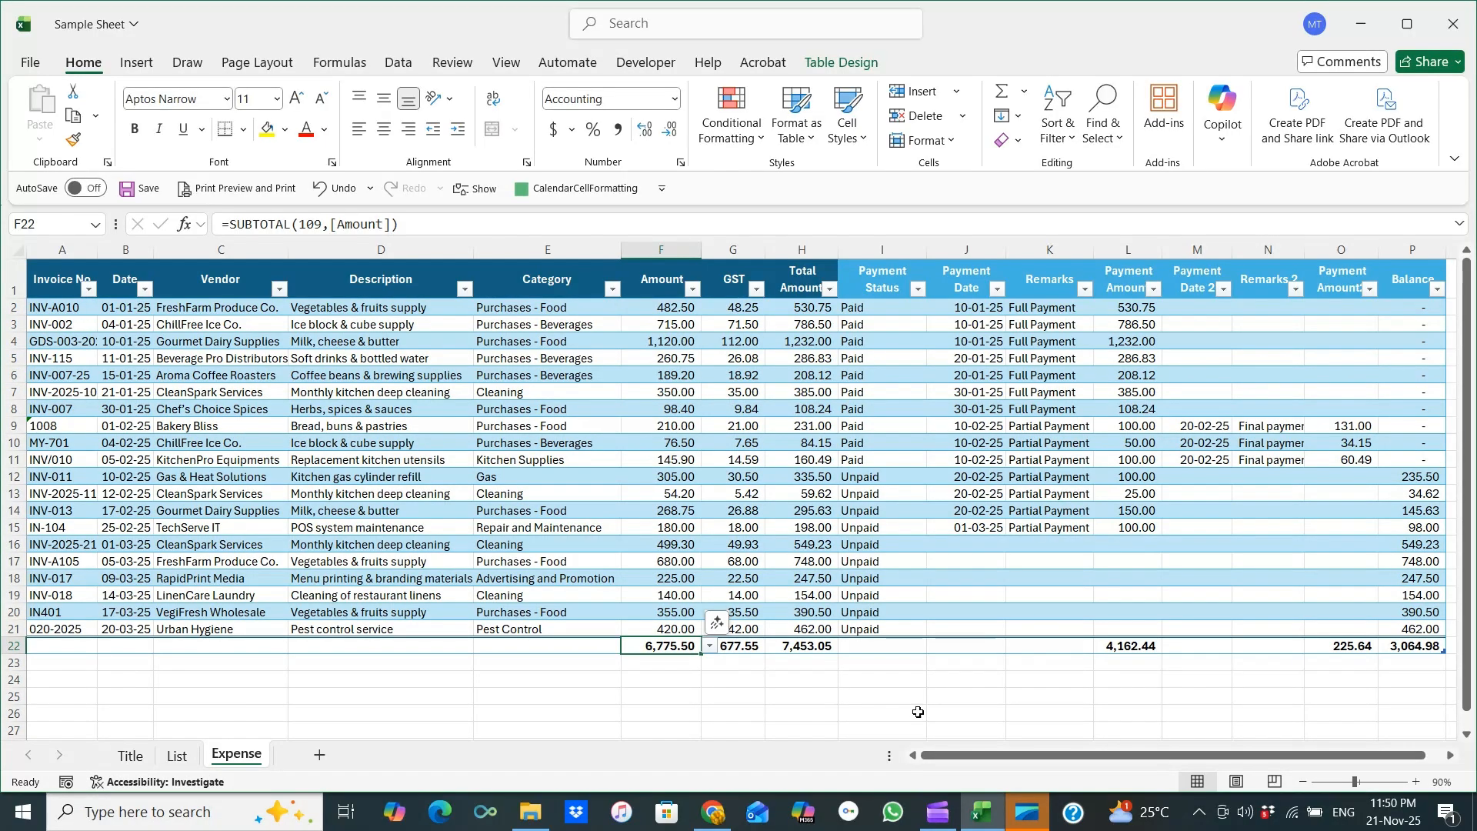
# Filter the Payment Date column to January and select the January Payment Amount cells with their total.
pyautogui.moveTo(937, 762); pyautogui.dragTo(1075, 764)
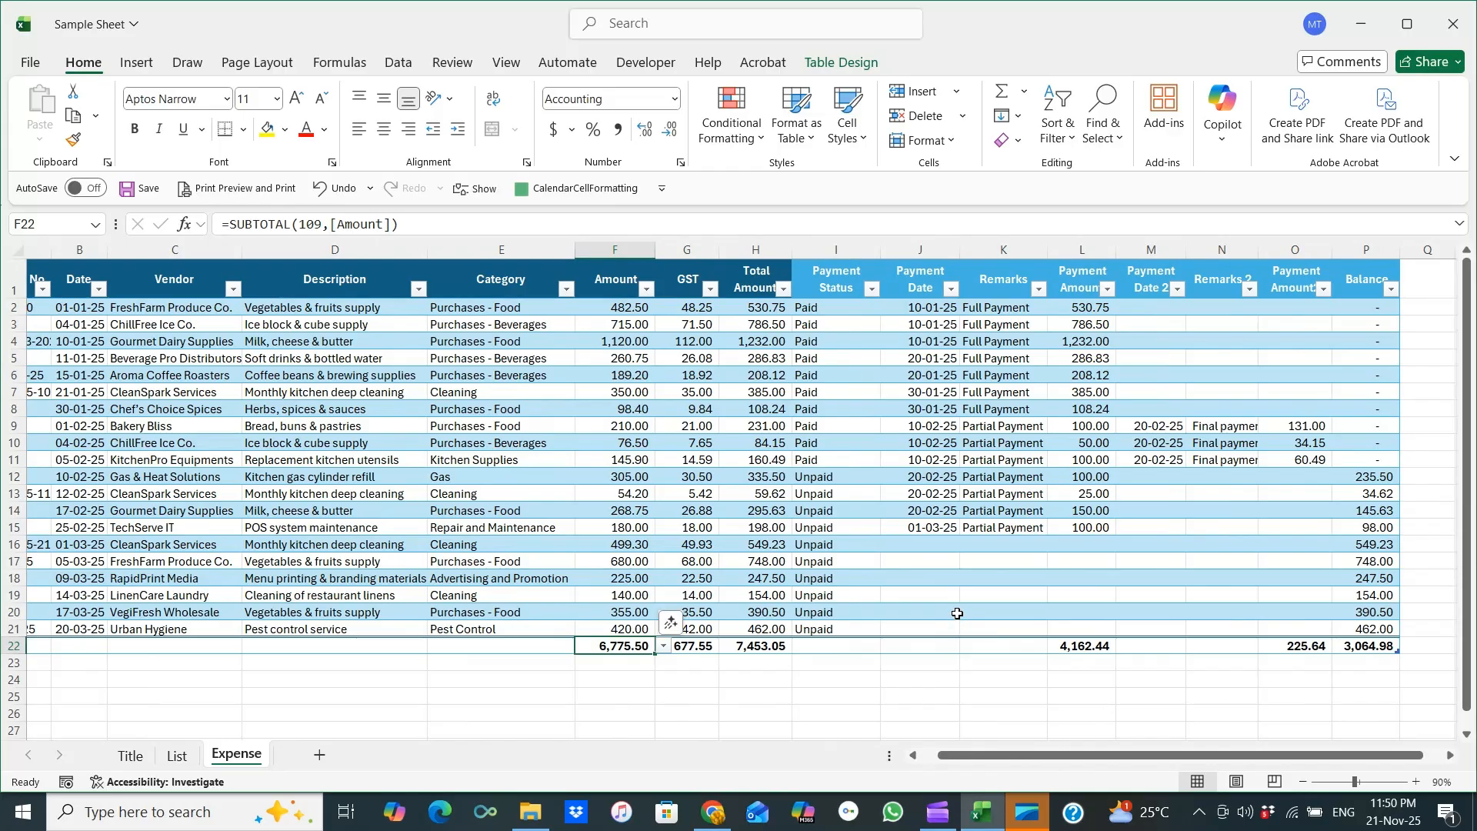
pyautogui.click(952, 290)
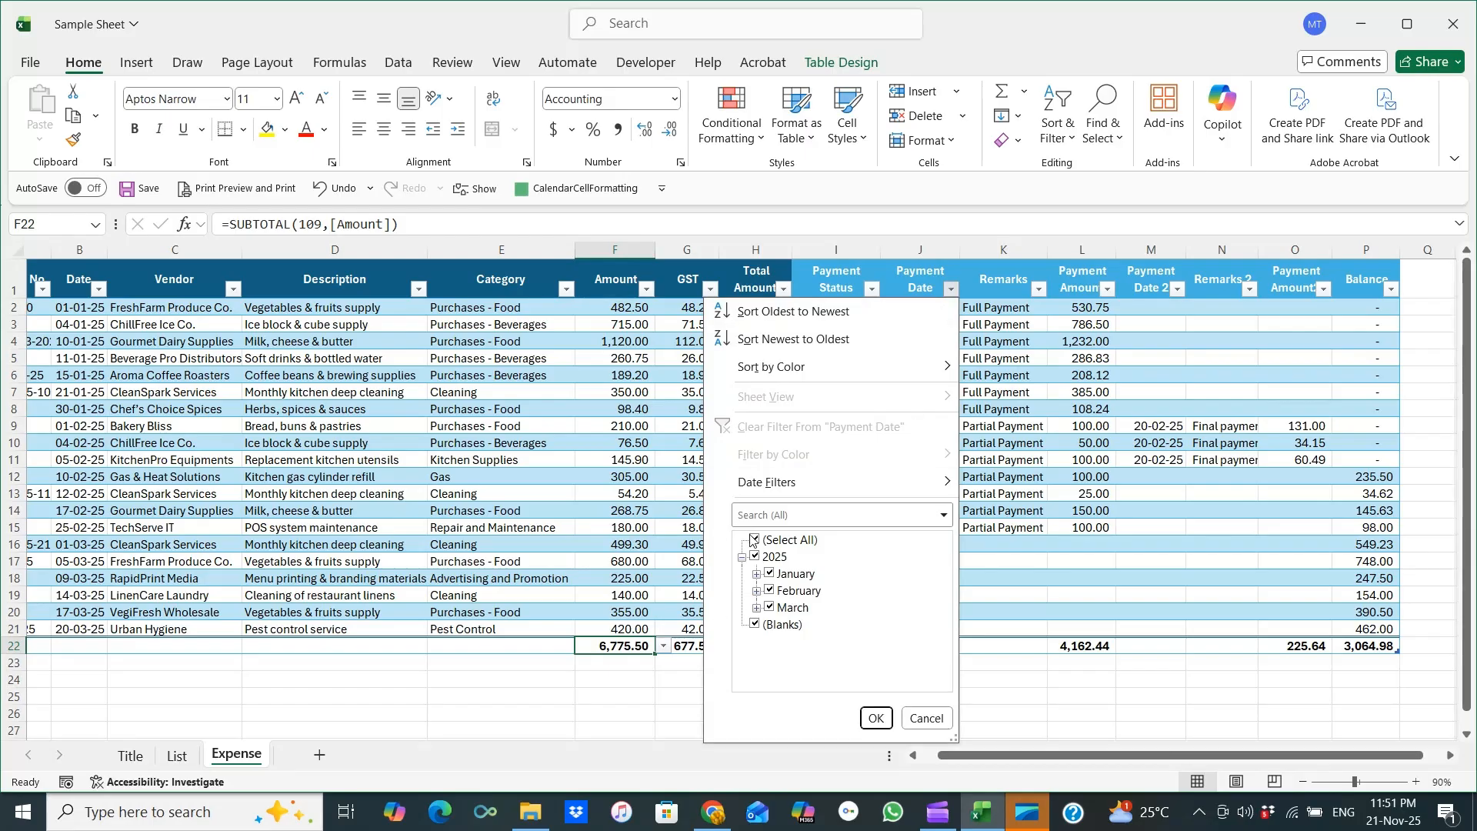
pyautogui.click(753, 540)
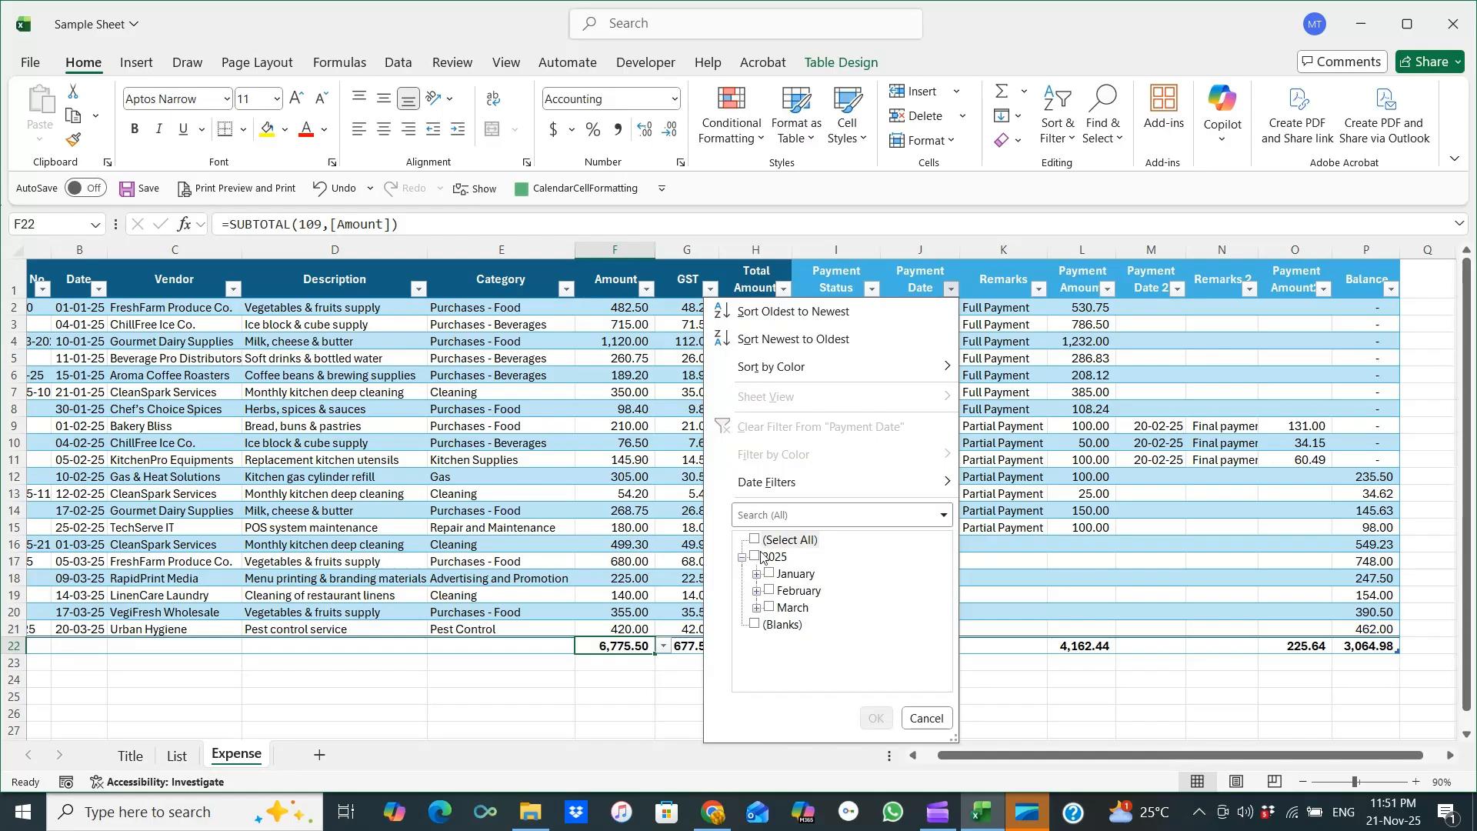
pyautogui.click(770, 574)
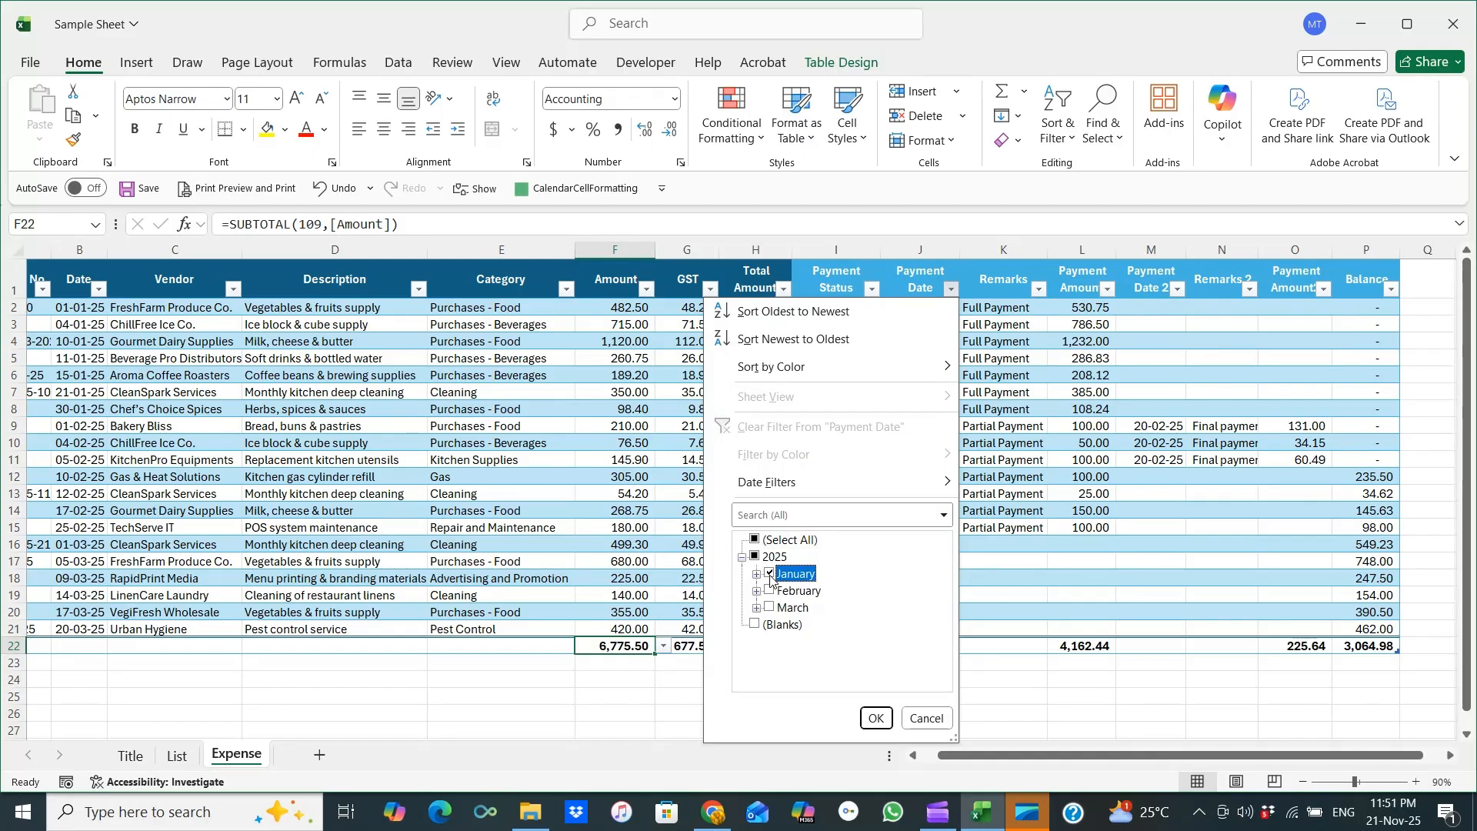
pyautogui.click(875, 718)
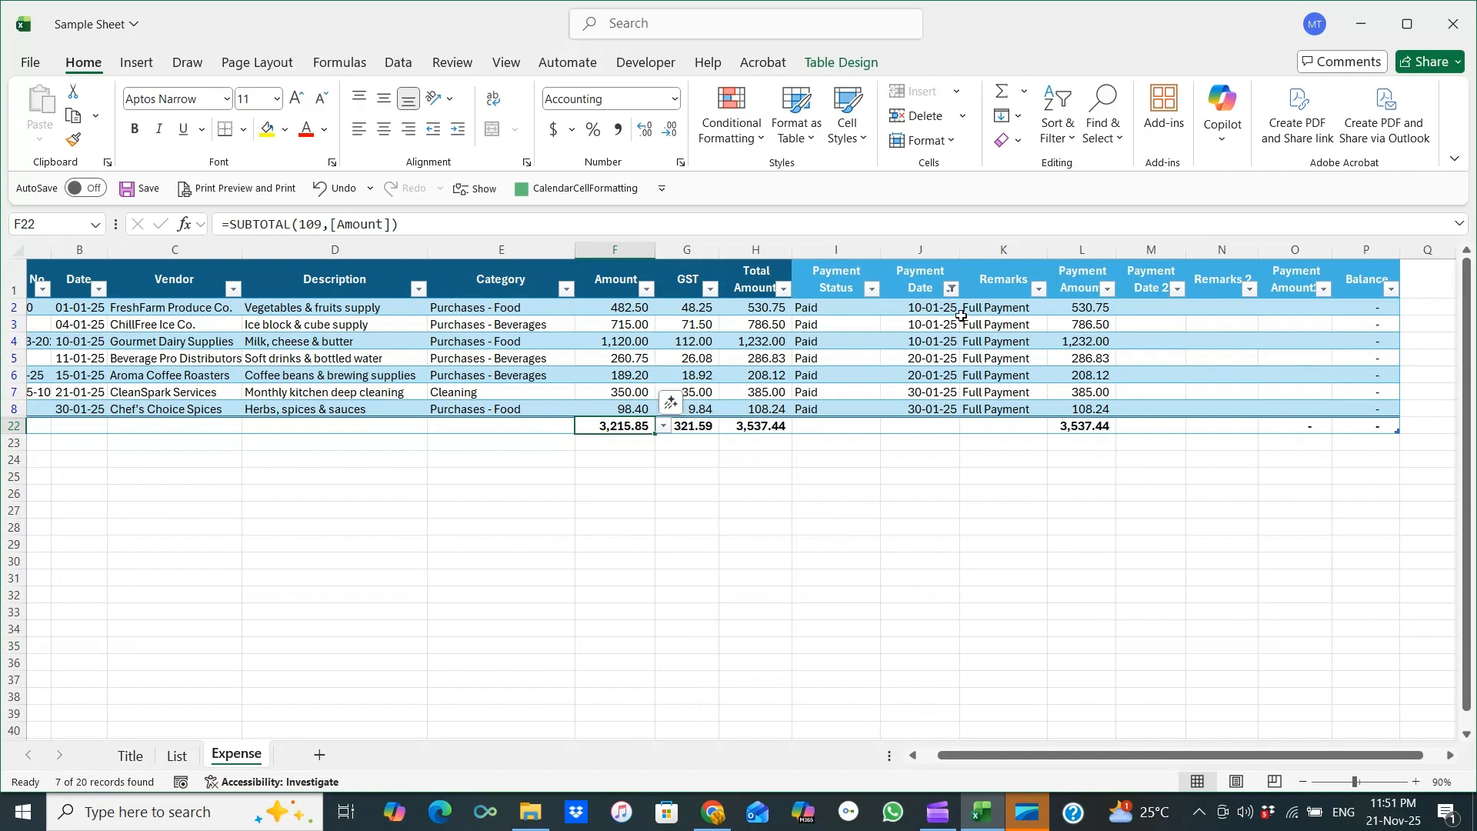
pyautogui.moveTo(1100, 308); pyautogui.dragTo(1100, 425)
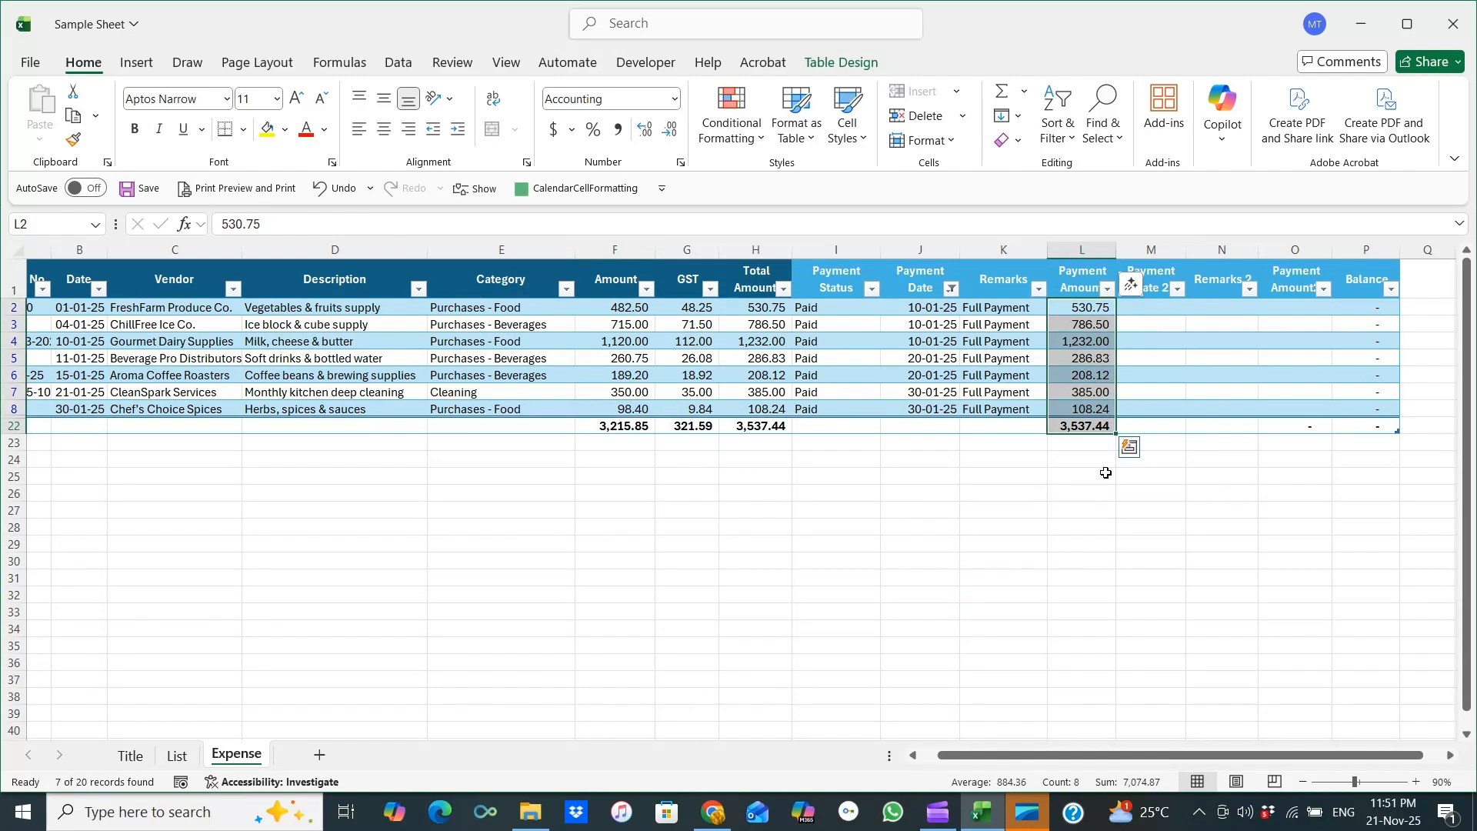
pyautogui.click(1106, 472)
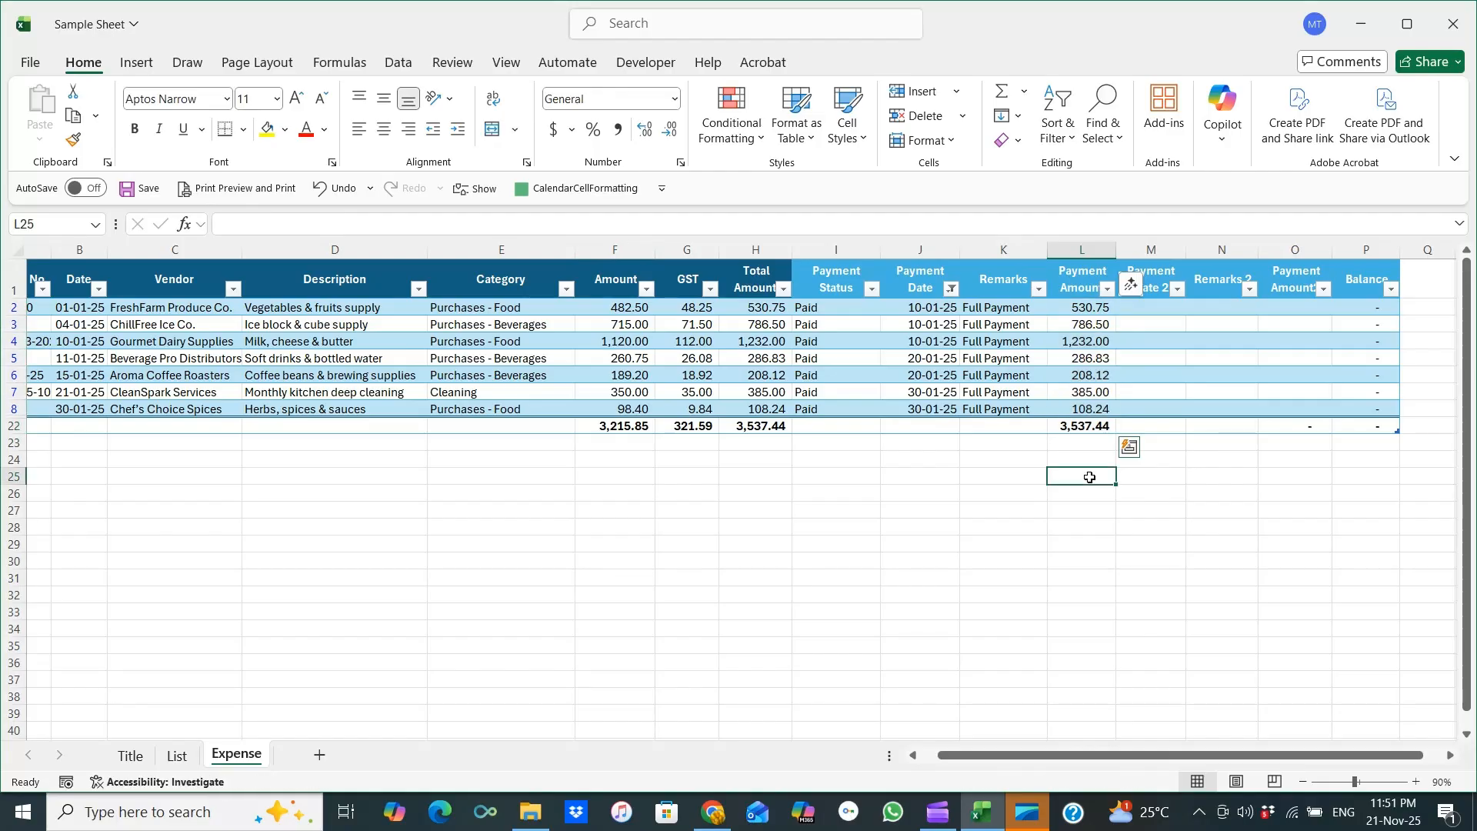
# Switch the Payment Date filter to February only.
pyautogui.click(952, 288)
pyautogui.click(792, 573)
pyautogui.click(797, 590)
pyautogui.click(876, 718)
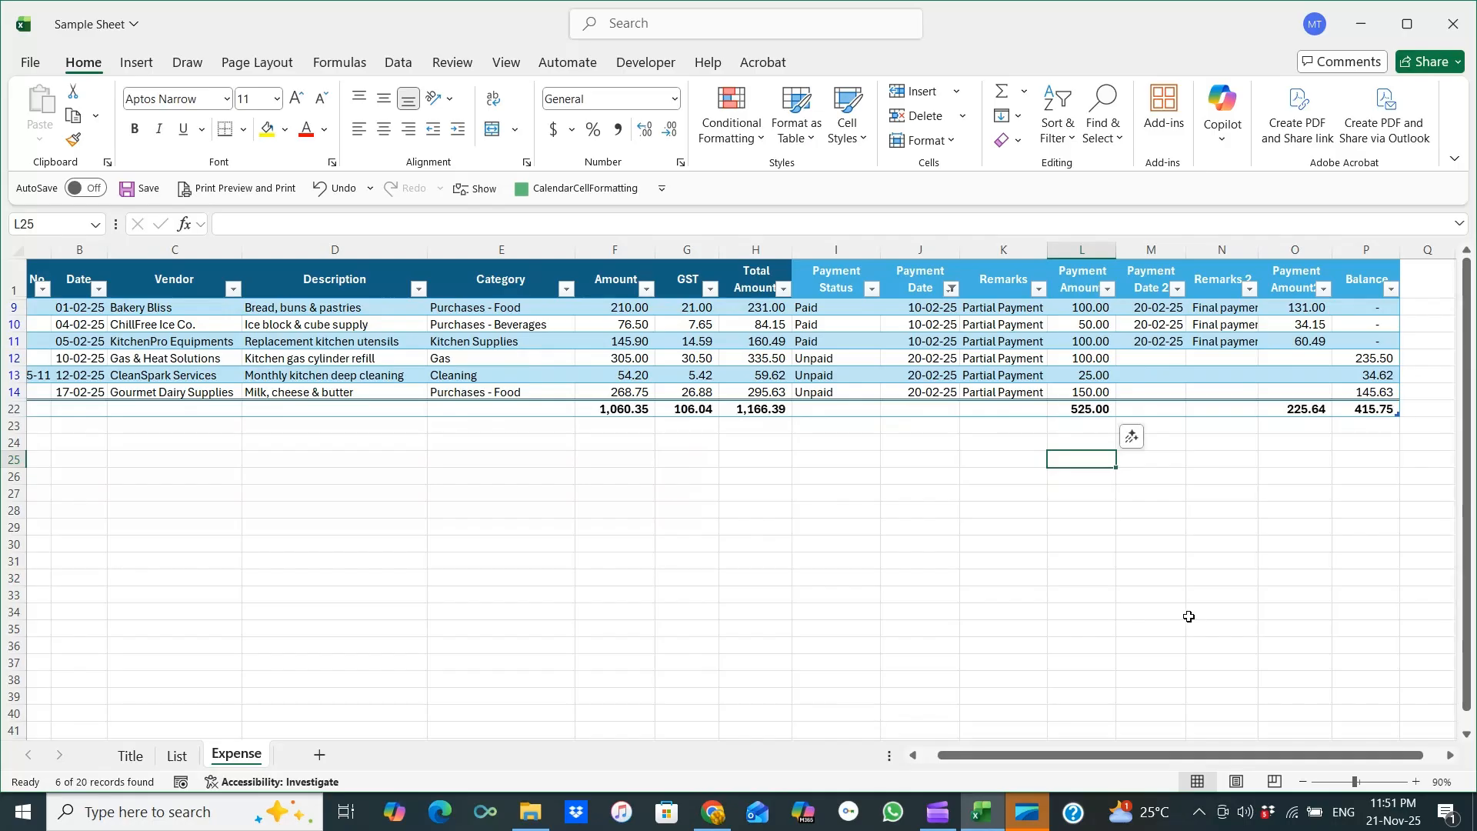
# Clear the Payment Date filter by selecting all dates again.
pyautogui.click(940, 286)
pyautogui.click(950, 288)
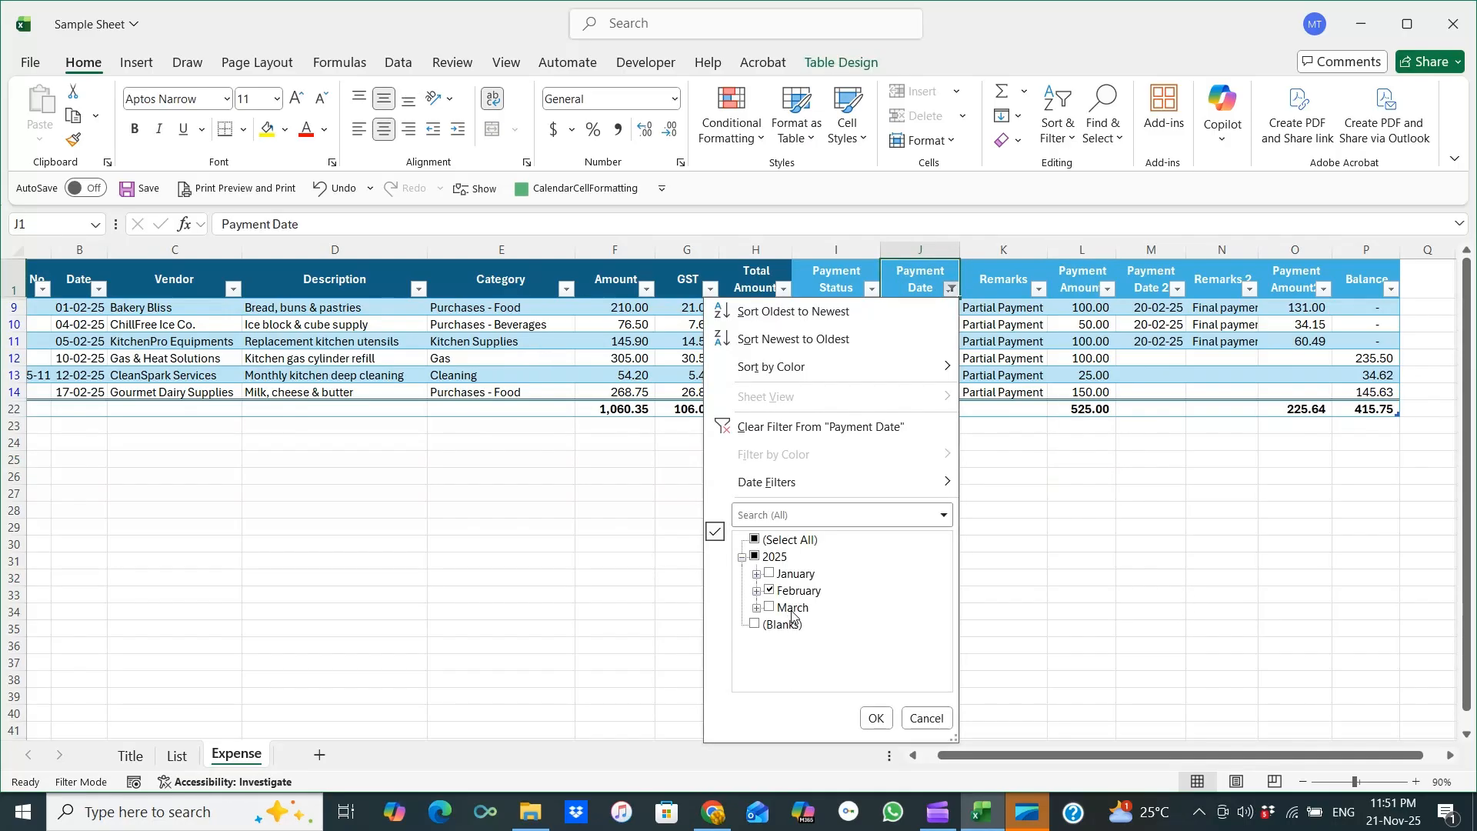
pyautogui.click(771, 543)
pyautogui.click(876, 718)
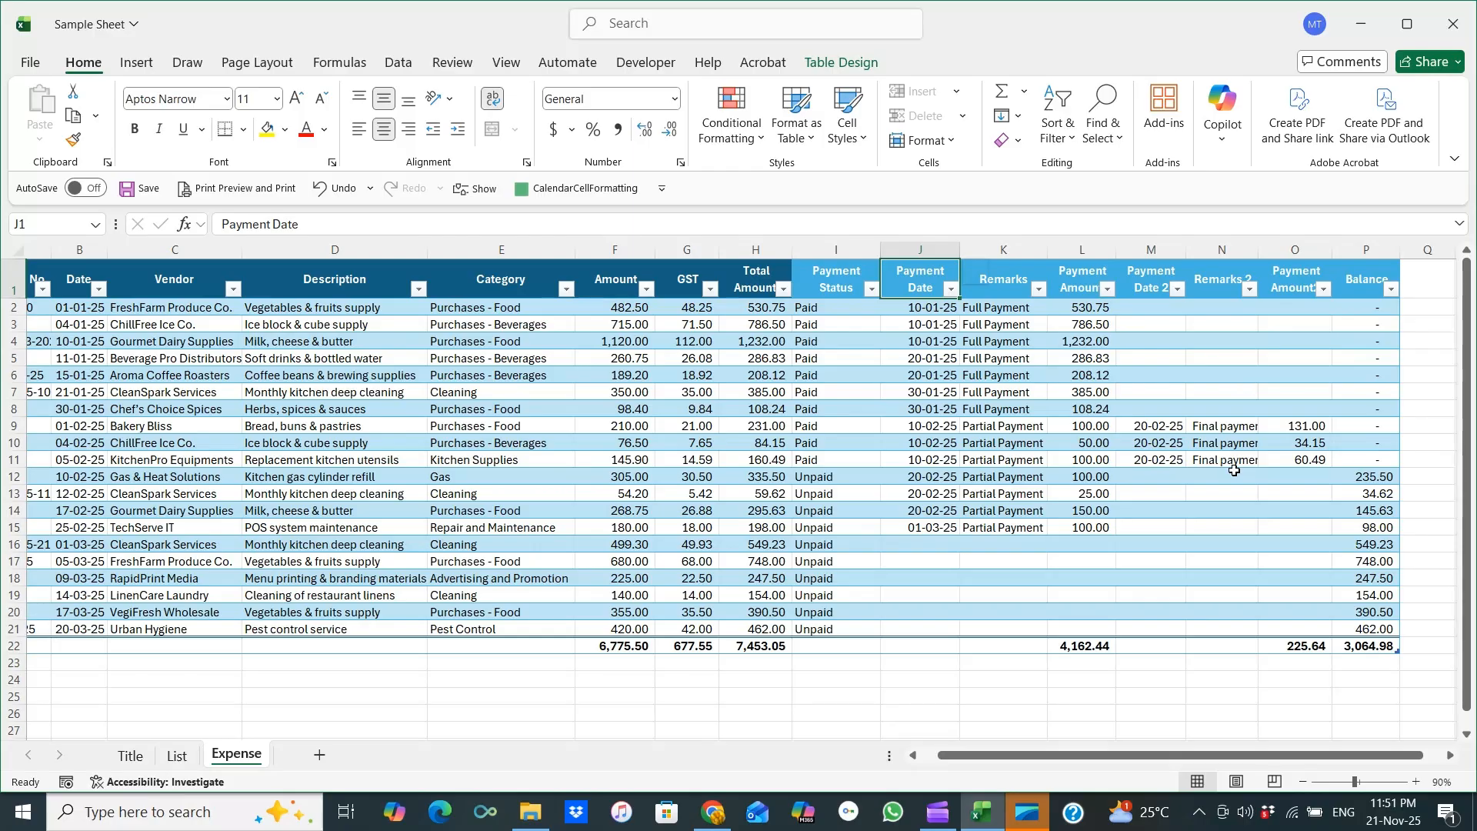
# Examine the Payment Date, Payment Date 2 and Balance columns, the Payment Status filter options and the Balance total.
pyautogui.click(920, 250)
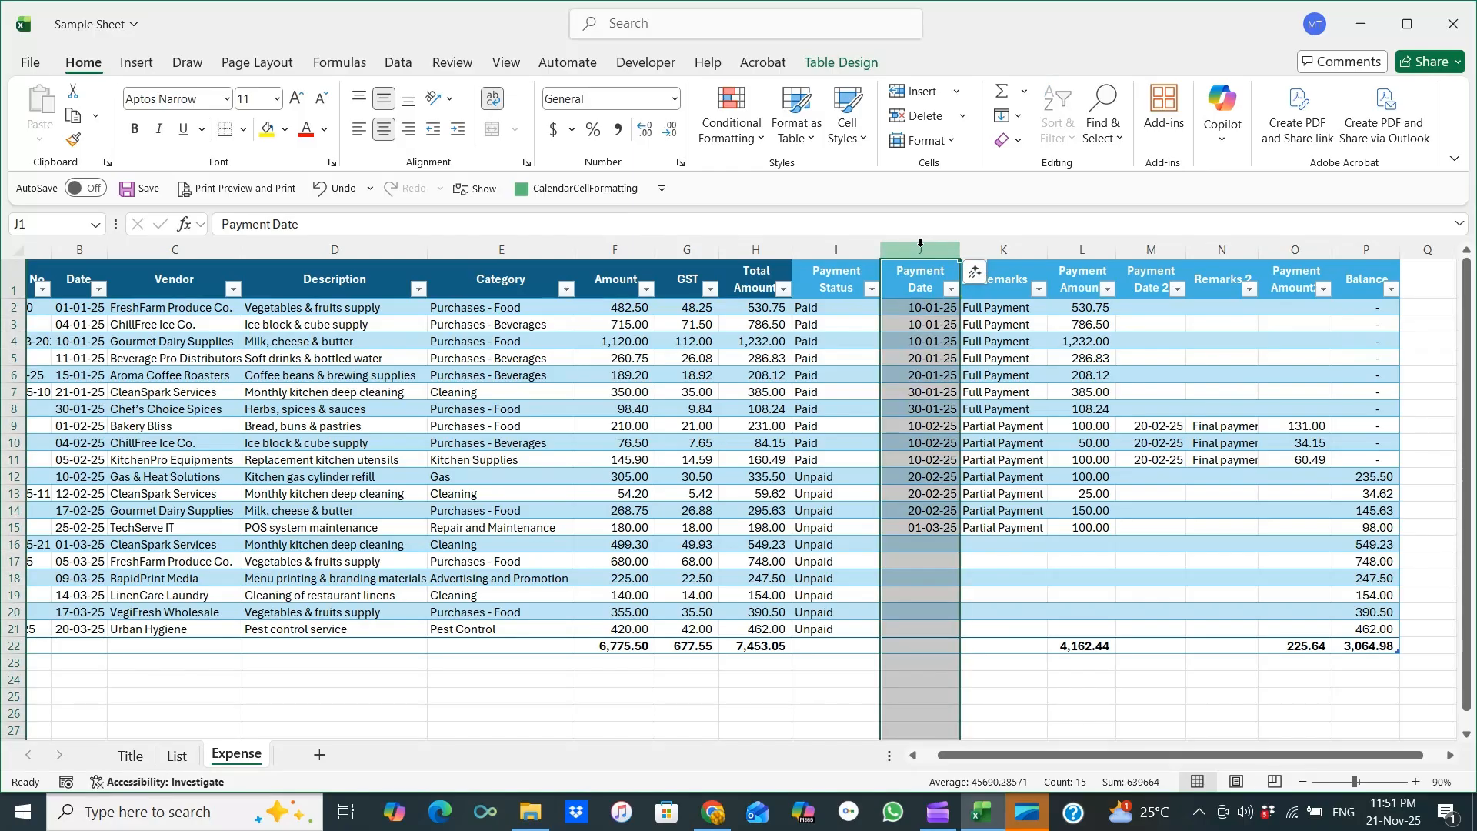
pyautogui.click(1146, 250)
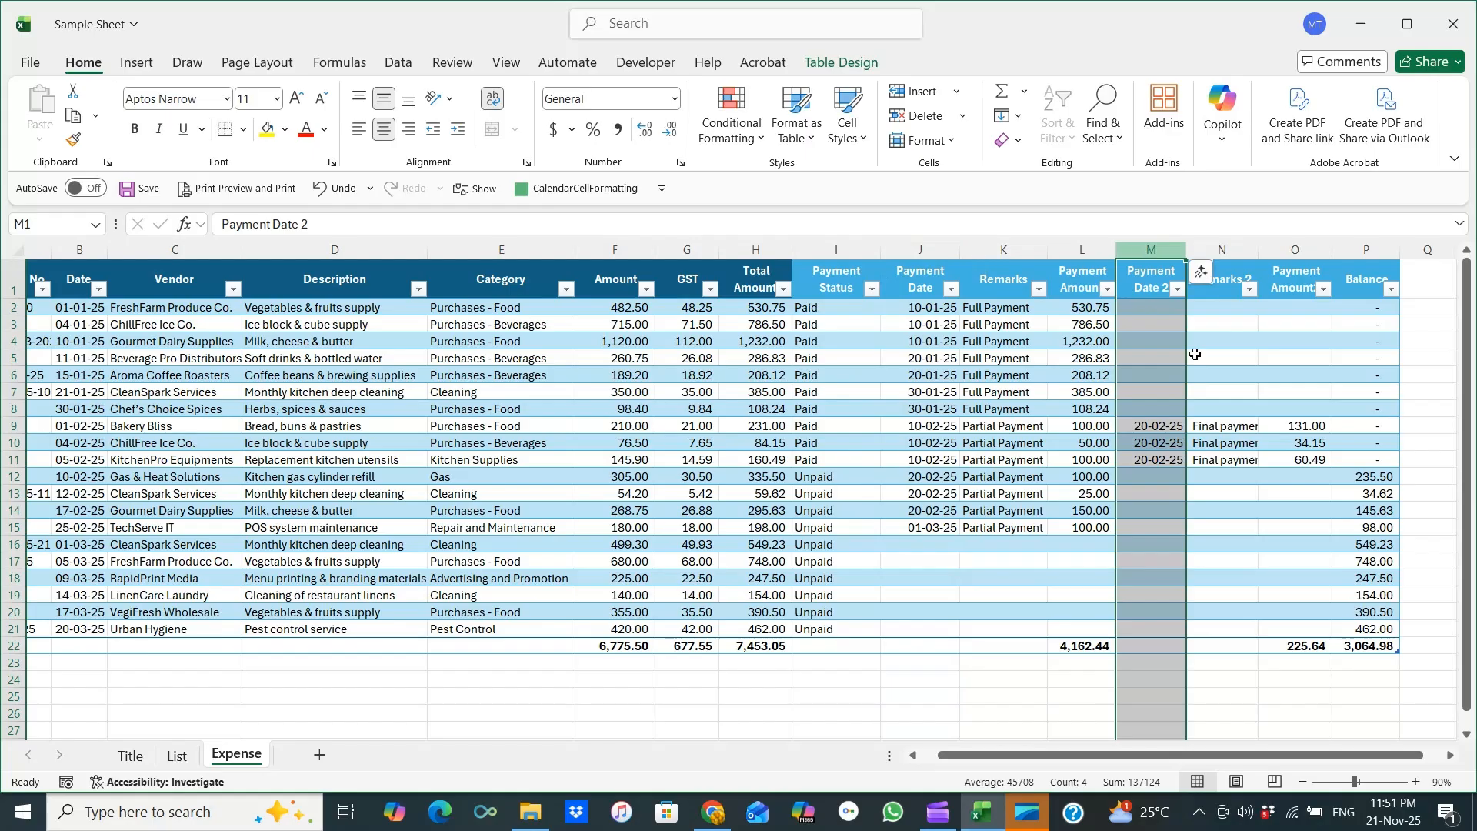
pyautogui.click(1300, 546)
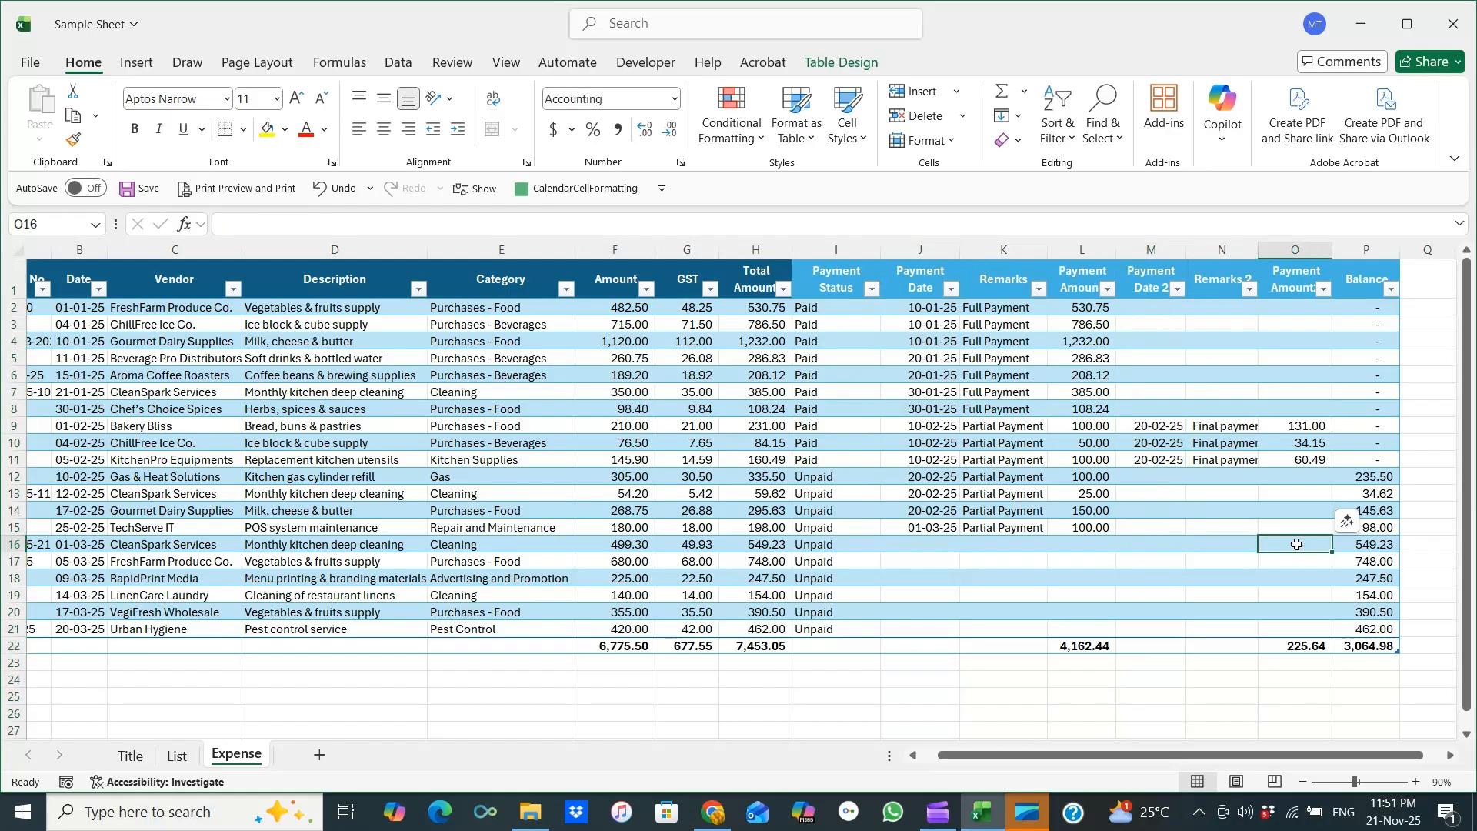
pyautogui.click(870, 286)
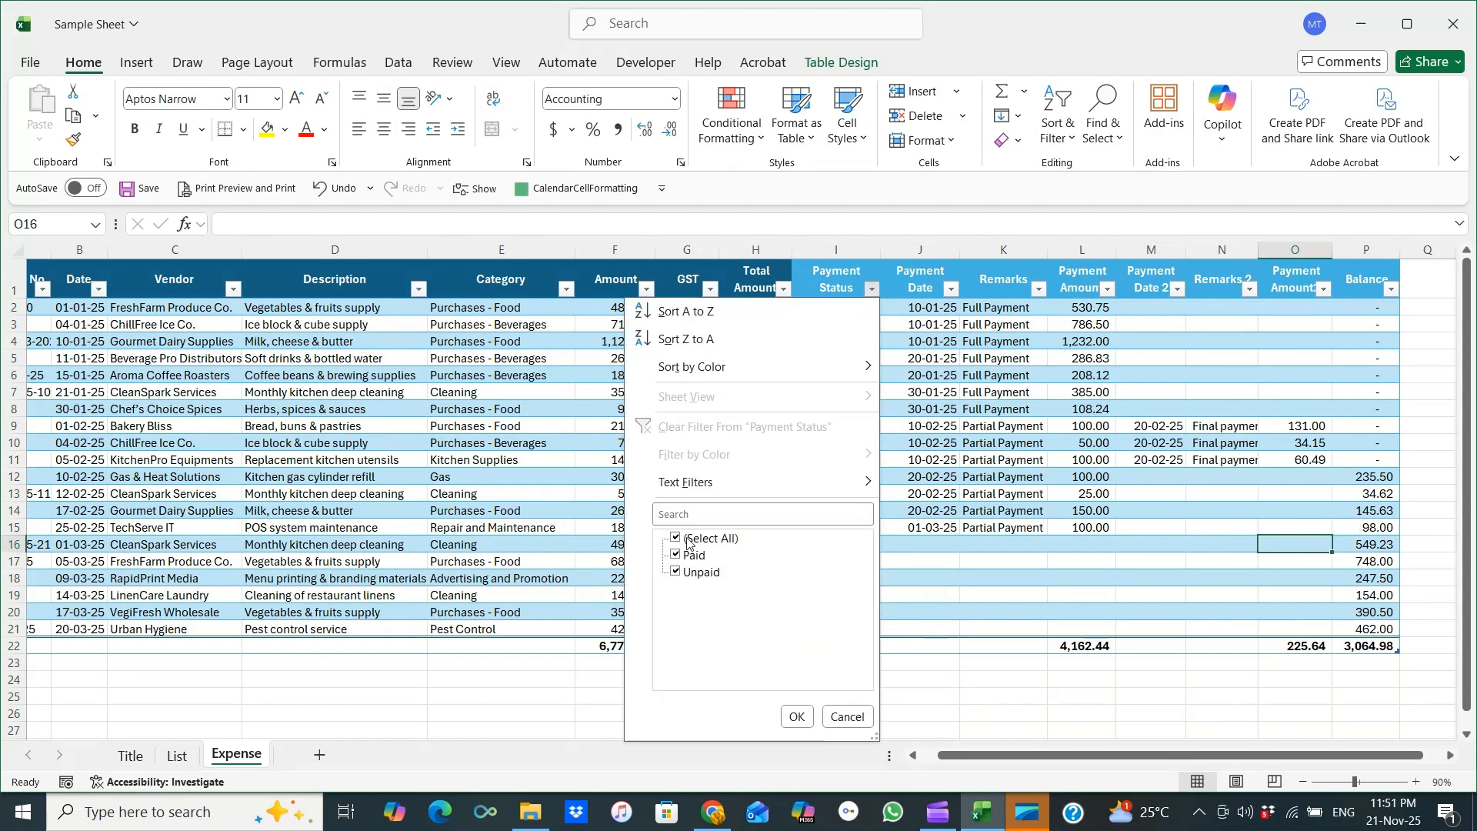
pyautogui.click(797, 716)
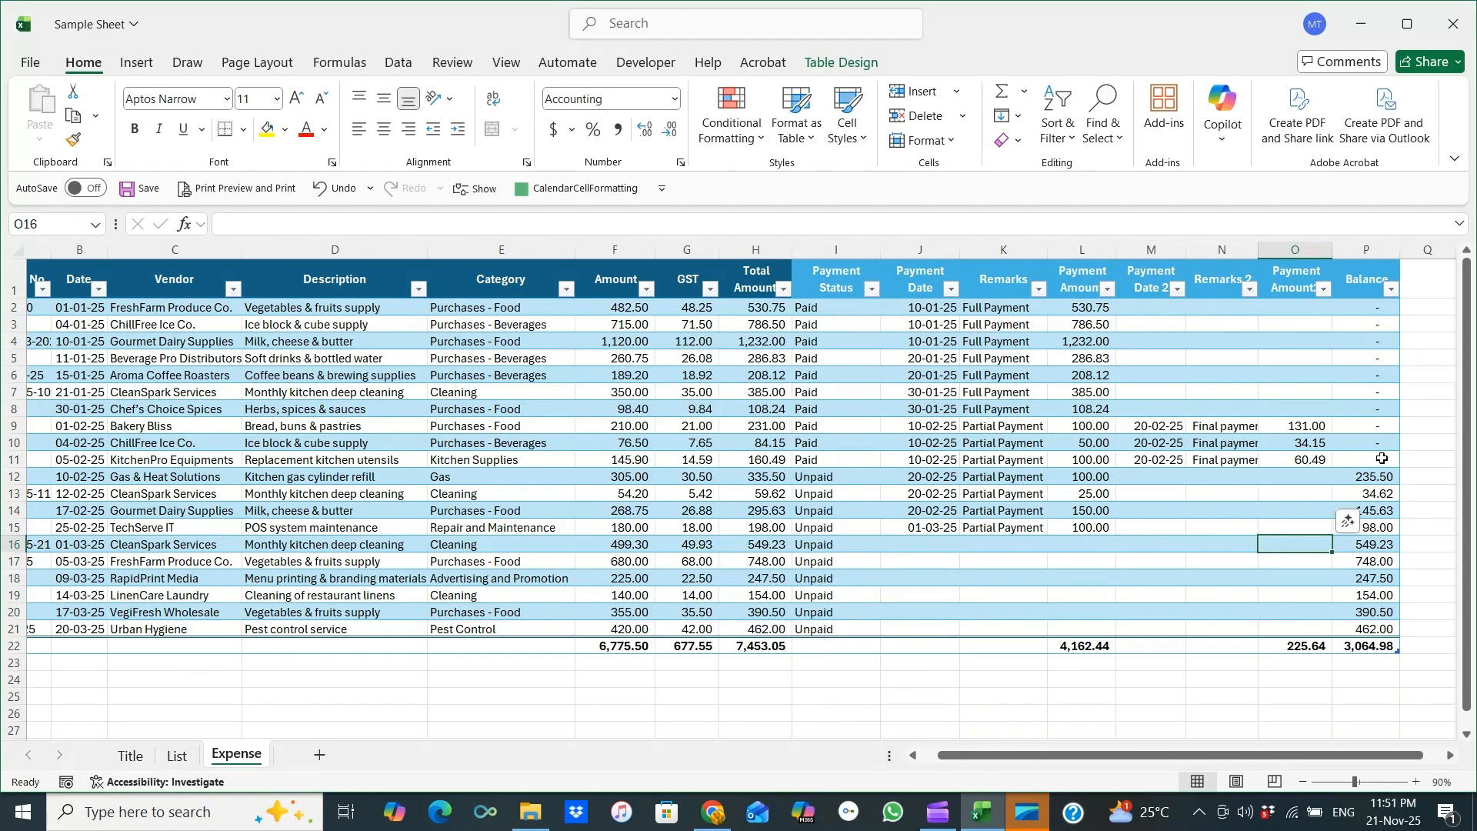
pyautogui.click(1366, 249)
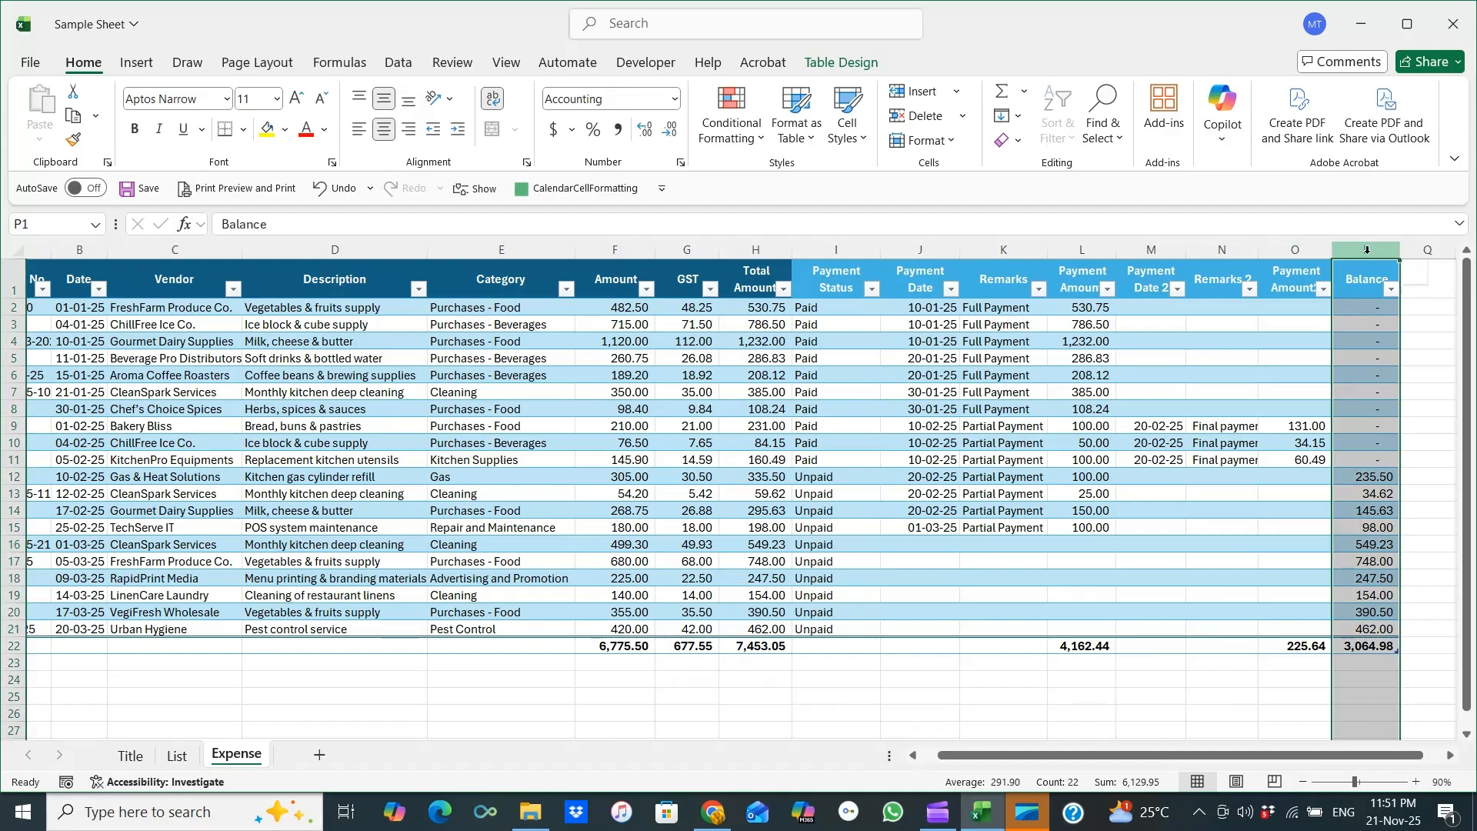
pyautogui.click(1373, 646)
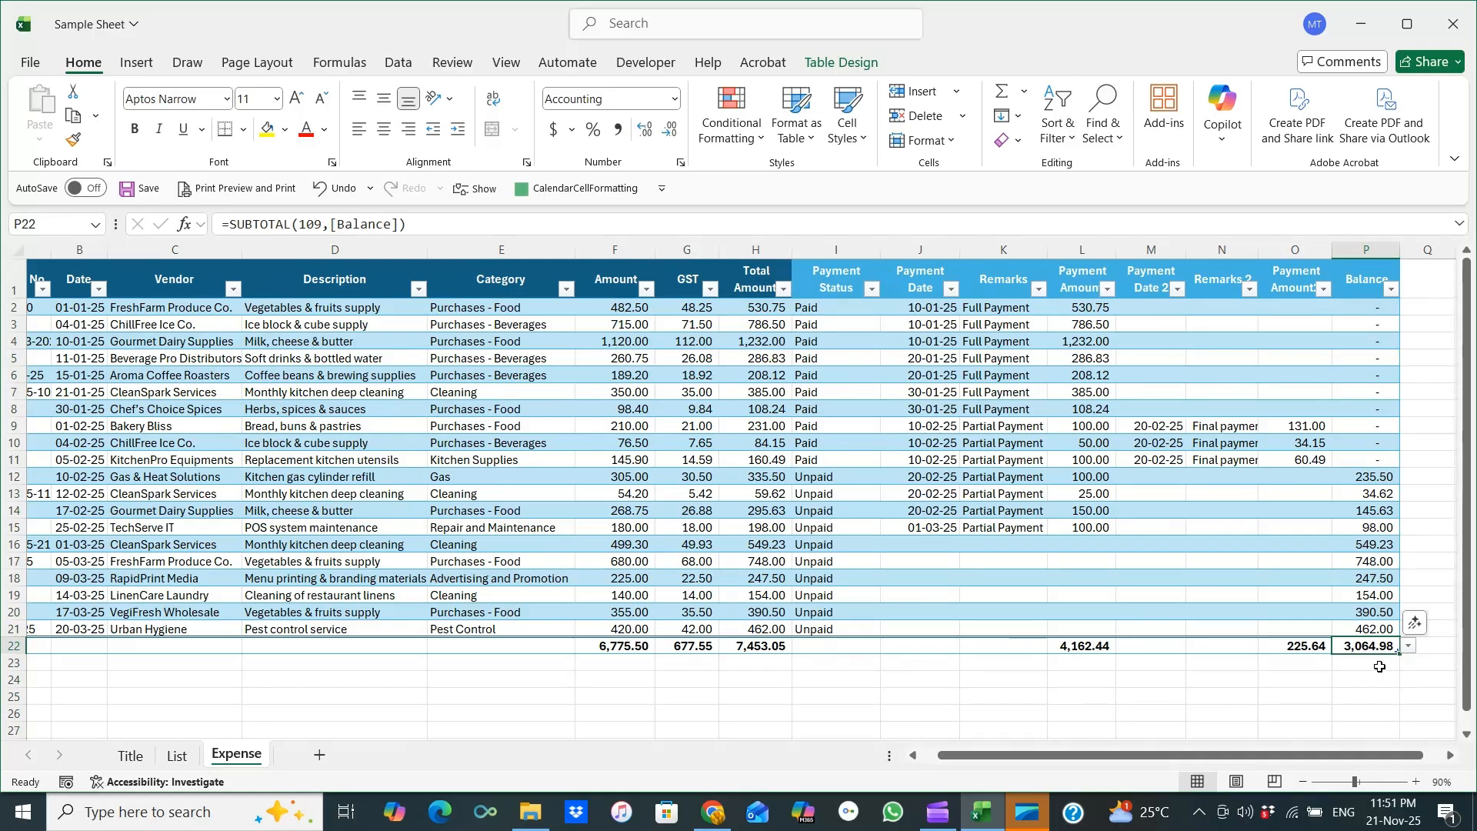
# Filter the Payment Status column to show only Unpaid expenses.
pyautogui.click(872, 290)
pyautogui.click(688, 539)
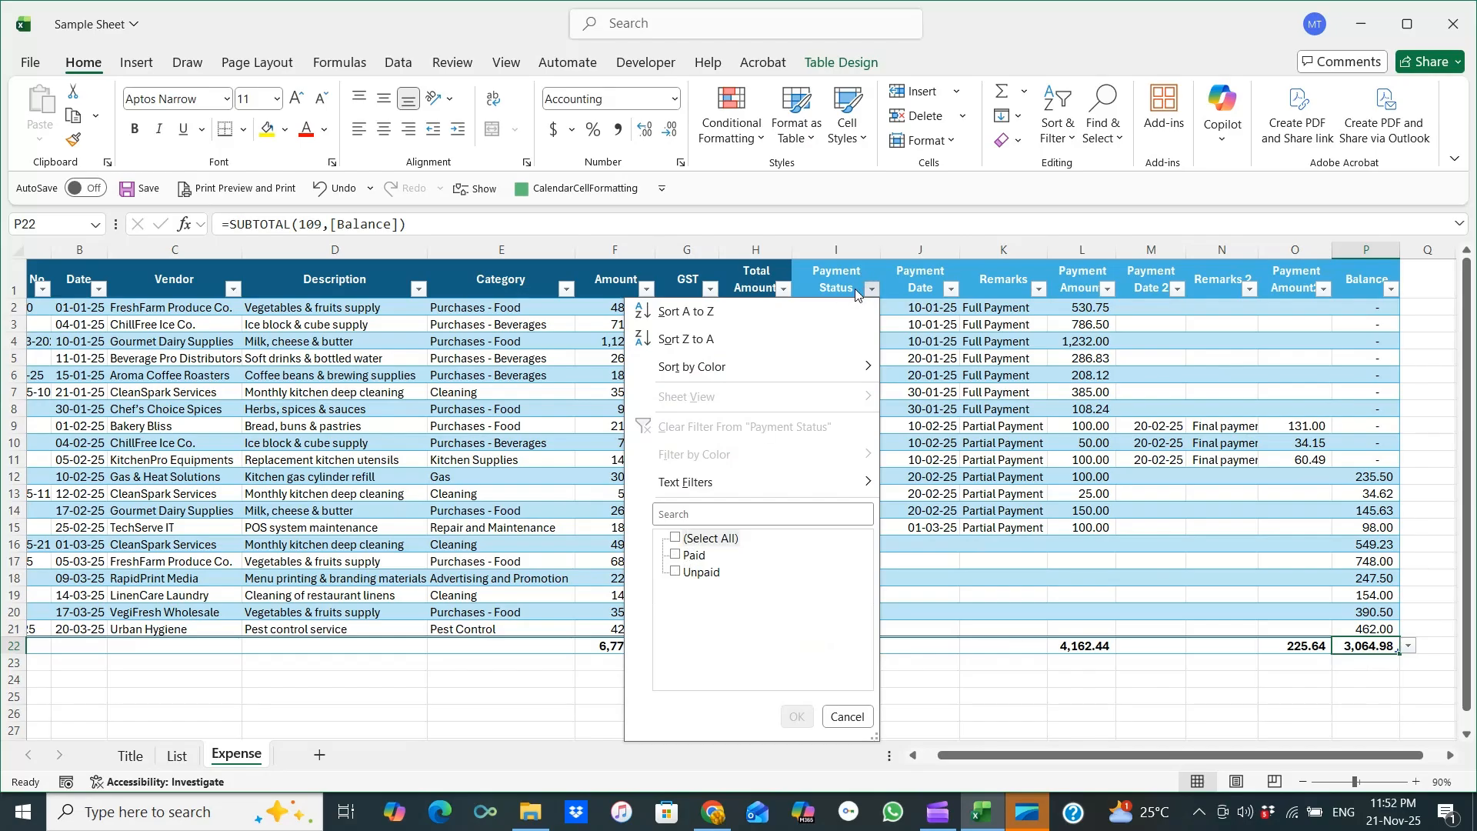
pyautogui.click(676, 572)
pyautogui.click(796, 716)
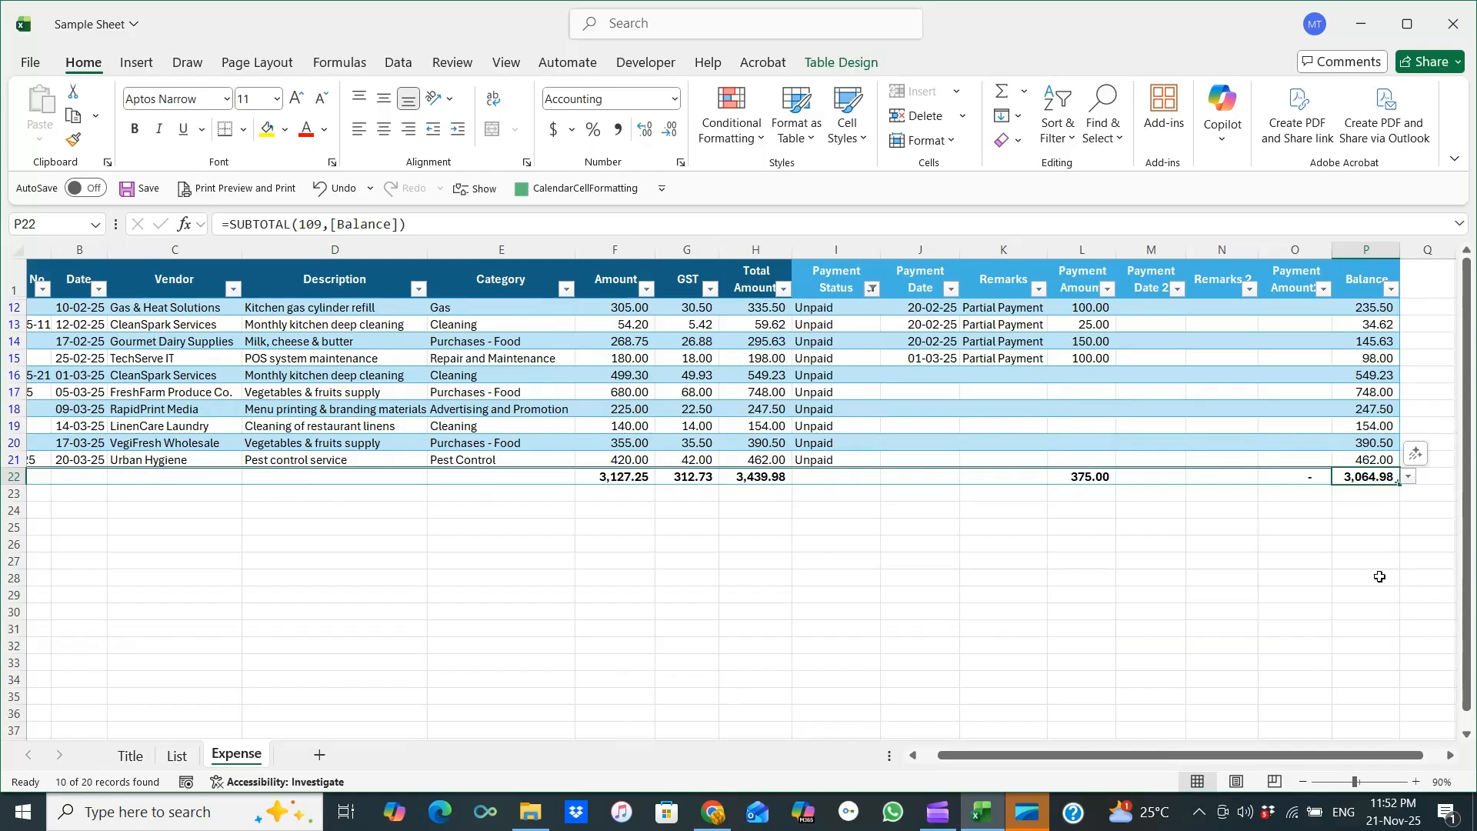
# Clear the Payment Status filter so all expenses show, and deselect the table.
pyautogui.click(872, 289)
pyautogui.click(696, 538)
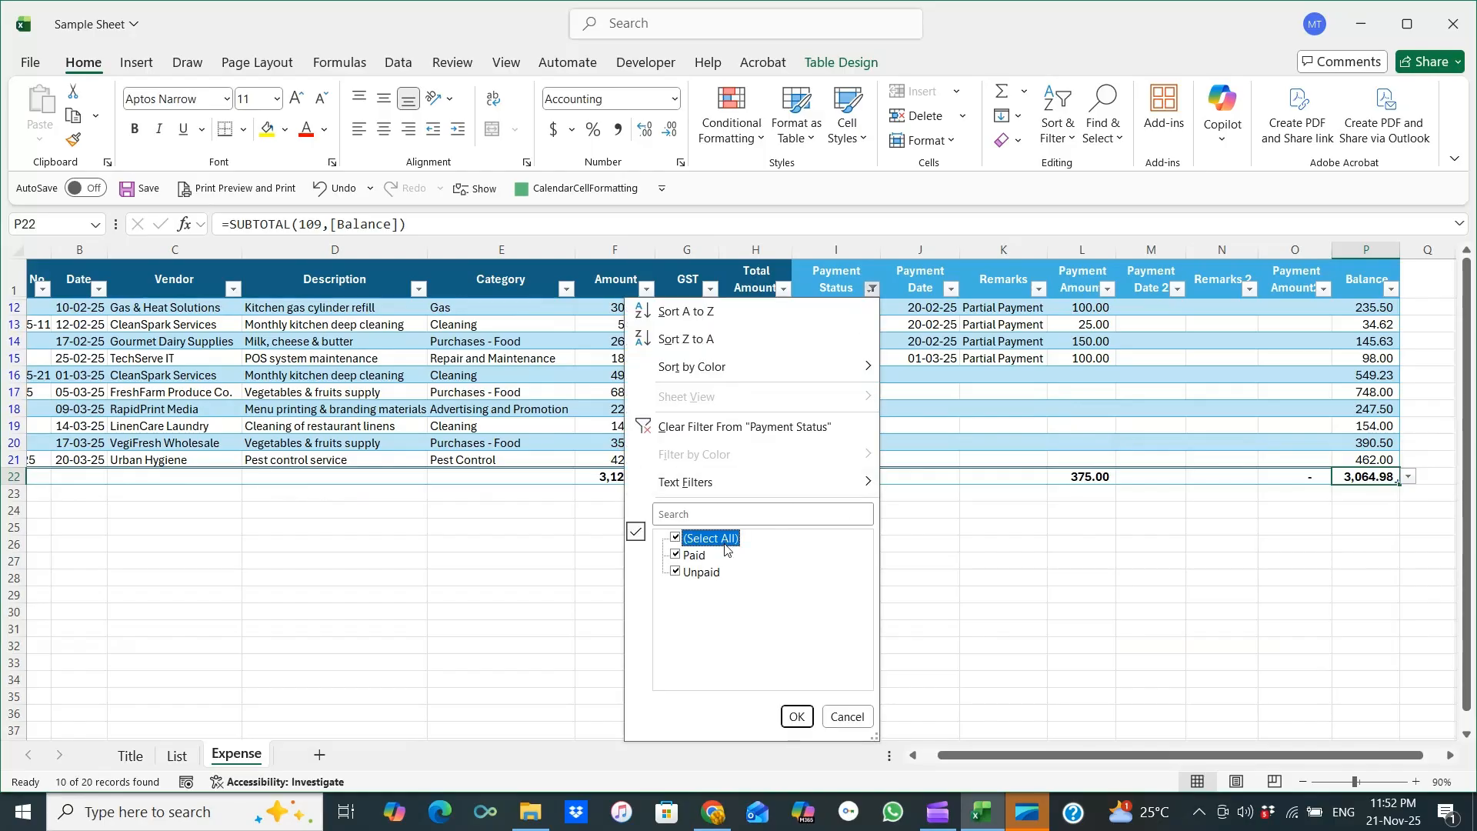
pyautogui.click(797, 716)
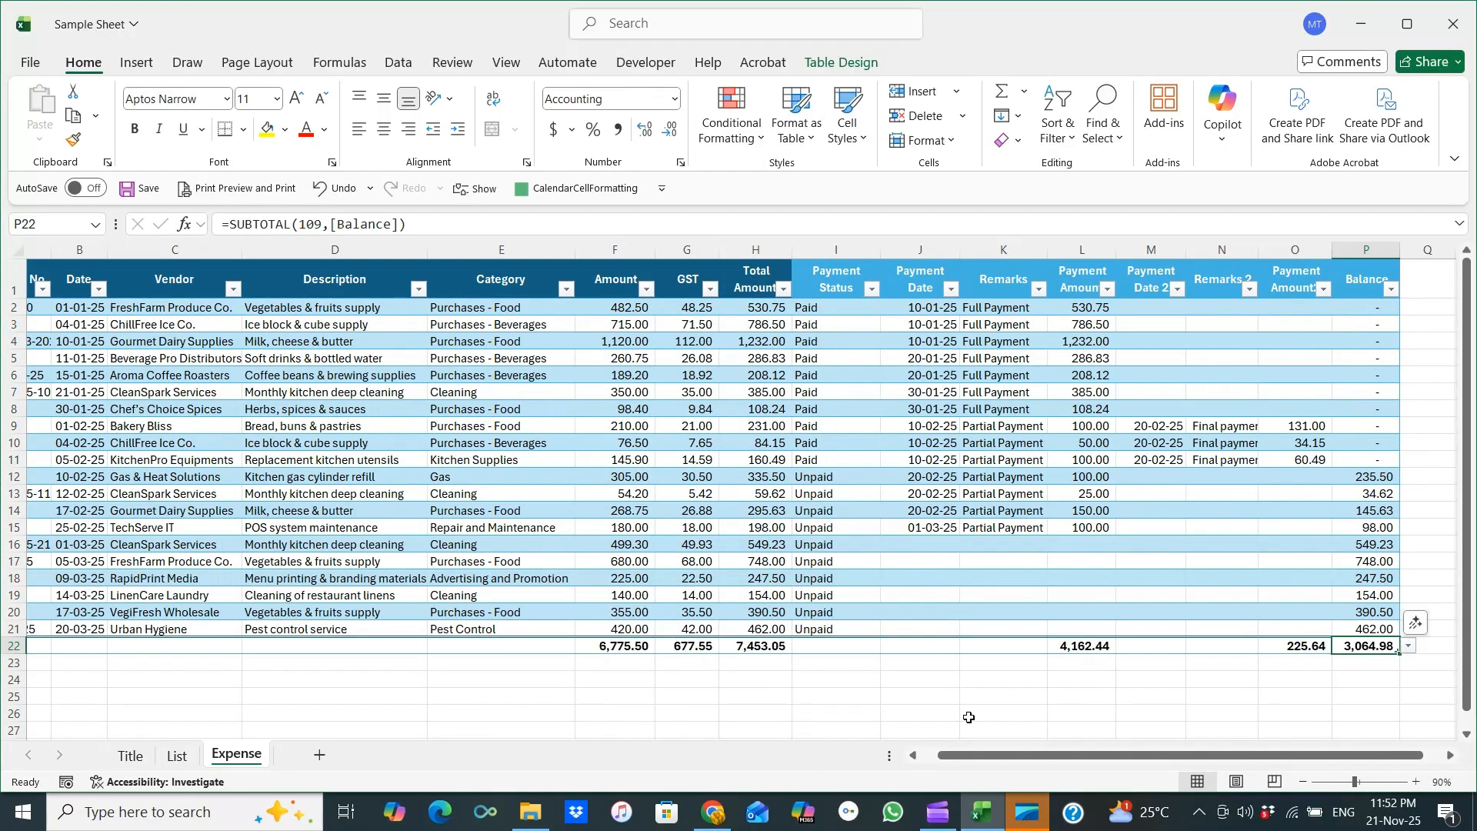
pyautogui.click(1052, 676)
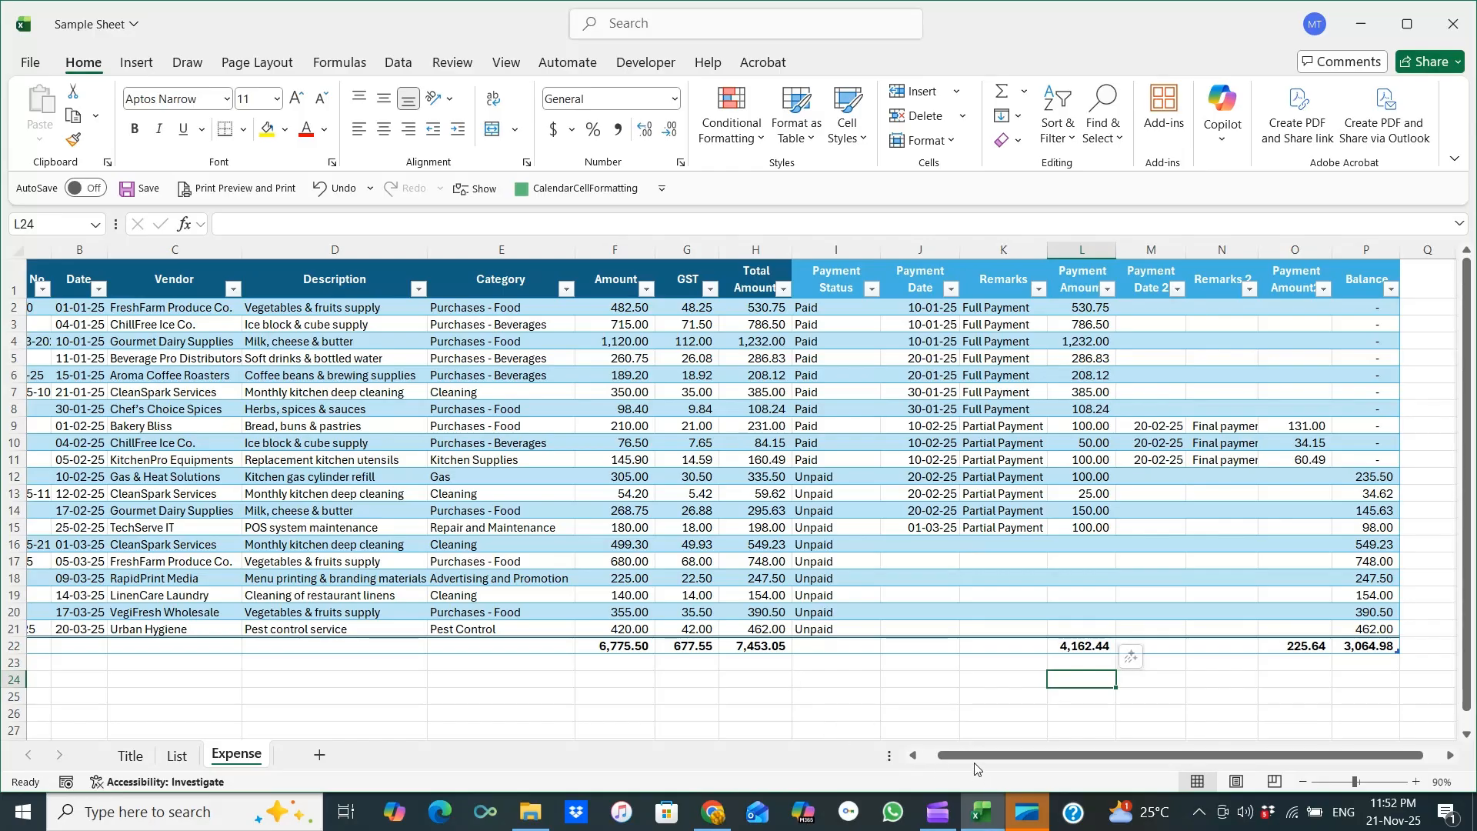
pyautogui.hscroll(-2, 66, 339)
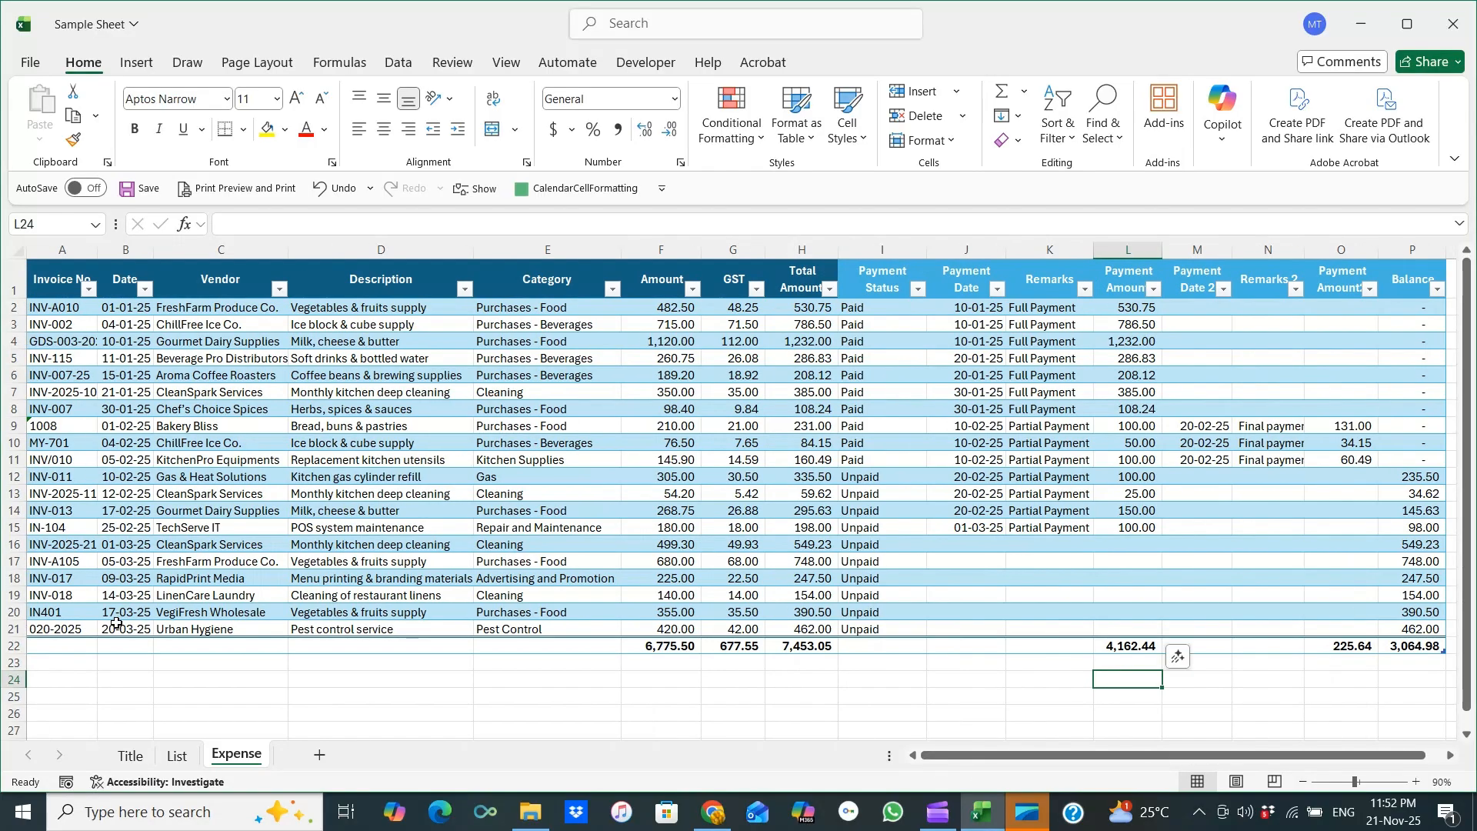